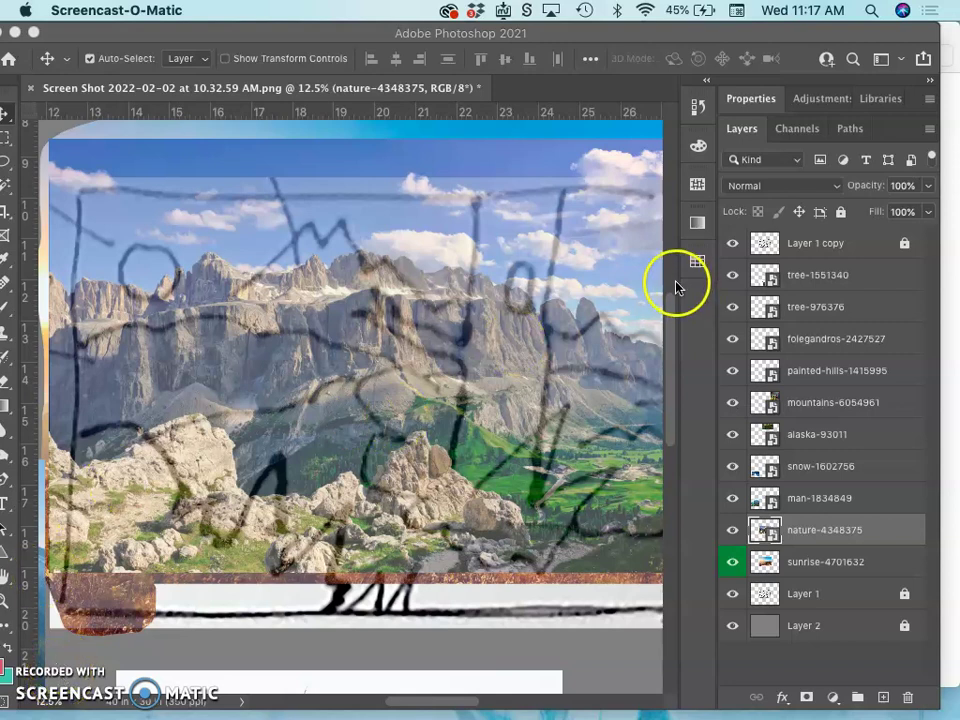
# Hide the nature-4348375 mountain photo and briefly toggle the sketch guide off and on
pyautogui.click(643, 37)
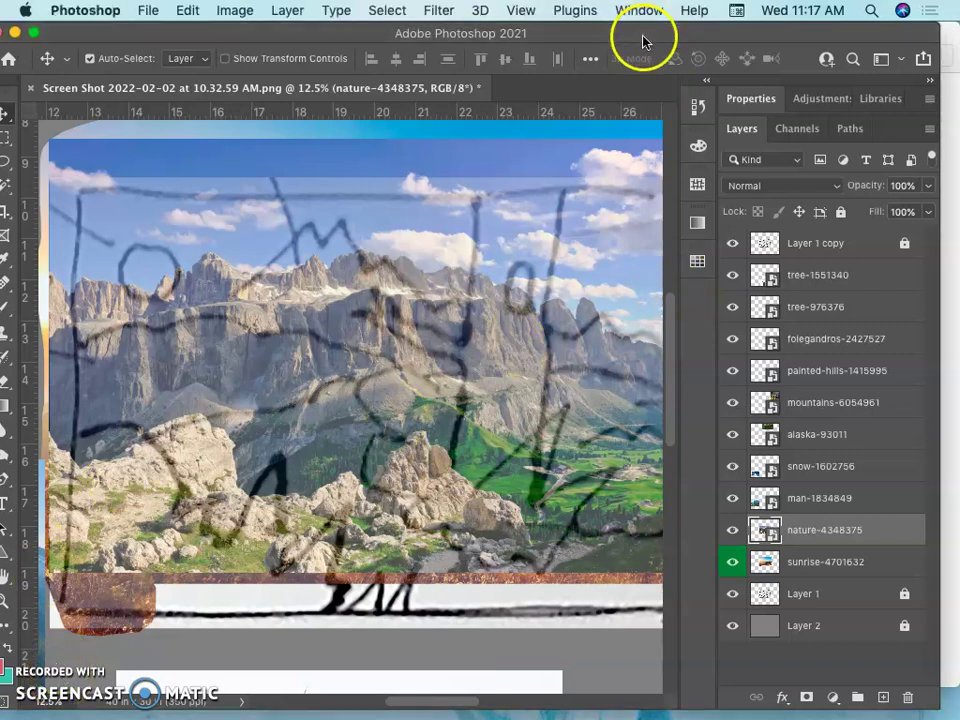
pyautogui.click(733, 535)
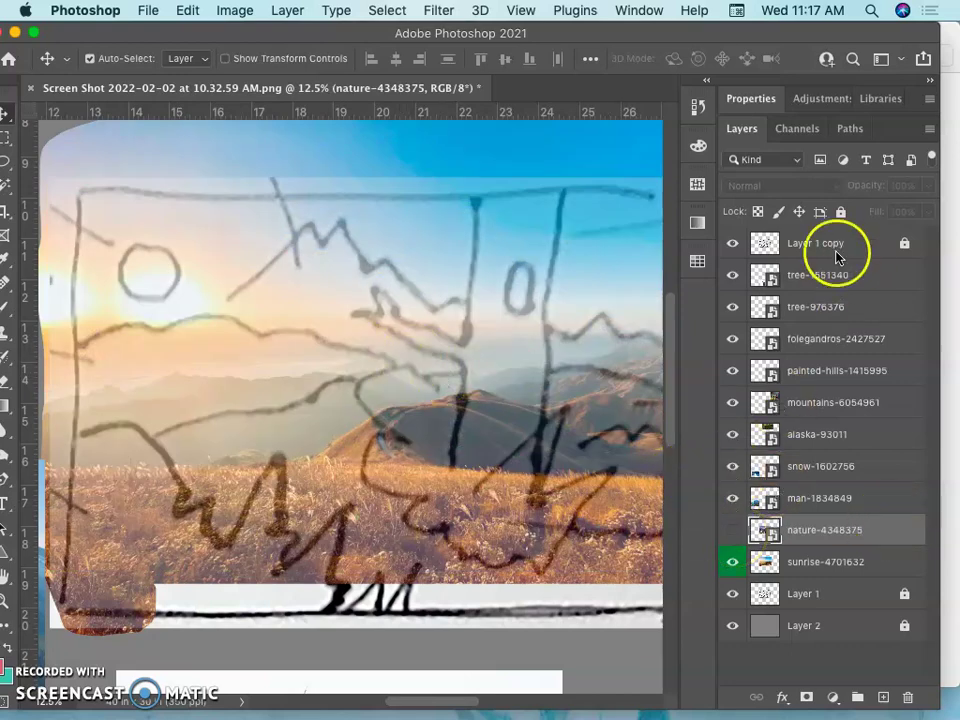
pyautogui.click(734, 246)
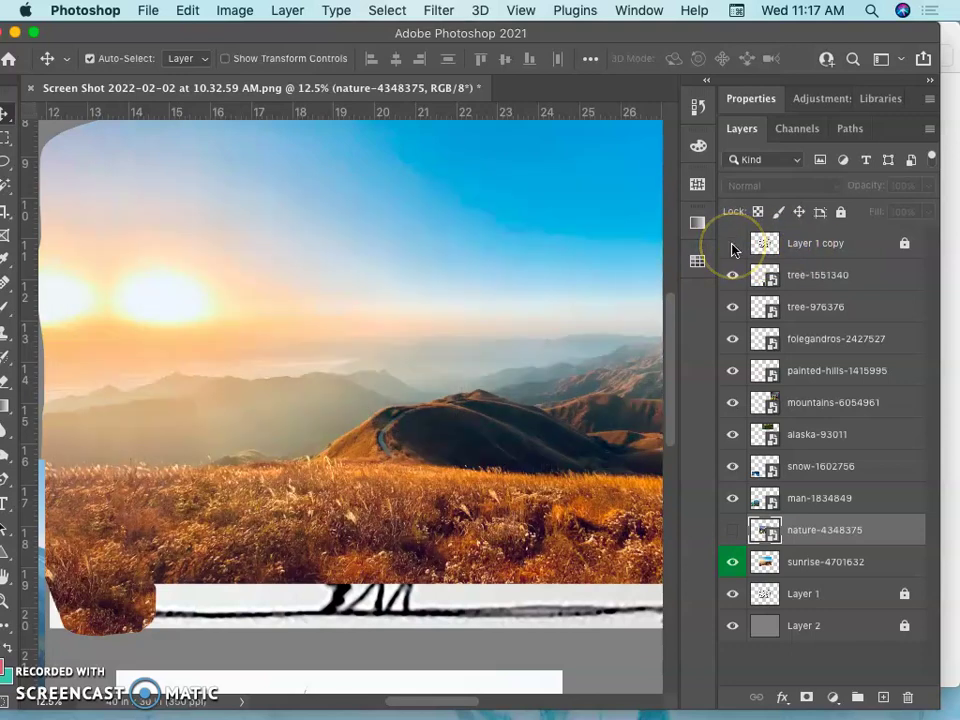
pyautogui.click(734, 246)
# Make Layer 1 copy active and toggle the sunrise-4701632 photo's visibility to compare
pyautogui.click(840, 248)
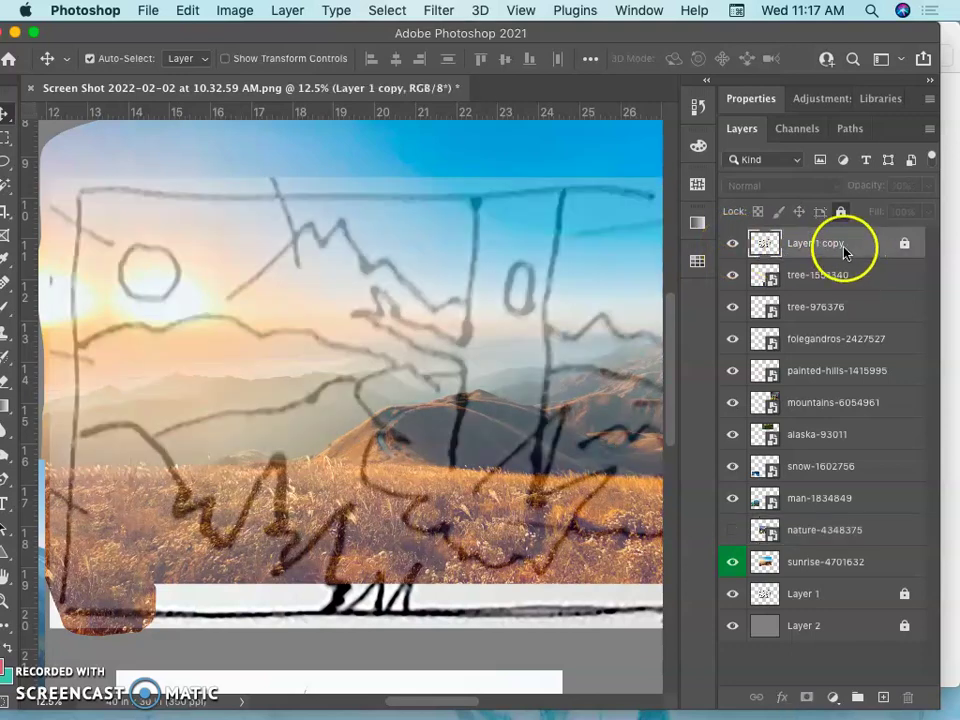
pyautogui.click(736, 564)
pyautogui.click(736, 564)
pyautogui.click(736, 564)
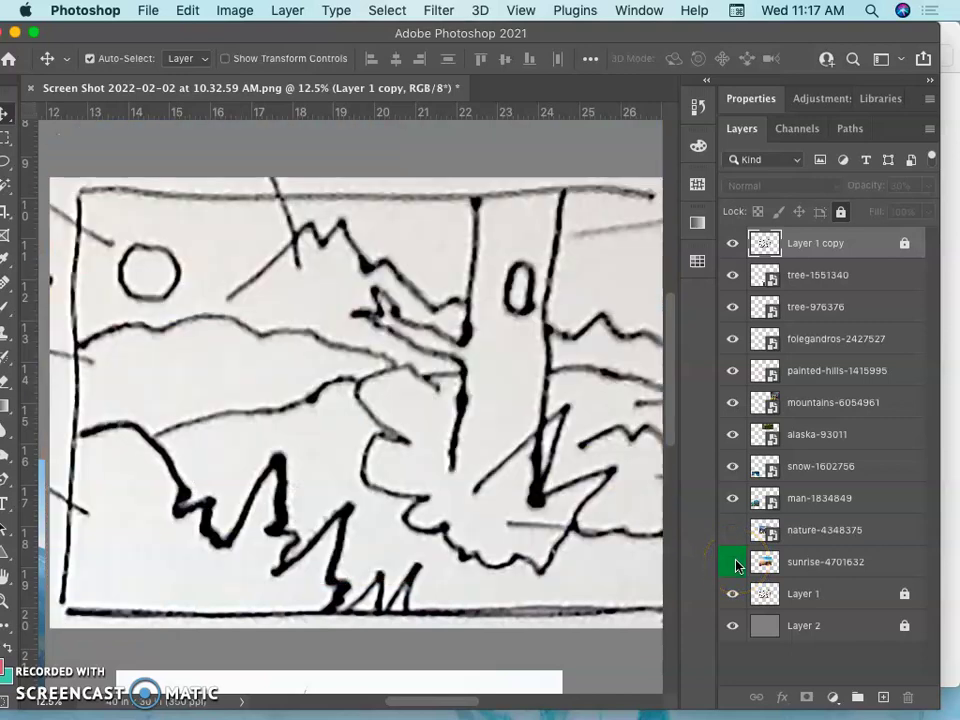
# Show sunrise-4701632, drag it higher in the frame, and turn nature-4348375 back on
pyautogui.click(734, 564)
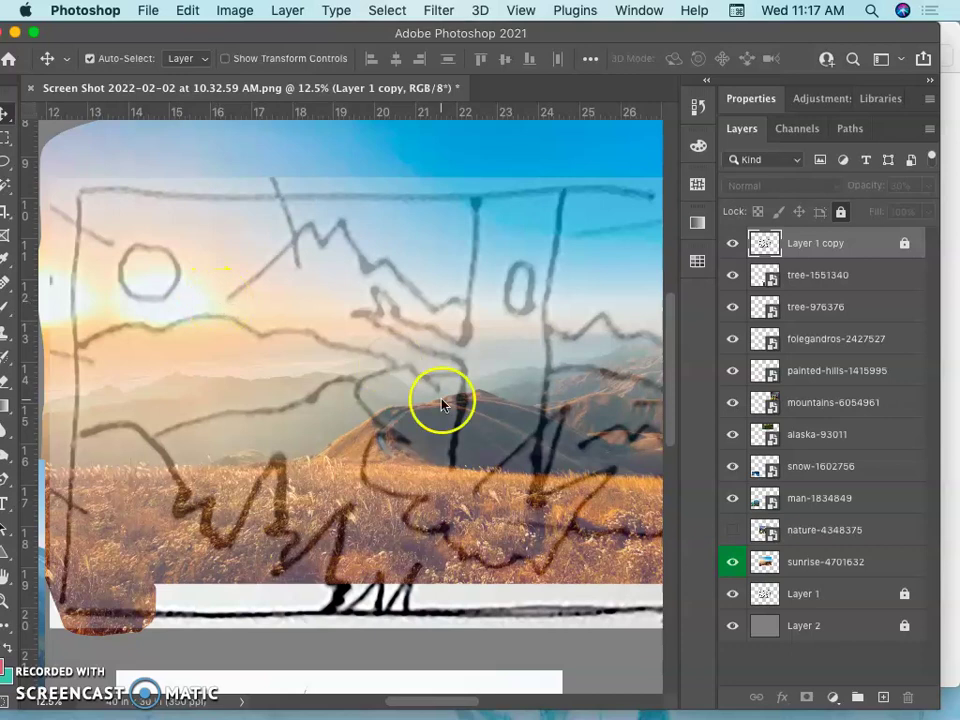
pyautogui.moveTo(360, 375); pyautogui.dragTo(357, 344)
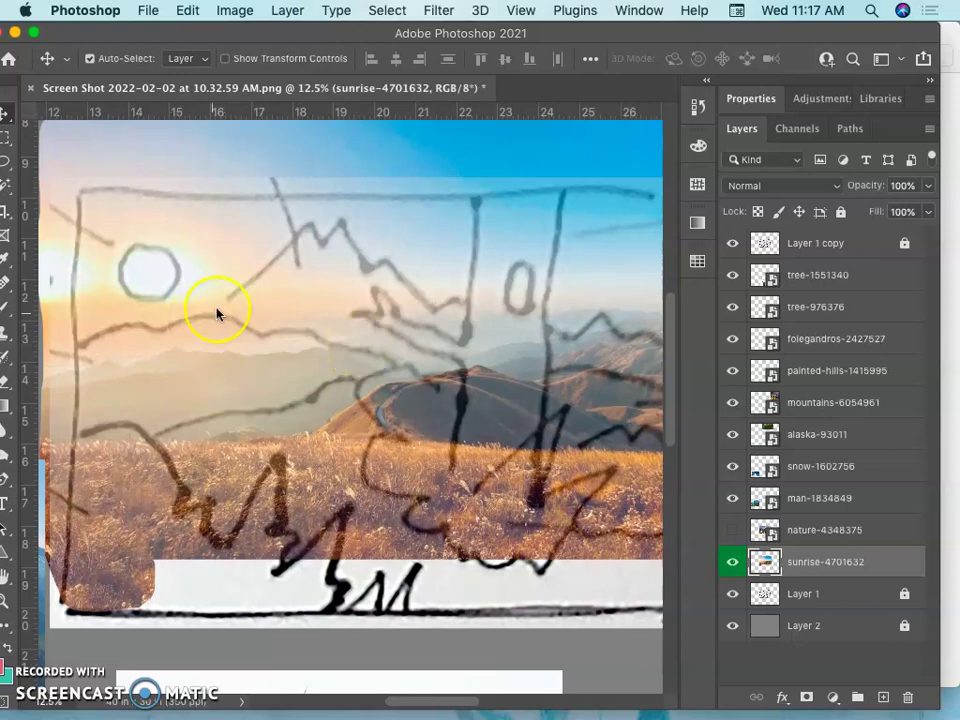
pyautogui.click(733, 530)
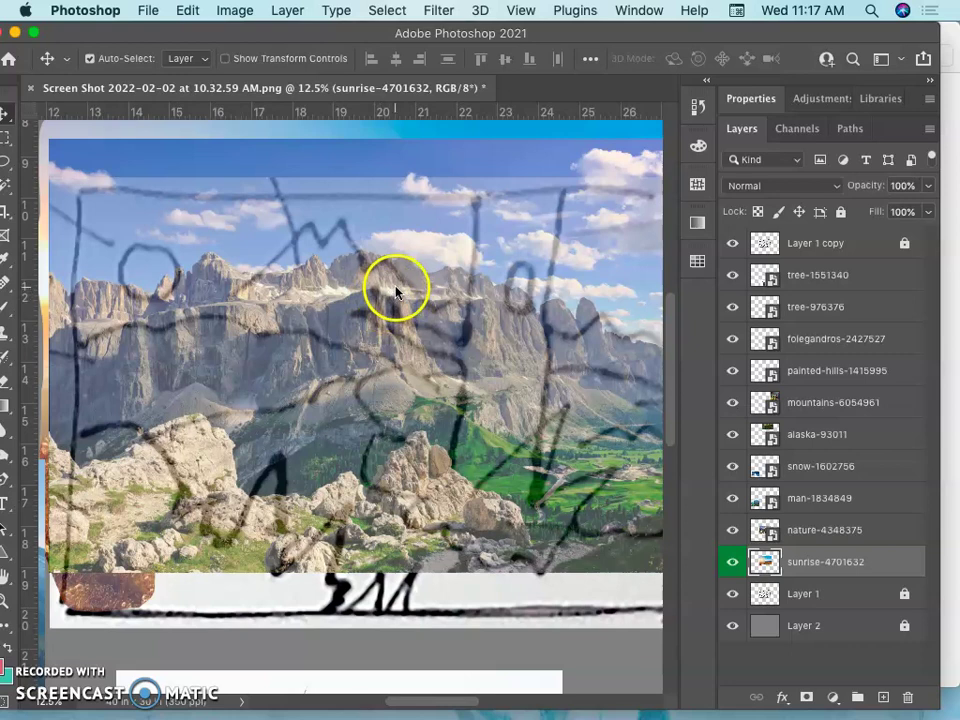
# Select nature-4348375, nudge it about 0.49 in lower, and try its opacity, keeping 100%
pyautogui.click(805, 528)
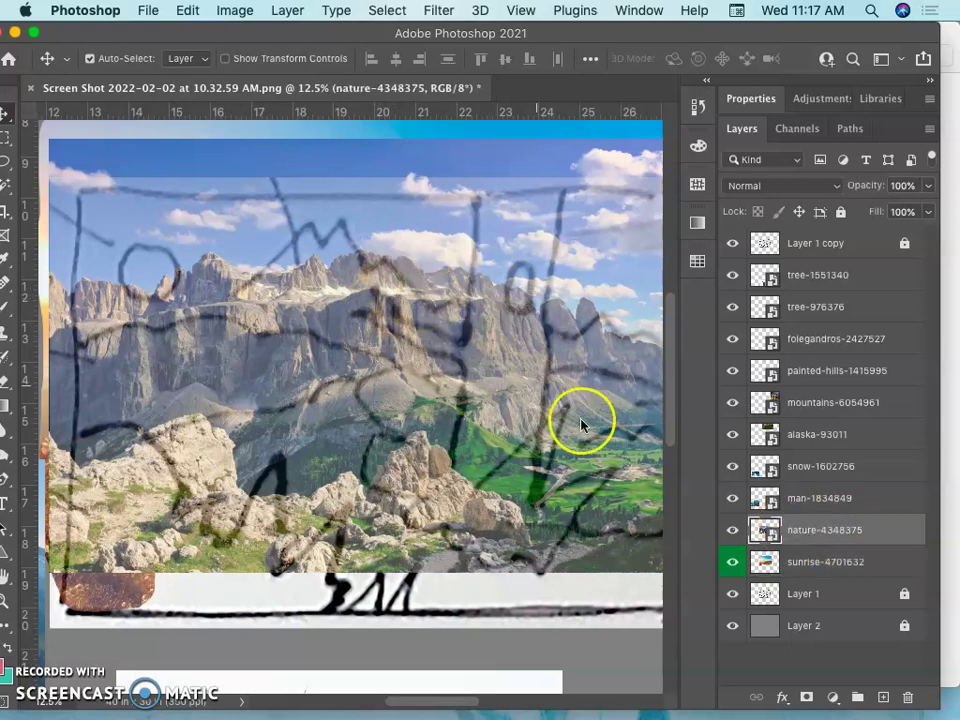
pyautogui.moveTo(429, 261); pyautogui.dragTo(431, 298)
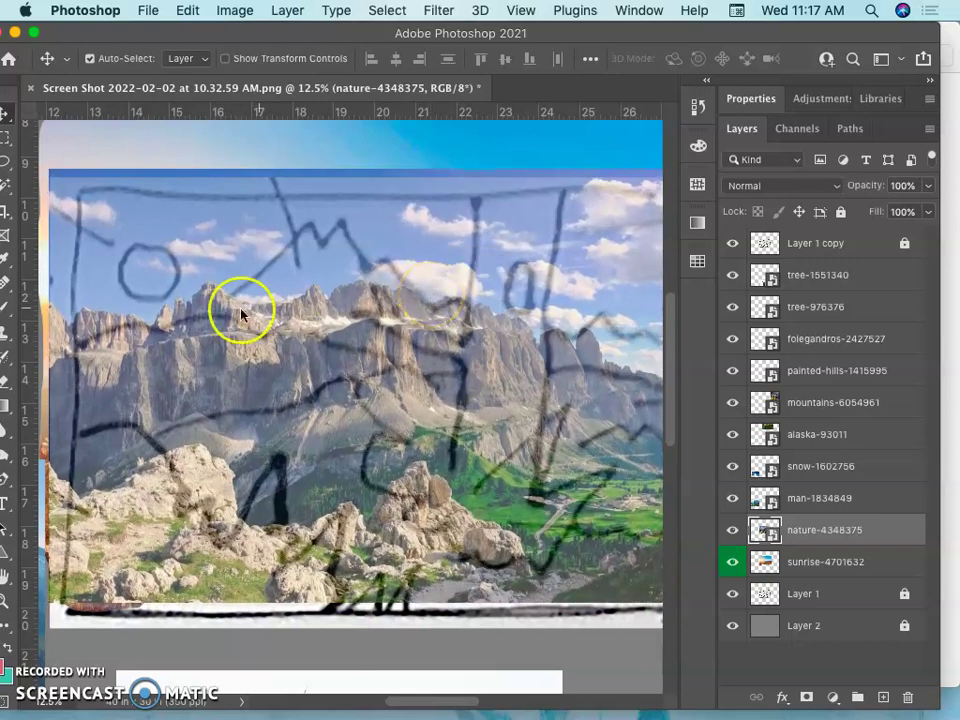
pyautogui.moveTo(255, 302); pyautogui.dragTo(257, 279)
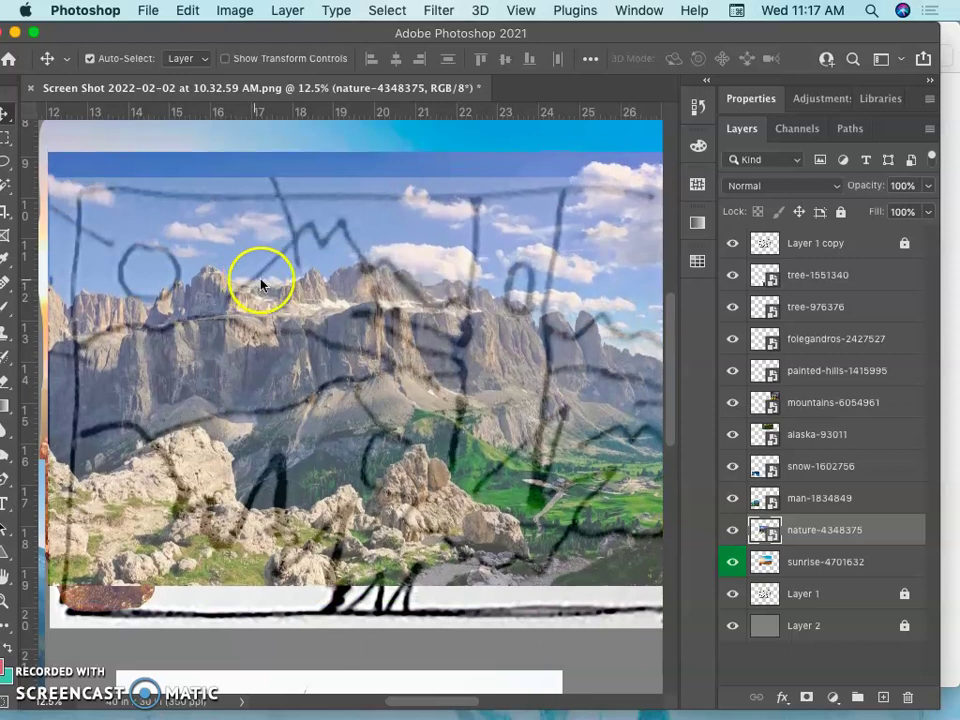
pyautogui.click(929, 191)
pyautogui.moveTo(926, 208)
pyautogui.mouseDown()
pyautogui.moveTo(214, 294)
pyautogui.moveTo(926, 197)
pyautogui.moveTo(840, 215)
pyautogui.moveTo(928, 215)
pyautogui.mouseUp()
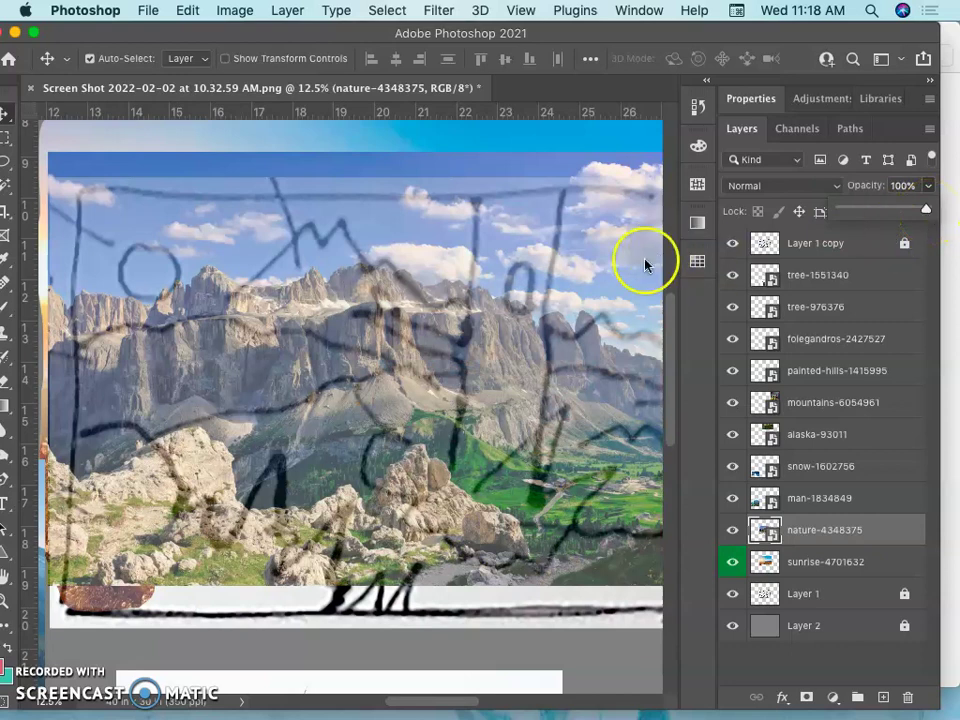
# Hide the Layer 1 copy sketch guide while zooming to view the whole collage
pyautogui.press('super')
pyautogui.press('super+minus')
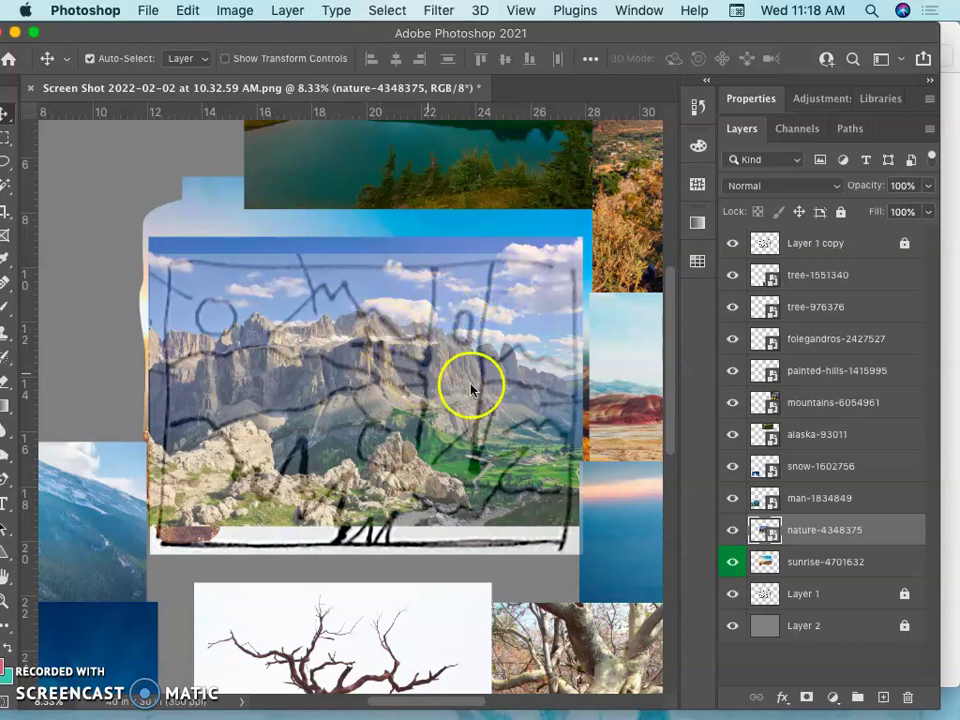
pyautogui.click(734, 245)
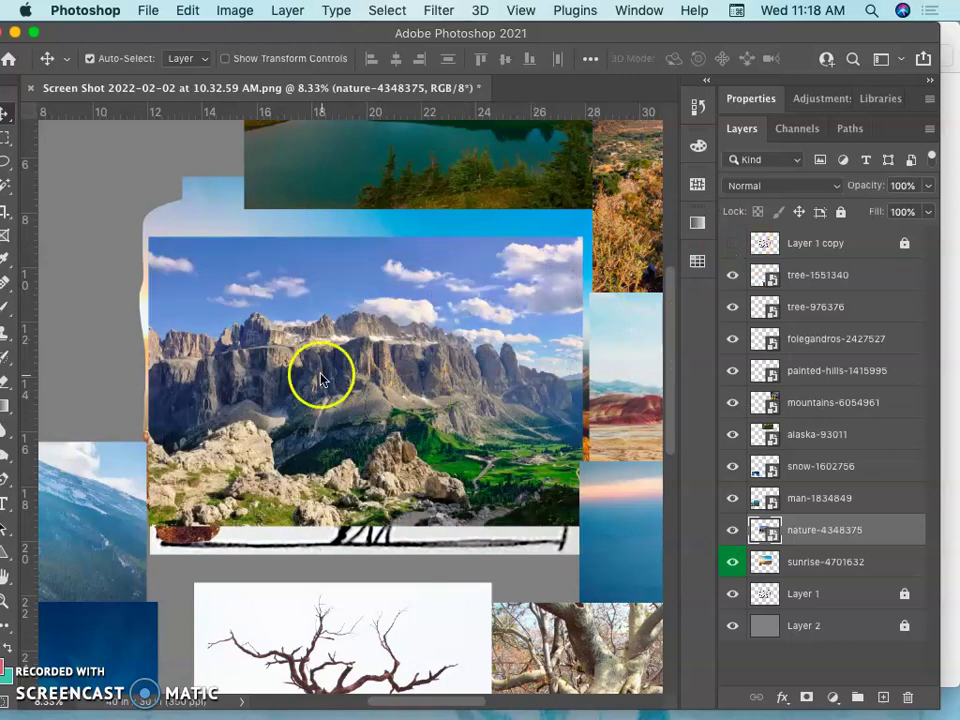
pyautogui.press('super+plus')
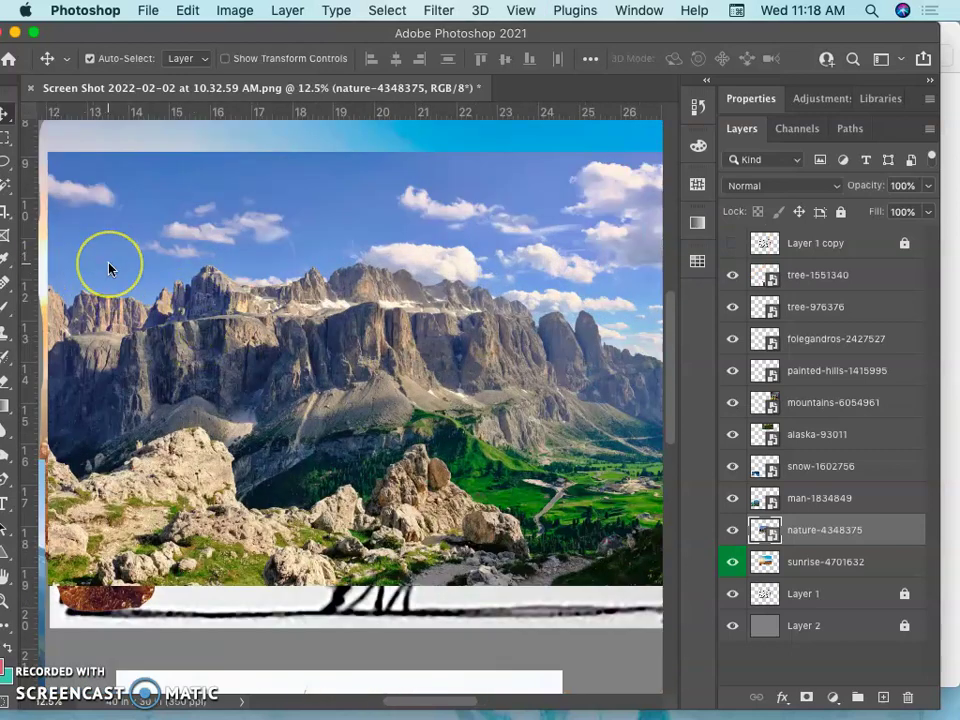
pyautogui.press('super+minus')
# Trace a freehand lasso selection around the mountain range and valley
pyautogui.click(6, 163)
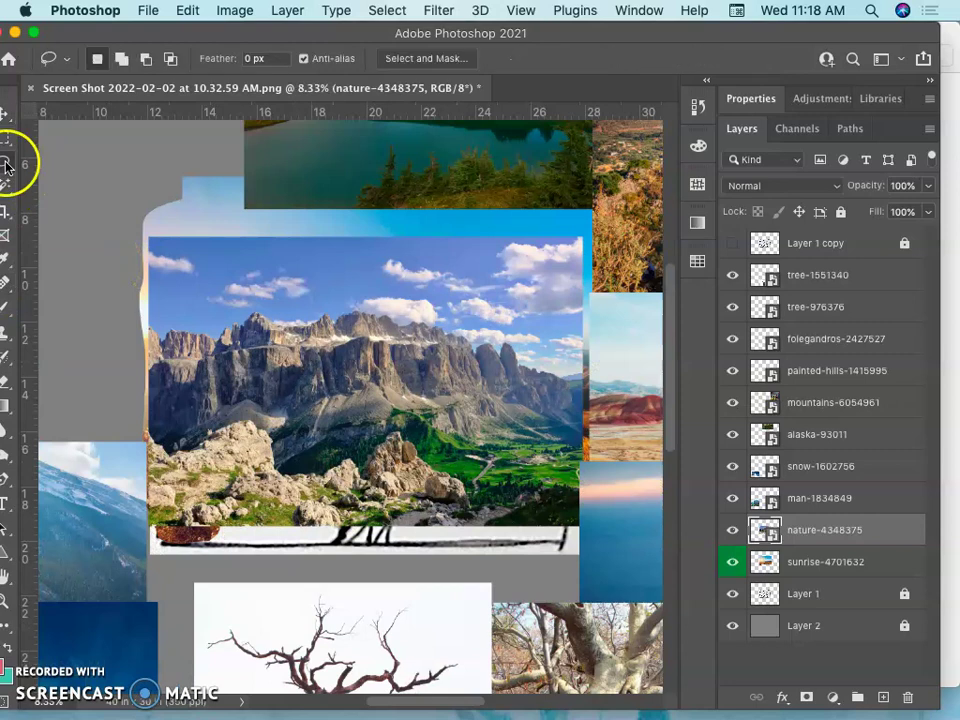
pyautogui.moveTo(160, 32); pyautogui.dragTo(182, 36)
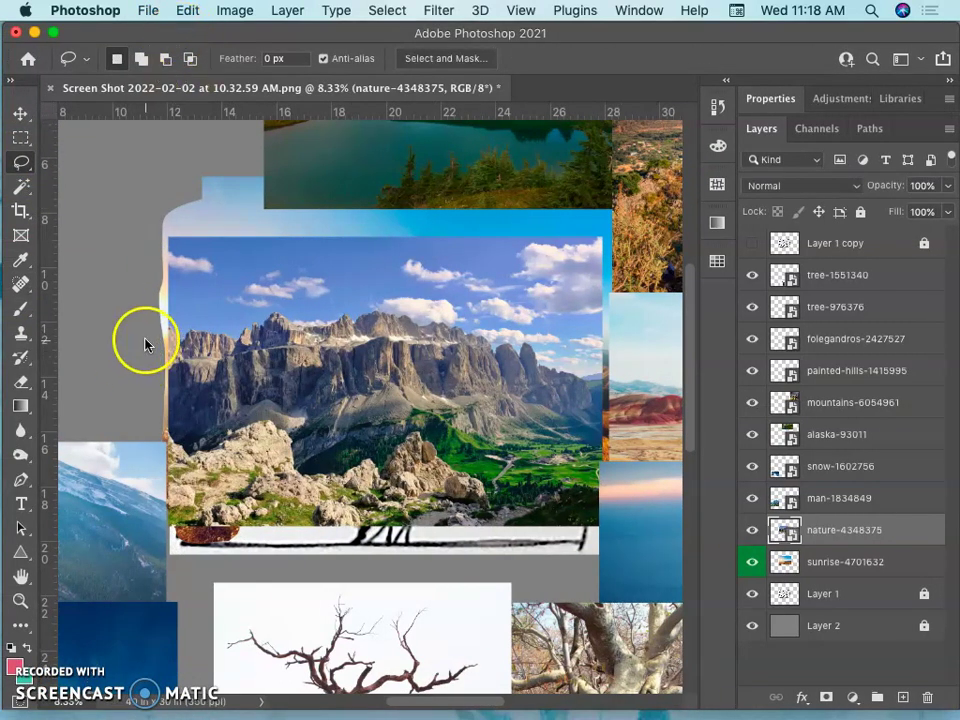
pyautogui.moveTo(150, 320)
pyautogui.mouseDown()
pyautogui.moveTo(235, 320)
pyautogui.moveTo(272, 300)
pyautogui.moveTo(336, 312)
pyautogui.moveTo(356, 298)
pyautogui.moveTo(416, 290)
pyautogui.moveTo(468, 321)
pyautogui.moveTo(601, 330)
pyautogui.moveTo(632, 350)
pyautogui.moveTo(629, 456)
pyautogui.moveTo(621, 471)
pyautogui.moveTo(524, 480)
pyautogui.moveTo(370, 516)
pyautogui.moveTo(250, 503)
pyautogui.moveTo(178, 508)
pyautogui.moveTo(146, 494)
pyautogui.moveTo(124, 400)
pyautogui.moveTo(146, 315)
pyautogui.mouseUp()
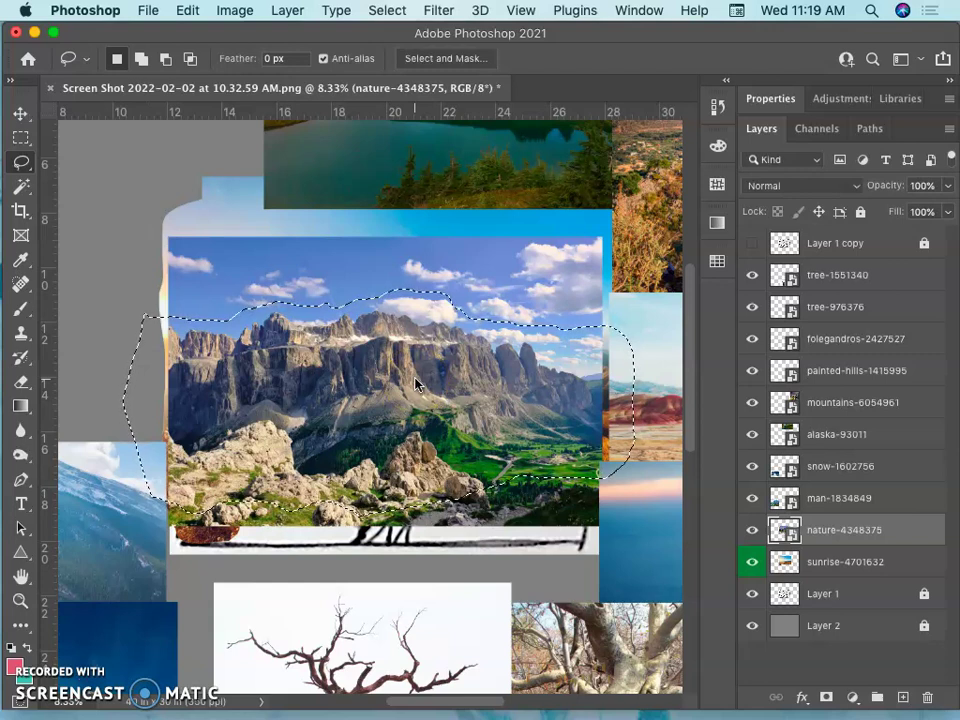
# Dismiss the smart object error, copy the lassoed mountains to Layer 3, and hide nature-4348375
pyautogui.press('BackSpace')
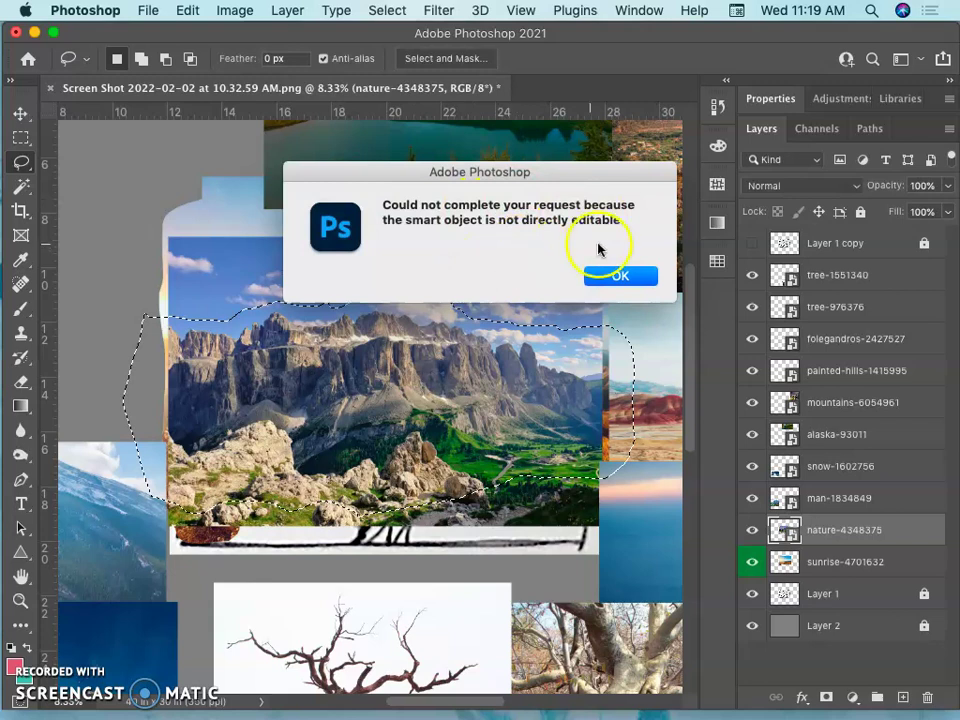
pyautogui.click(607, 277)
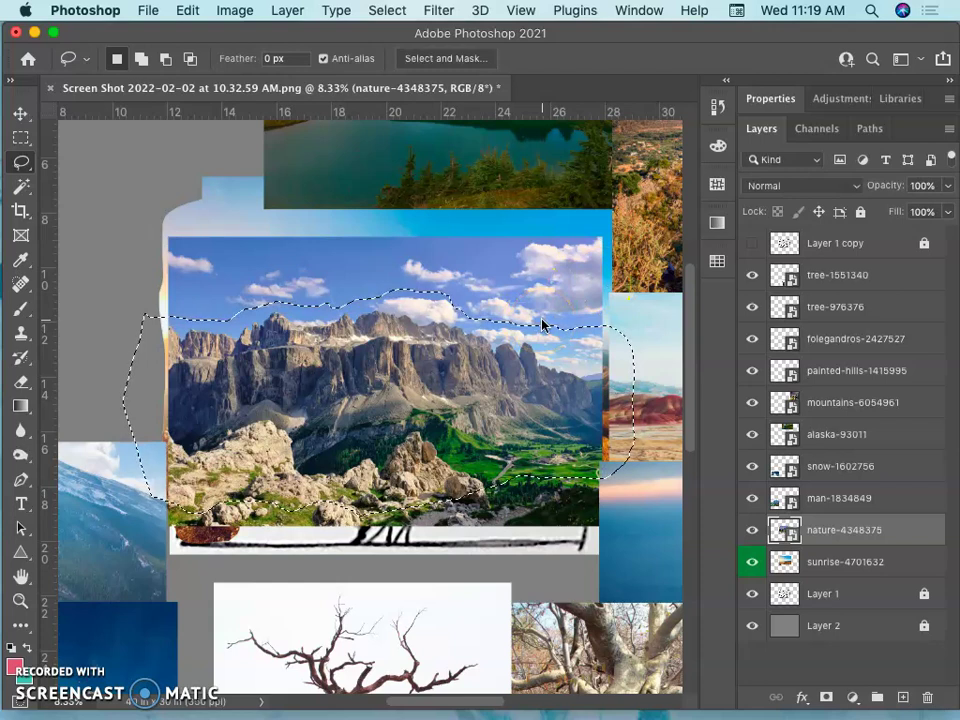
pyautogui.press('super+j')
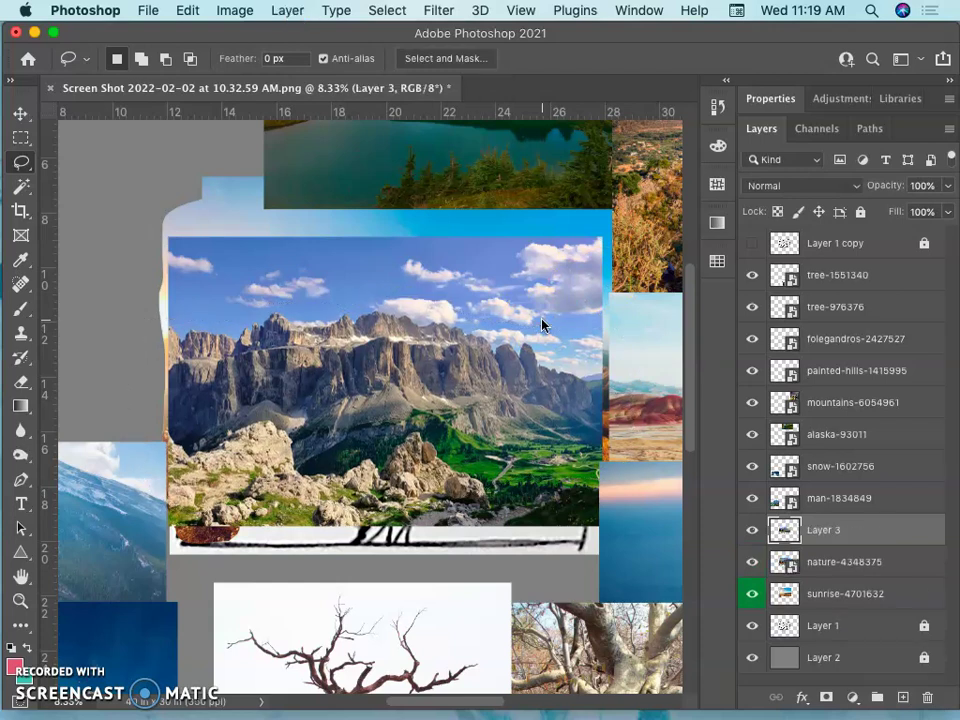
pyautogui.click(754, 562)
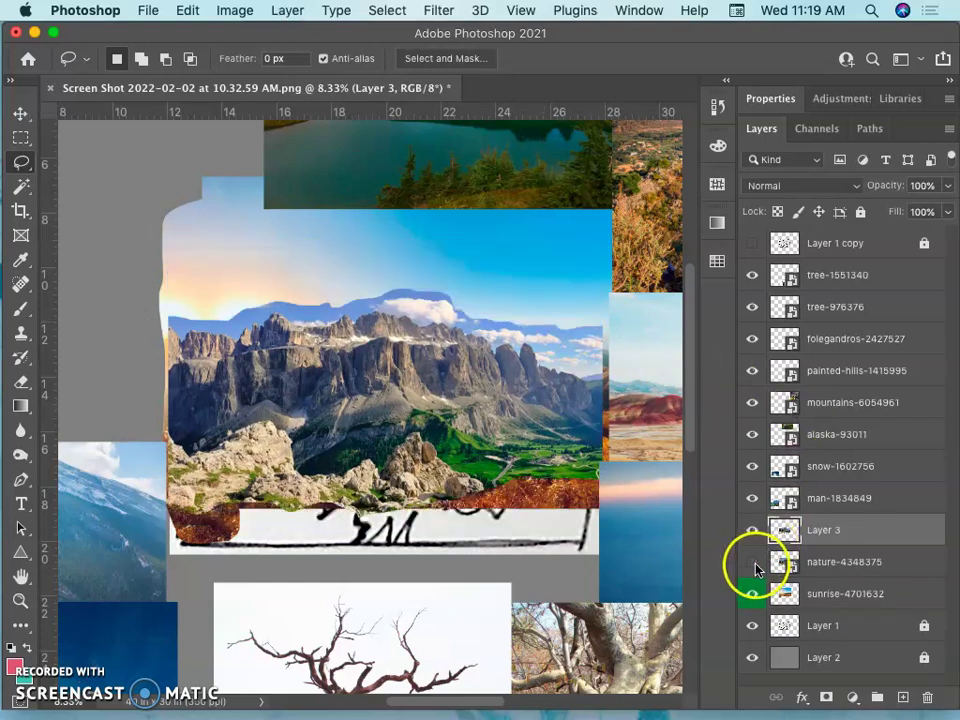
# Toggle Layer 3's visibility to compare, then zoom in on the copied peaks
pyautogui.click(391, 350)
pyautogui.moveTo(391, 350); pyautogui.dragTo(391, 383)
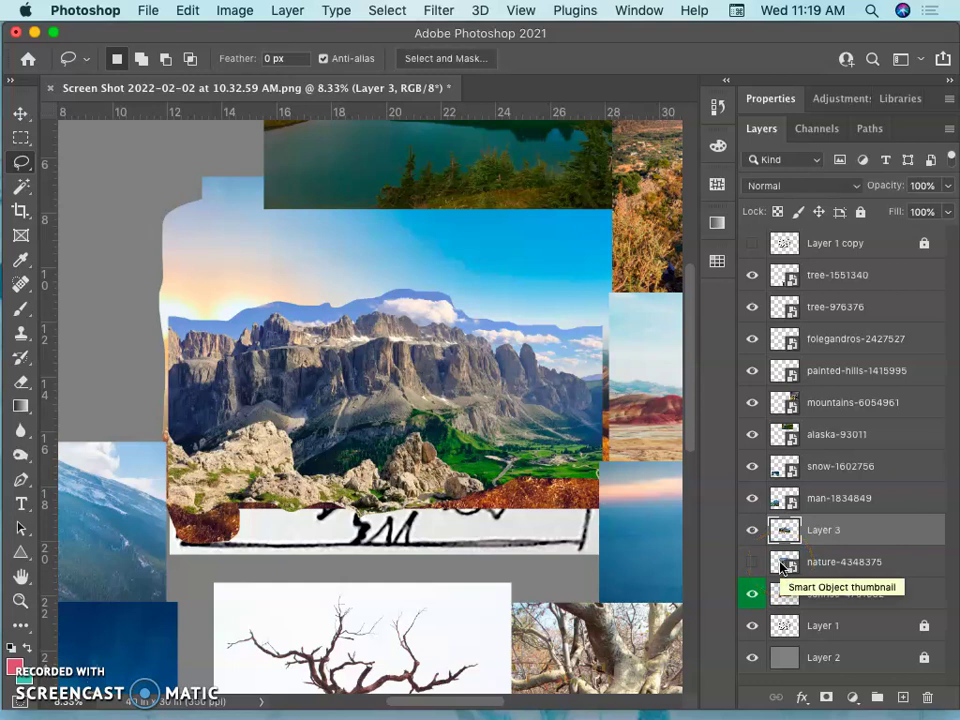
pyautogui.click(752, 530)
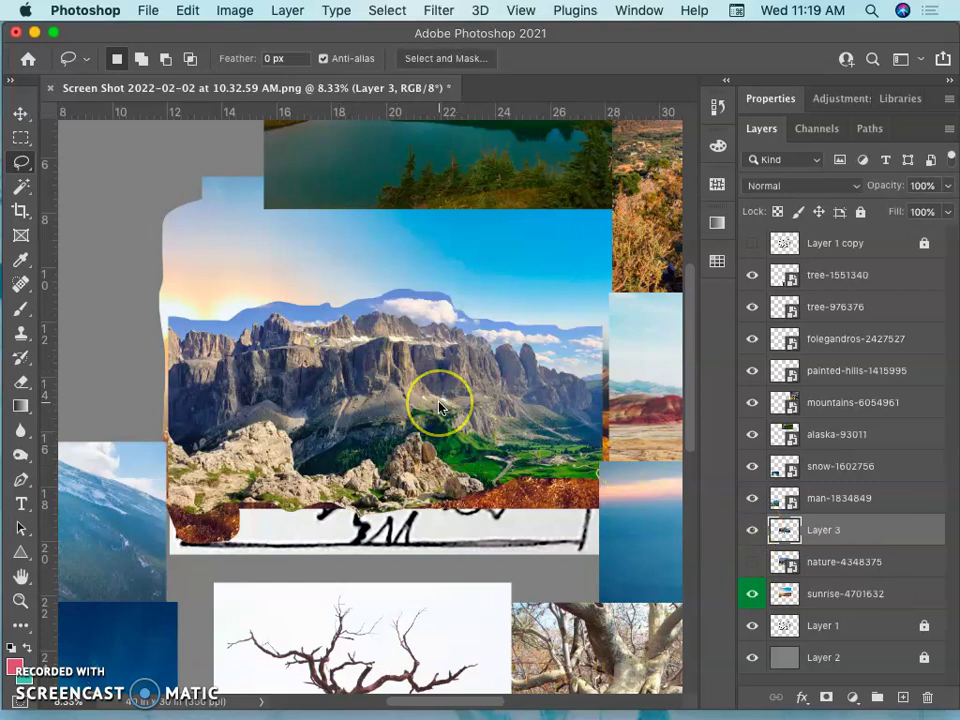
pyautogui.press('super+plus')
pyautogui.press('super+plus')
pyautogui.press('super+plus')
pyautogui.press('super+plus')
pyautogui.scroll(5, 439, 407)
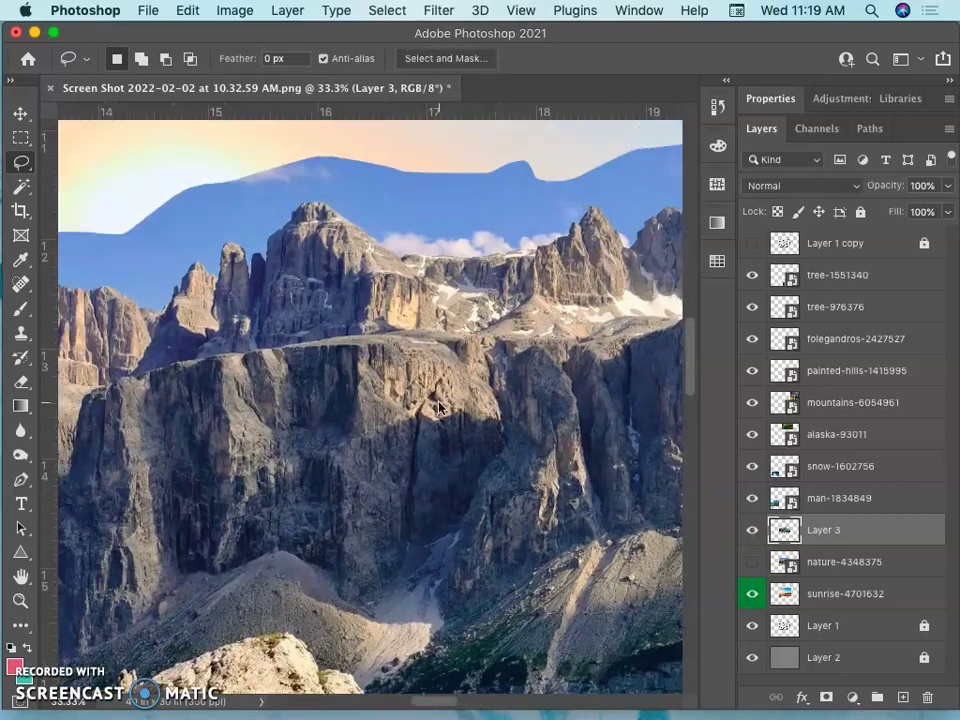
pyautogui.click(366, 380)
# Start a free transform on Layer 3's mountains and flip them horizontally
pyautogui.press('super+minus')
pyautogui.press('super+minus')
pyautogui.press('super+minus')
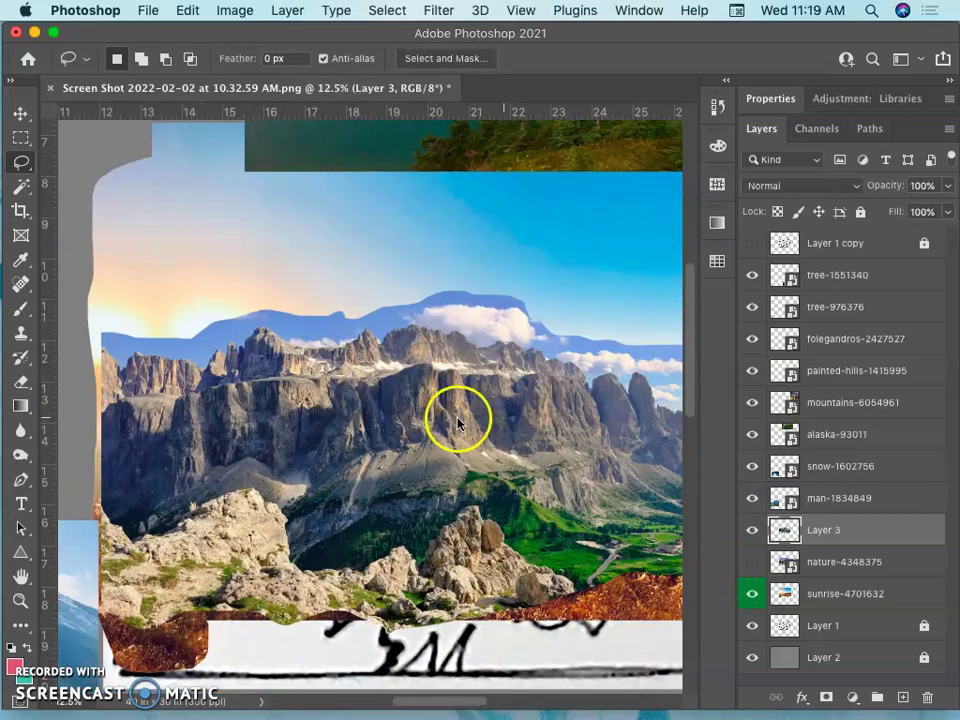
pyautogui.press('super+t')
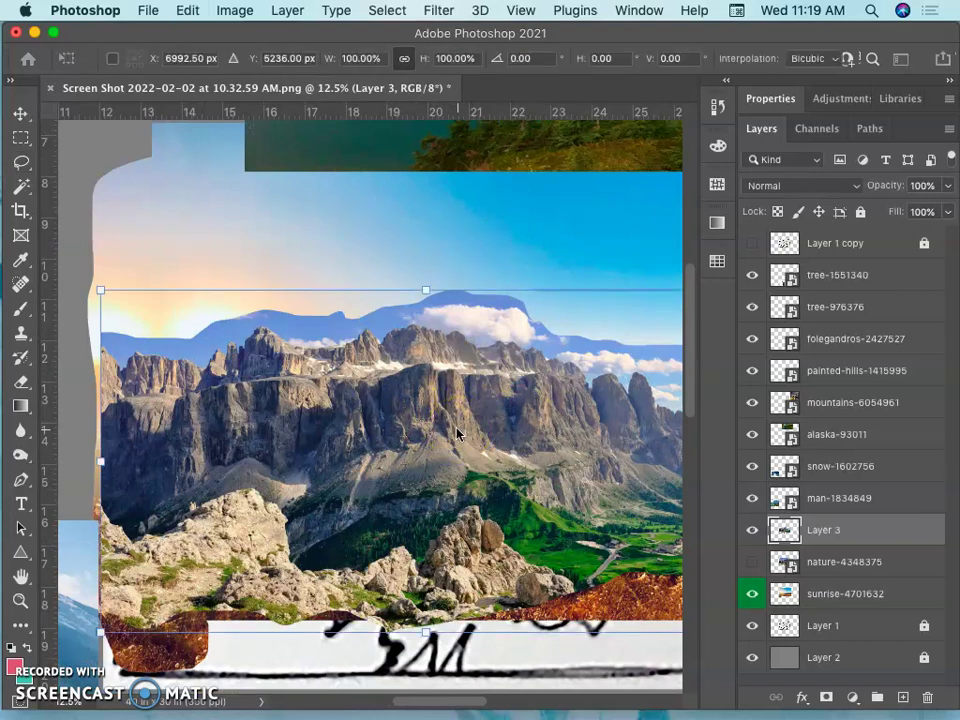
pyautogui.rightClick(440, 415)
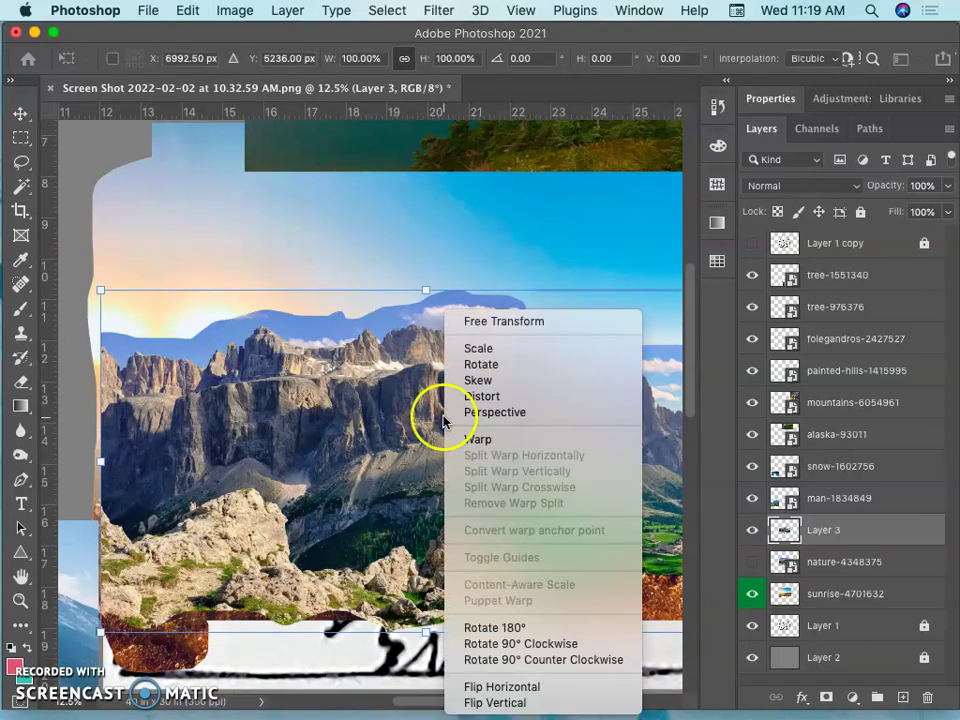
pyautogui.click(491, 690)
pyautogui.click(450, 510)
pyautogui.scroll(-5, 451, 515)
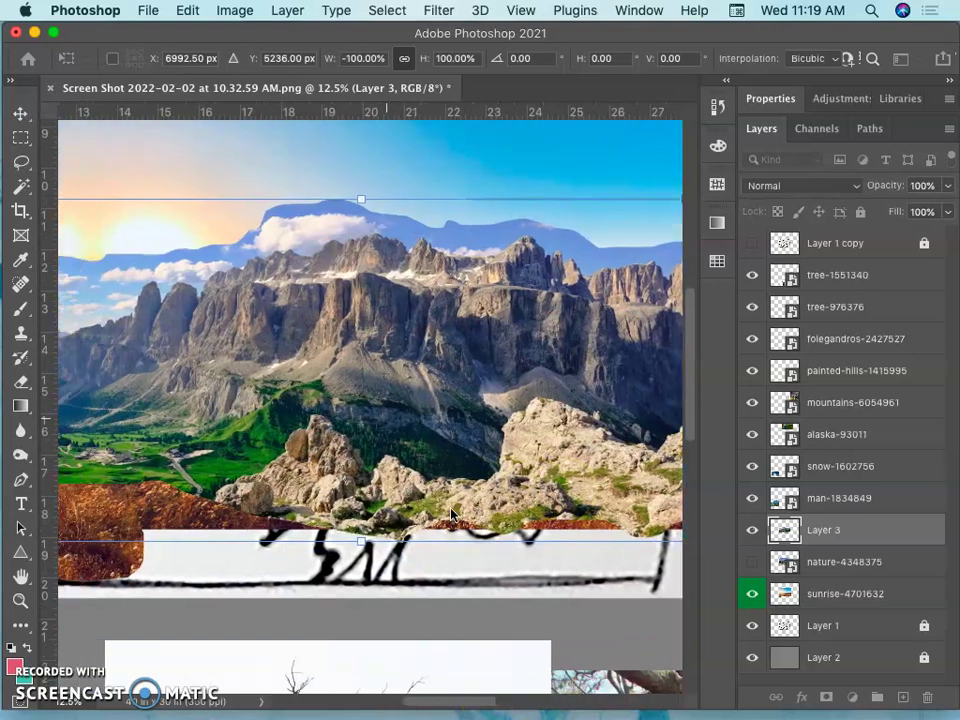
pyautogui.hscroll(-2, 450, 510)
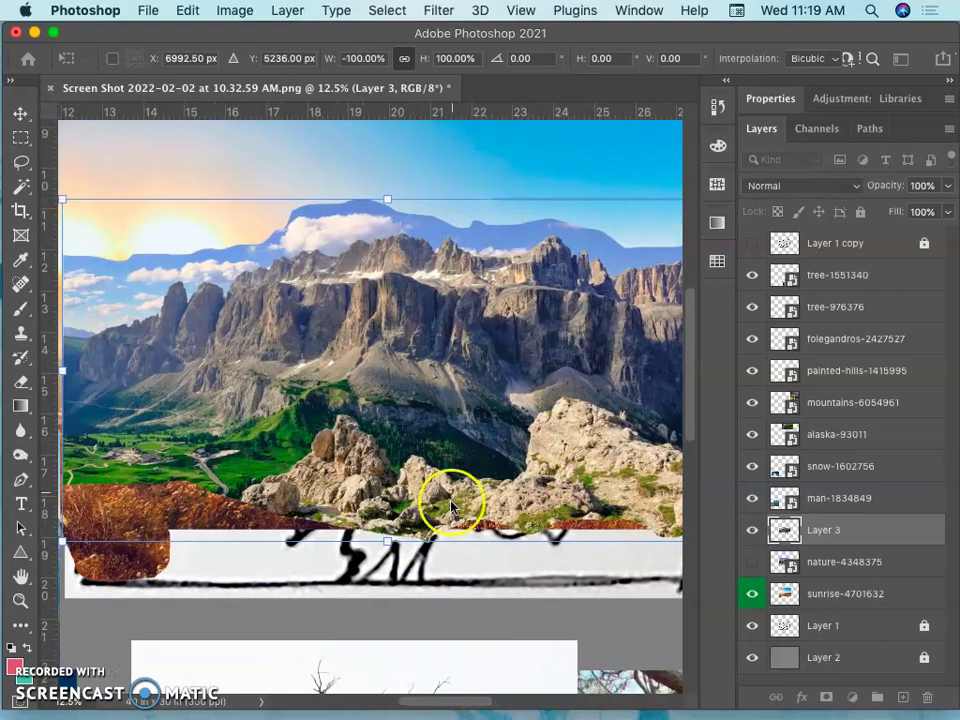
# Switch the transform to Warp and reshape the left-side slopes and valley
pyautogui.rightClick(392, 354)
pyautogui.click(407, 439)
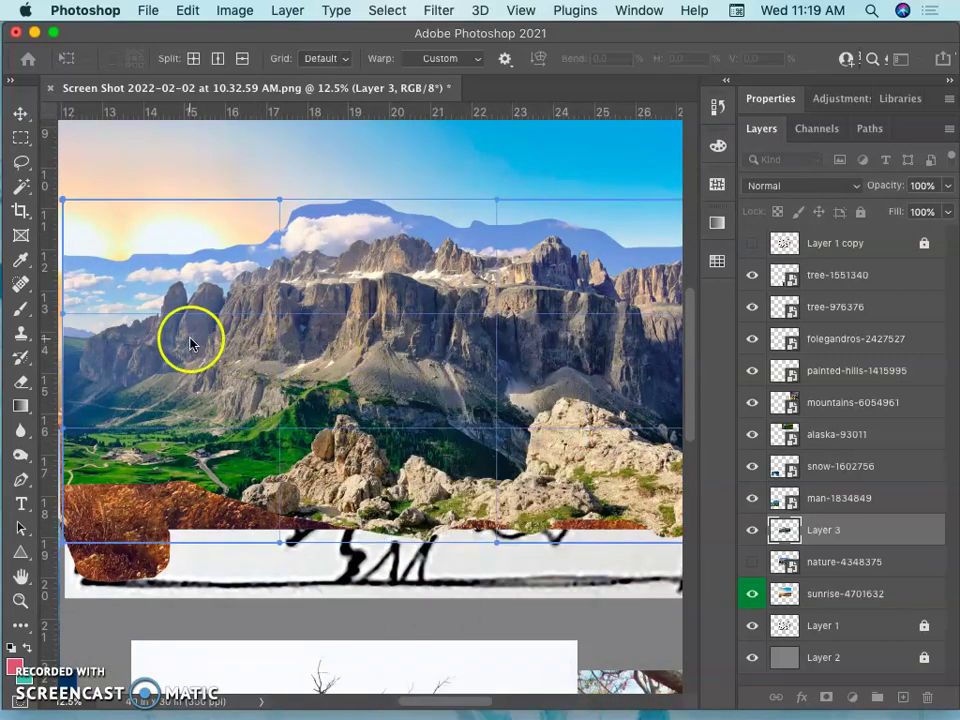
pyautogui.moveTo(191, 343); pyautogui.dragTo(297, 371)
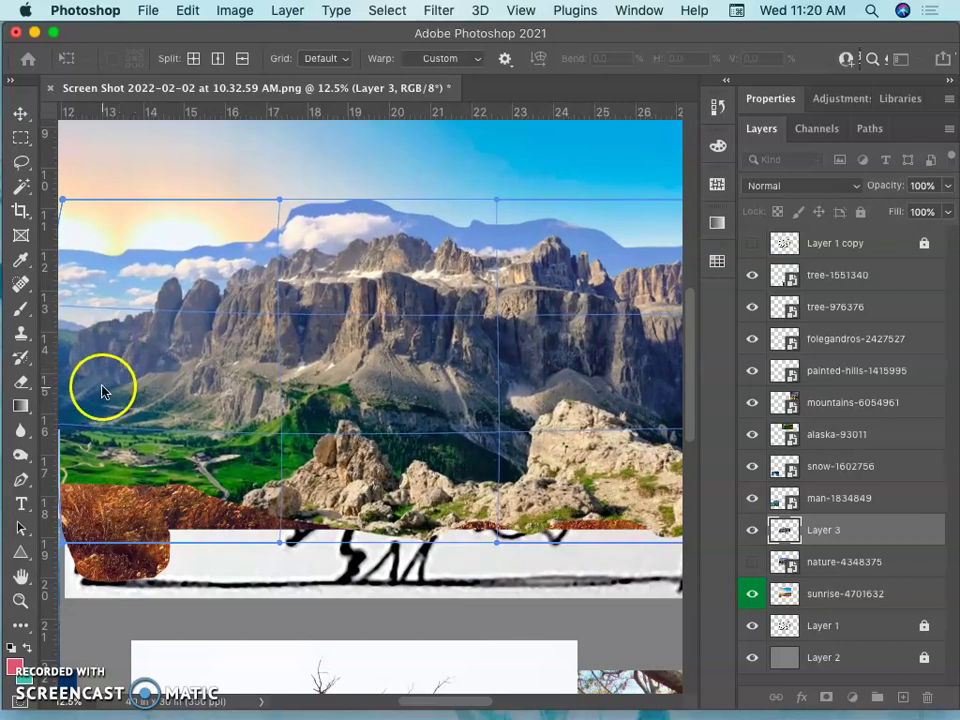
pyautogui.moveTo(103, 390); pyautogui.dragTo(104, 398)
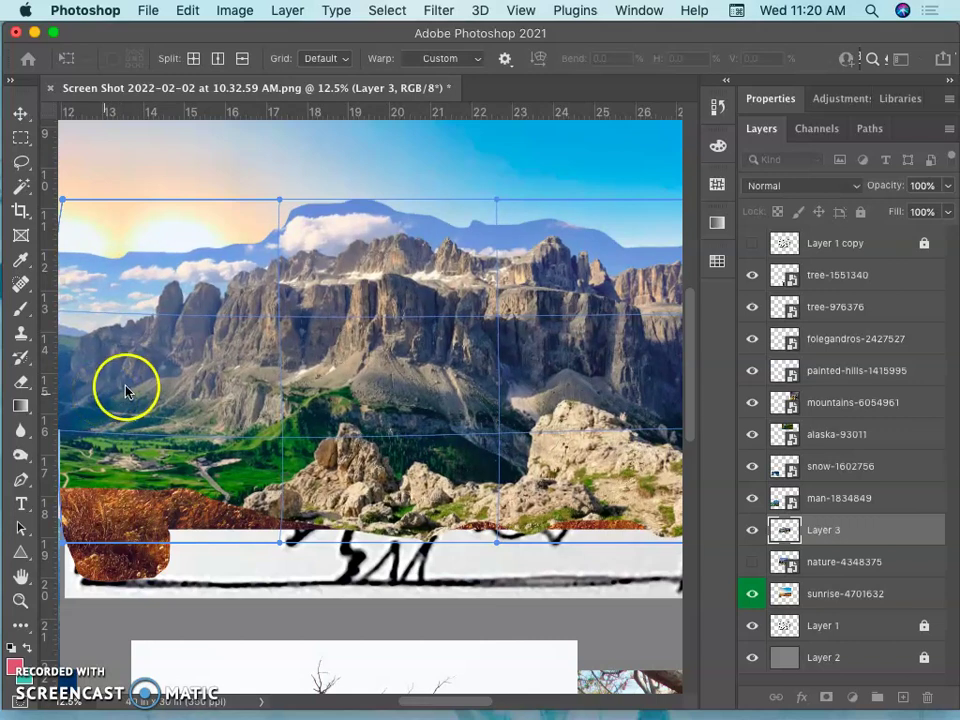
# Apply the warp and flip Layer 3 horizontally to W -100%
pyautogui.press('Return')
pyautogui.press('l')
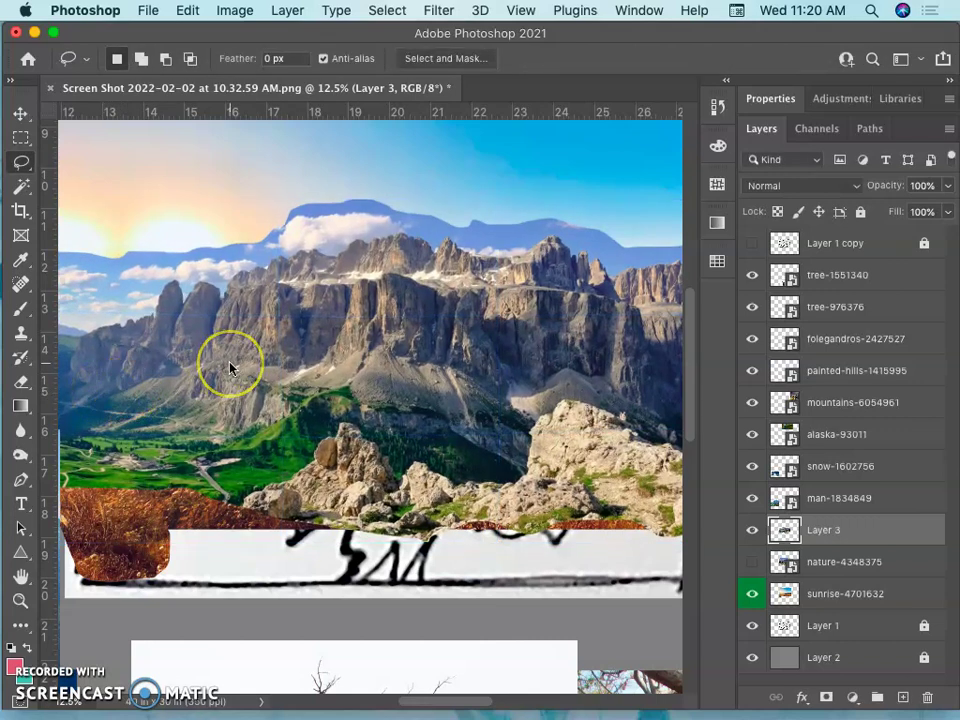
pyautogui.hotkey('ctrl', 't')
pyautogui.rightClick(407, 363)
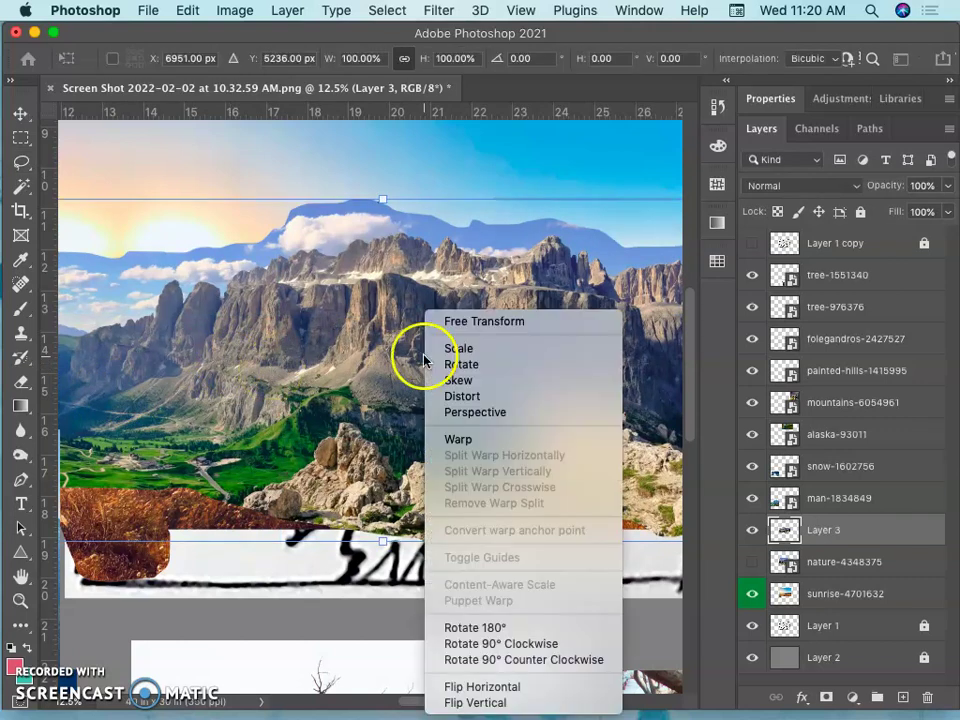
pyautogui.click(452, 684)
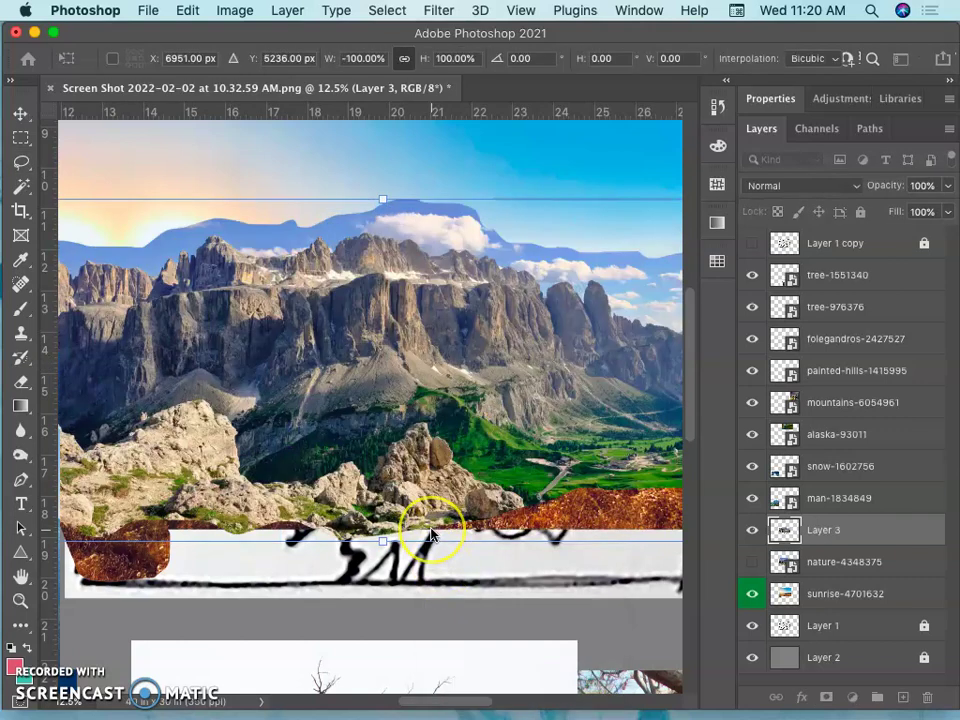
# Zoom in close on the sky edge above the mountains
pyautogui.hotkey('ctrl', '-')
pyautogui.hotkey('ctrl', '+')
pyautogui.hotkey('ctrl', '+')
pyautogui.hotkey('ctrl', '+')
pyautogui.hotkey('ctrl', '+')
pyautogui.hotkey('ctrl', '+')
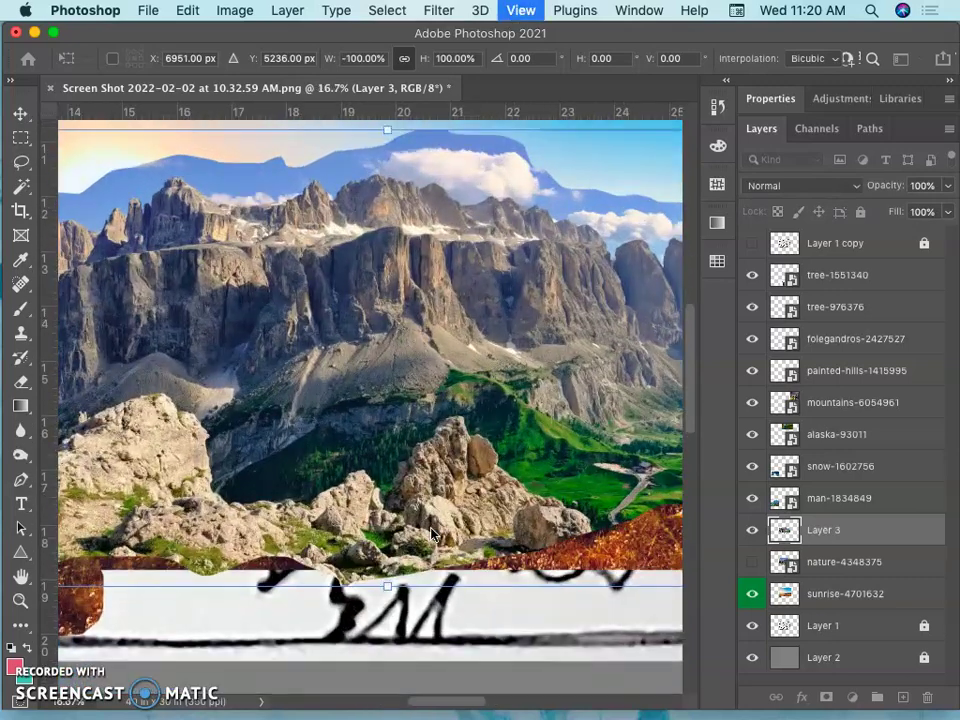
pyautogui.hscroll(-10, 432, 533)
pyautogui.scroll(5, 432, 533)
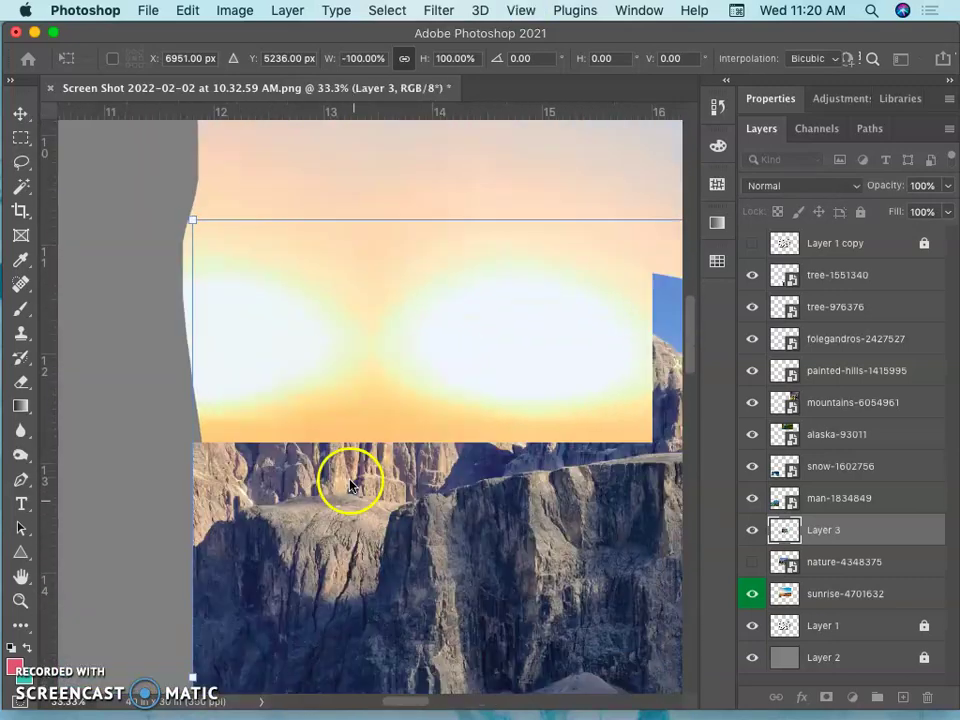
pyautogui.hscroll(5, 370, 465)
pyautogui.scroll(3, 370, 465)
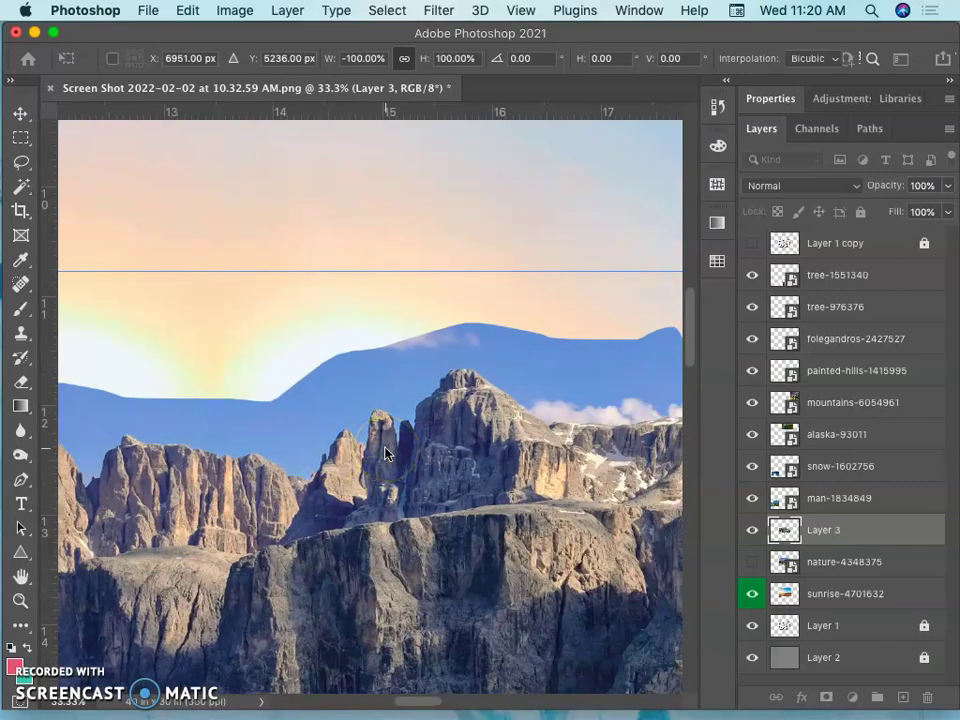
pyautogui.press('super+equal')
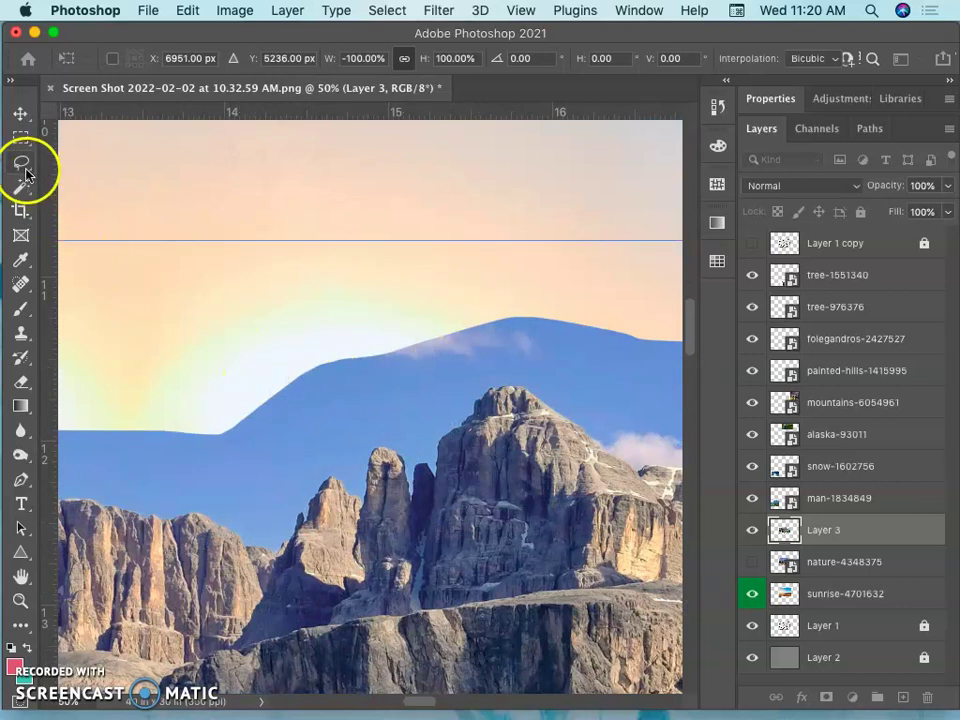
# Set the Eraser to low hardness and a 185 px size
pyautogui.click(23, 383)
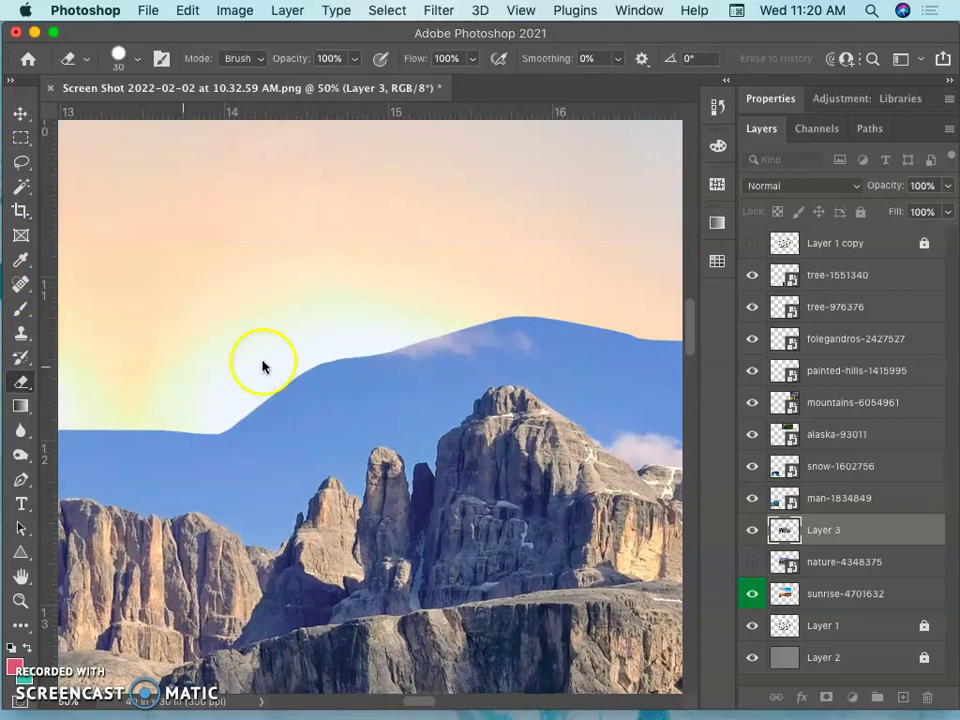
pyautogui.click(135, 63)
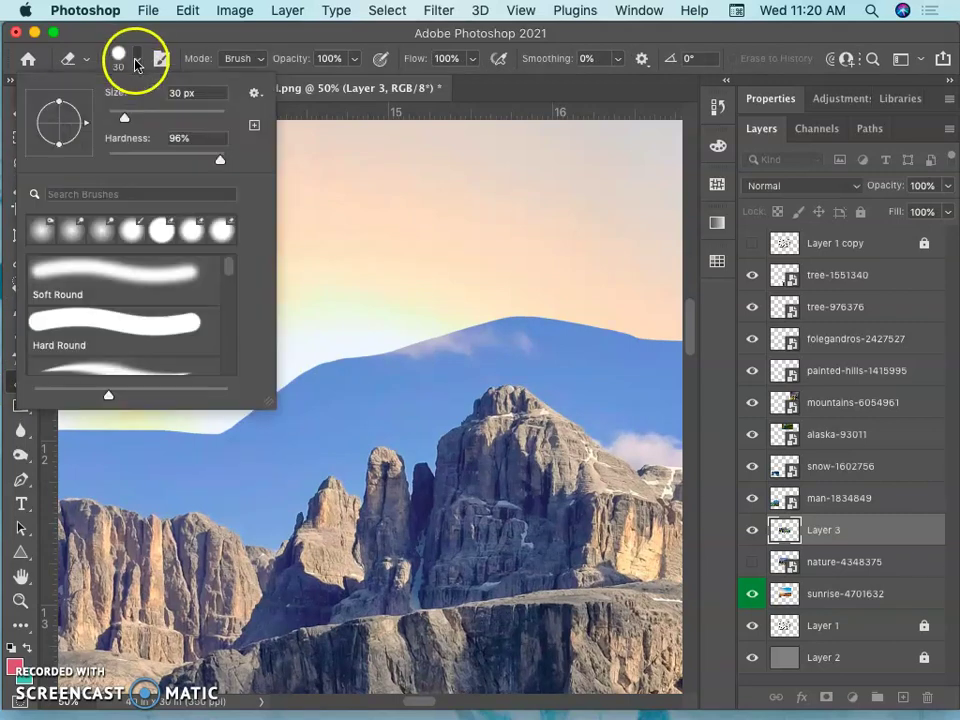
pyautogui.moveTo(214, 161); pyautogui.dragTo(107, 161)
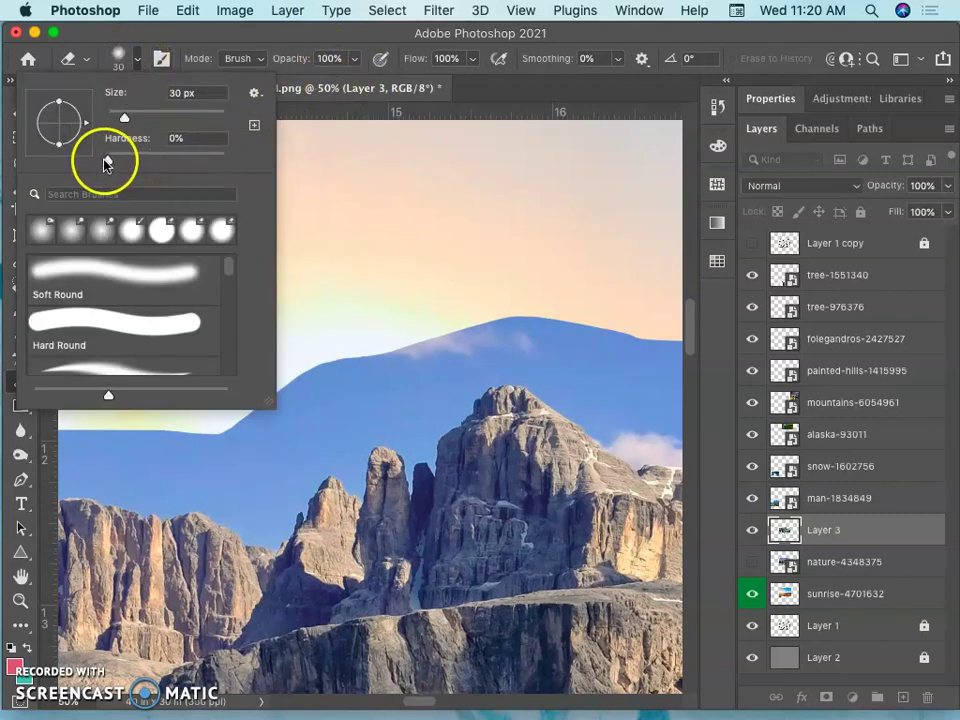
pyautogui.click(150, 117)
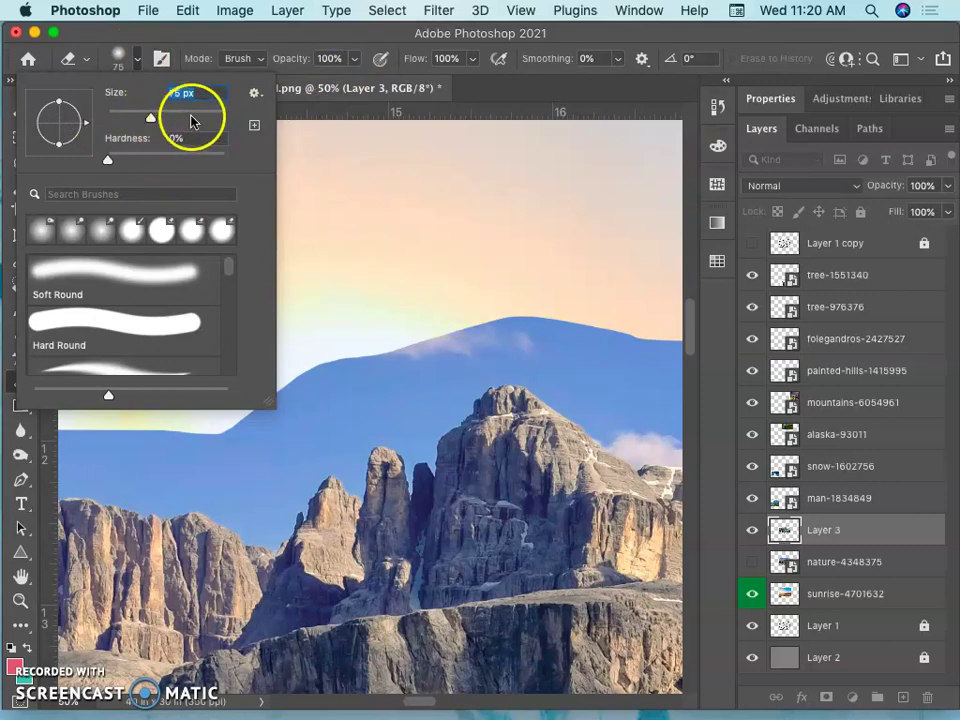
pyautogui.click(192, 118)
pyautogui.click(386, 332)
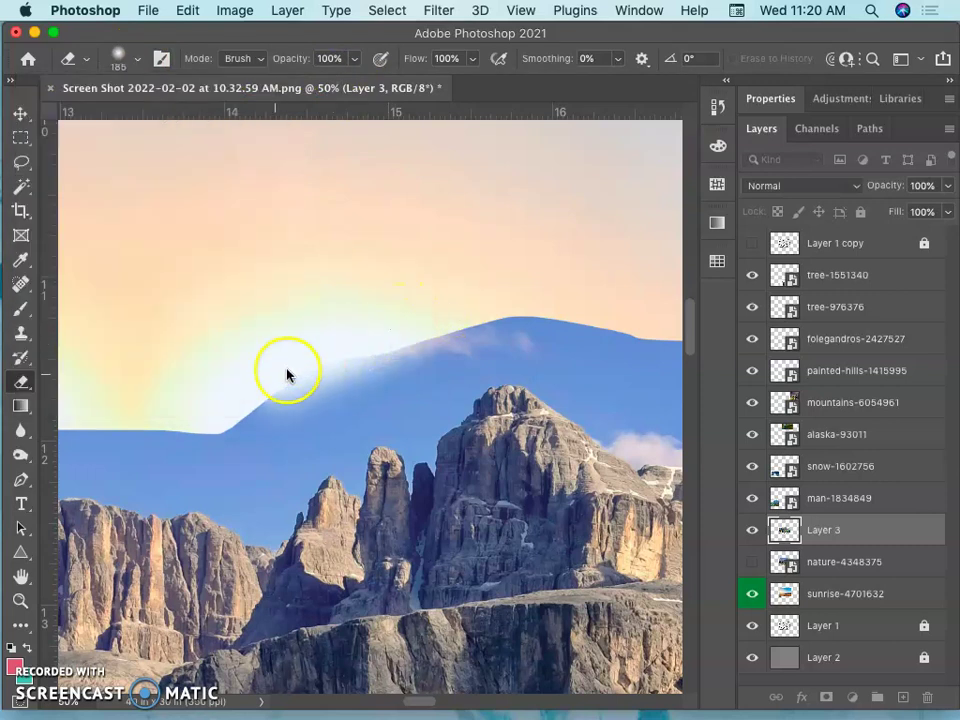
# Erase the hard blue sky band above the peaks into a soft sunrise glow
pyautogui.moveTo(287, 375)
pyautogui.mouseDown()
pyautogui.moveTo(362, 354)
pyautogui.moveTo(190, 422)
pyautogui.moveTo(516, 298)
pyautogui.moveTo(291, 366)
pyautogui.moveTo(154, 428)
pyautogui.moveTo(80, 435)
pyautogui.moveTo(198, 458)
pyautogui.moveTo(258, 437)
pyautogui.moveTo(309, 394)
pyautogui.moveTo(371, 363)
pyautogui.moveTo(472, 327)
pyautogui.moveTo(541, 320)
pyautogui.moveTo(340, 355)
pyautogui.mouseUp()
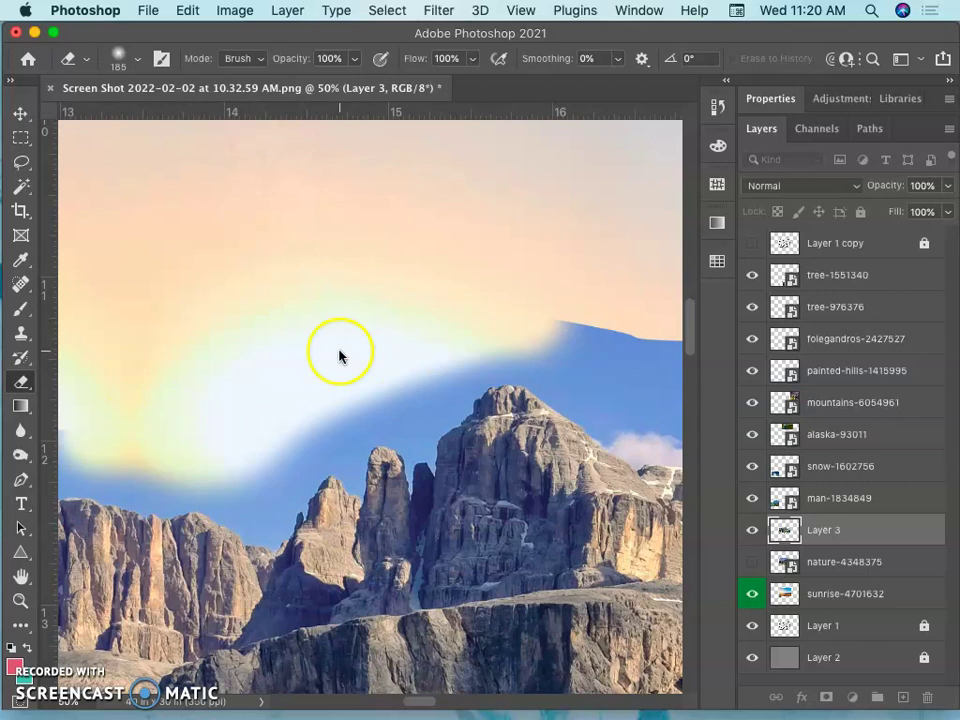
pyautogui.hscroll(5, 340, 355)
pyautogui.moveTo(369, 300)
pyautogui.mouseDown()
pyautogui.moveTo(372, 269)
pyautogui.moveTo(530, 283)
pyautogui.moveTo(617, 274)
pyautogui.mouseUp()
pyautogui.hscroll(5, 560, 272)
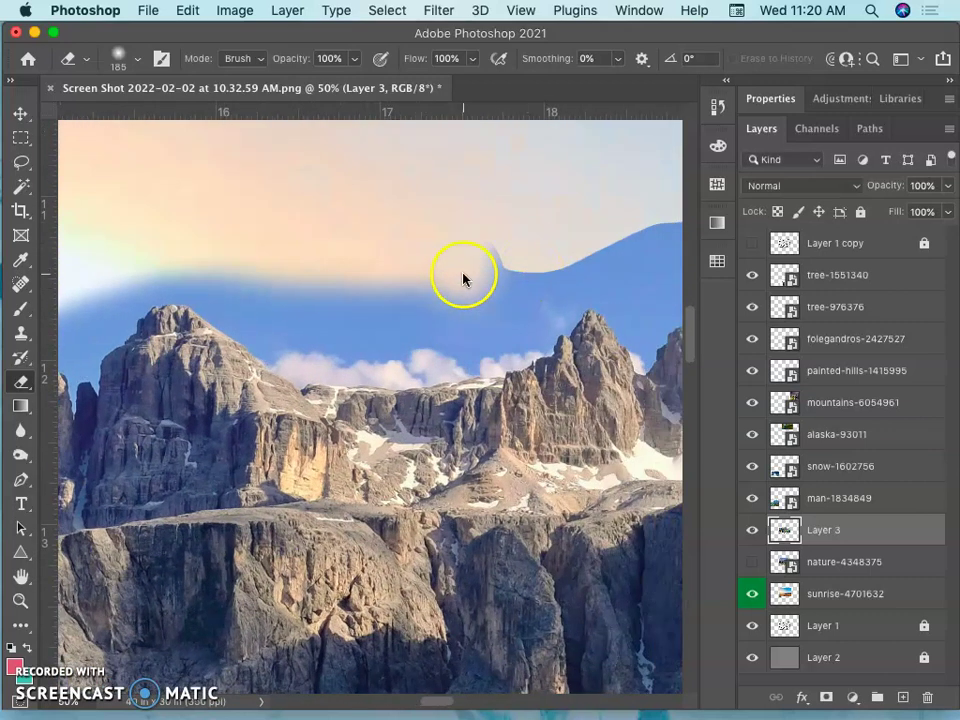
pyautogui.moveTo(463, 279)
pyautogui.mouseDown()
pyautogui.moveTo(547, 270)
pyautogui.moveTo(593, 252)
pyautogui.moveTo(429, 276)
pyautogui.mouseUp()
pyautogui.hscroll(5, 429, 276)
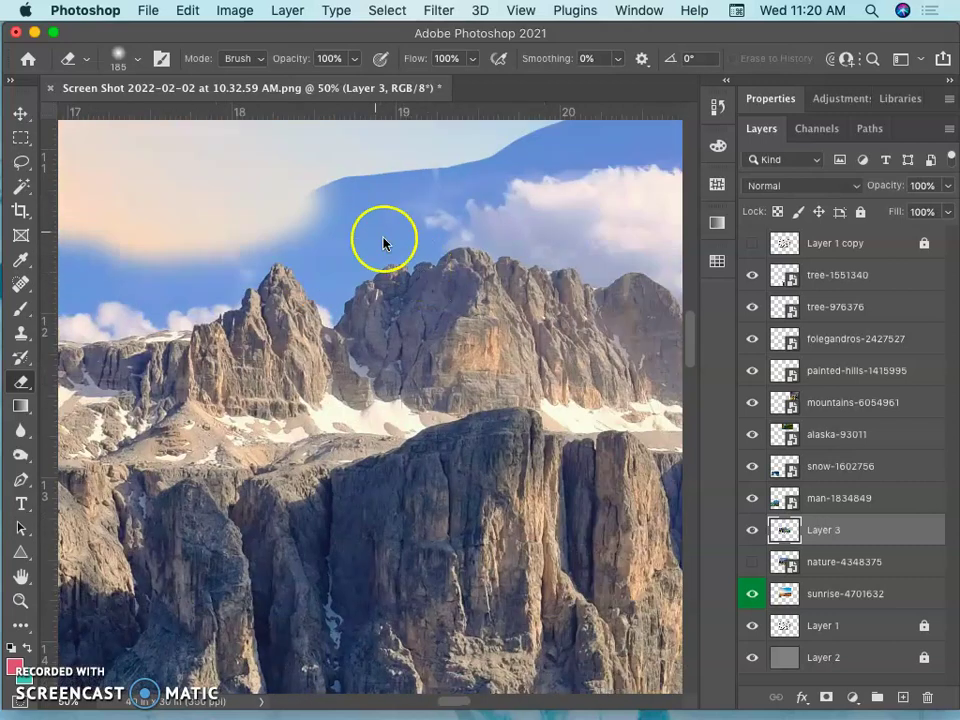
pyautogui.moveTo(383, 243)
pyautogui.mouseDown()
pyautogui.moveTo(317, 215)
pyautogui.moveTo(389, 172)
pyautogui.moveTo(439, 161)
pyautogui.mouseUp()
pyautogui.hscroll(7, 386, 171)
pyautogui.scroll(2, 386, 171)
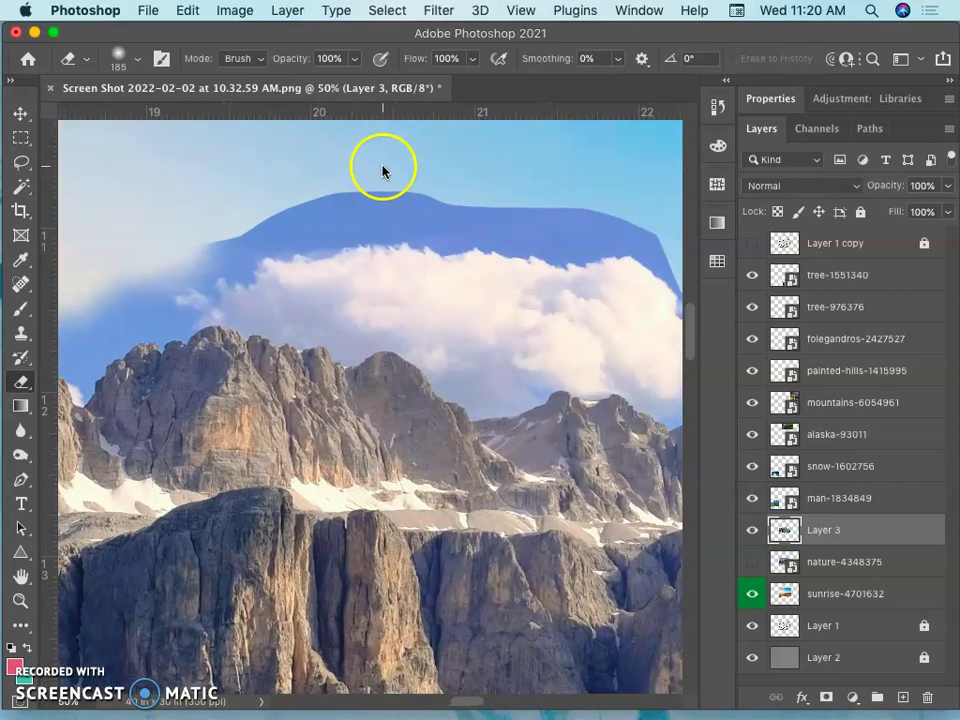
# Erase the left parts of the blue peak and blue hump in the sky
pyautogui.moveTo(383, 172)
pyautogui.mouseDown()
pyautogui.moveTo(358, 189)
pyautogui.moveTo(247, 213)
pyautogui.moveTo(179, 251)
pyautogui.moveTo(336, 181)
pyautogui.moveTo(426, 186)
pyautogui.moveTo(299, 187)
pyautogui.moveTo(557, 208)
pyautogui.mouseUp()
pyautogui.hscroll(5, 558, 208)
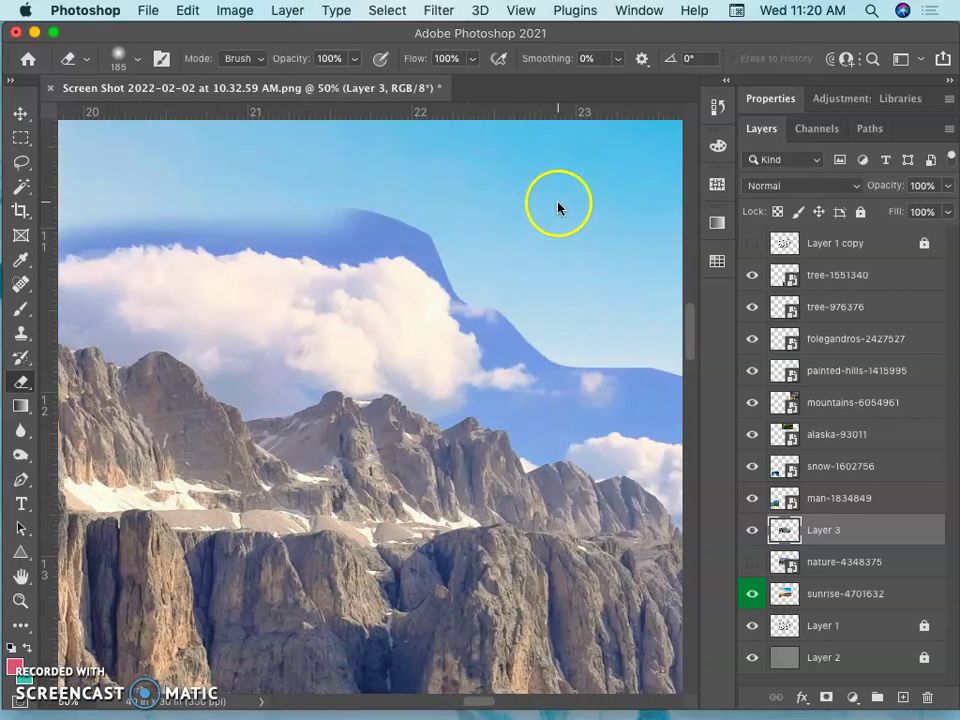
pyautogui.moveTo(456, 225)
pyautogui.mouseDown()
pyautogui.moveTo(378, 217)
pyautogui.moveTo(336, 222)
pyautogui.moveTo(312, 203)
pyautogui.moveTo(430, 204)
pyautogui.moveTo(460, 230)
pyautogui.moveTo(445, 237)
pyautogui.moveTo(486, 265)
pyautogui.moveTo(518, 318)
pyautogui.moveTo(496, 305)
pyautogui.moveTo(461, 252)
pyautogui.moveTo(514, 305)
pyautogui.moveTo(498, 255)
pyautogui.moveTo(550, 249)
pyautogui.moveTo(427, 237)
pyautogui.moveTo(403, 208)
pyautogui.moveTo(420, 208)
pyautogui.moveTo(388, 204)
pyautogui.moveTo(439, 198)
pyautogui.moveTo(407, 242)
pyautogui.moveTo(563, 262)
pyautogui.mouseUp()
pyautogui.scroll(-5, 516, 306)
pyautogui.hscroll(5, 516, 306)
pyautogui.hscroll(5, 439, 197)
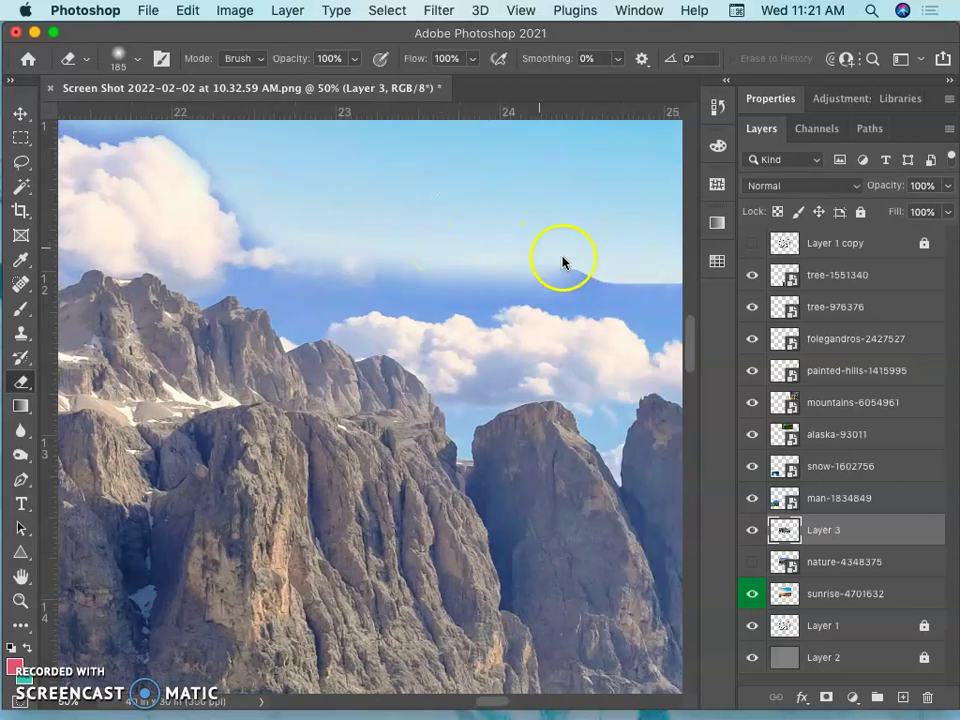
pyautogui.hscroll(8, 414, 257)
# Erase the dark blue hump further right along the sky edge
pyautogui.moveTo(374, 264)
pyautogui.mouseDown()
pyautogui.moveTo(505, 278)
pyautogui.moveTo(353, 262)
pyautogui.moveTo(600, 267)
pyautogui.mouseUp()
pyautogui.hscroll(12, 590, 267)
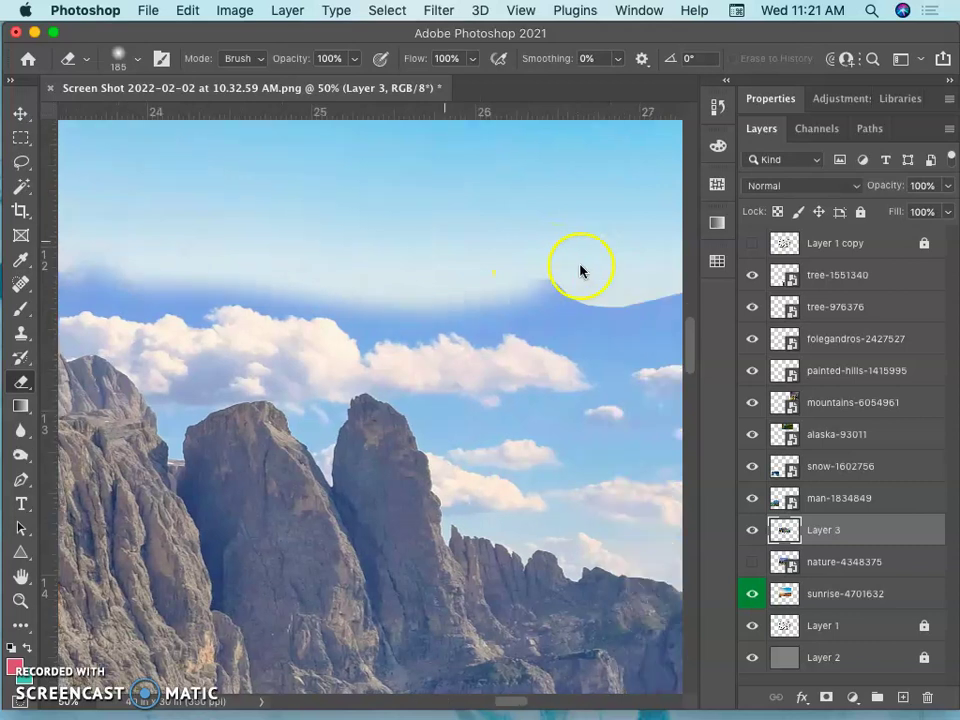
pyautogui.moveTo(516, 251)
pyautogui.mouseDown()
pyautogui.moveTo(351, 240)
pyautogui.moveTo(359, 229)
pyautogui.moveTo(618, 227)
pyautogui.mouseUp()
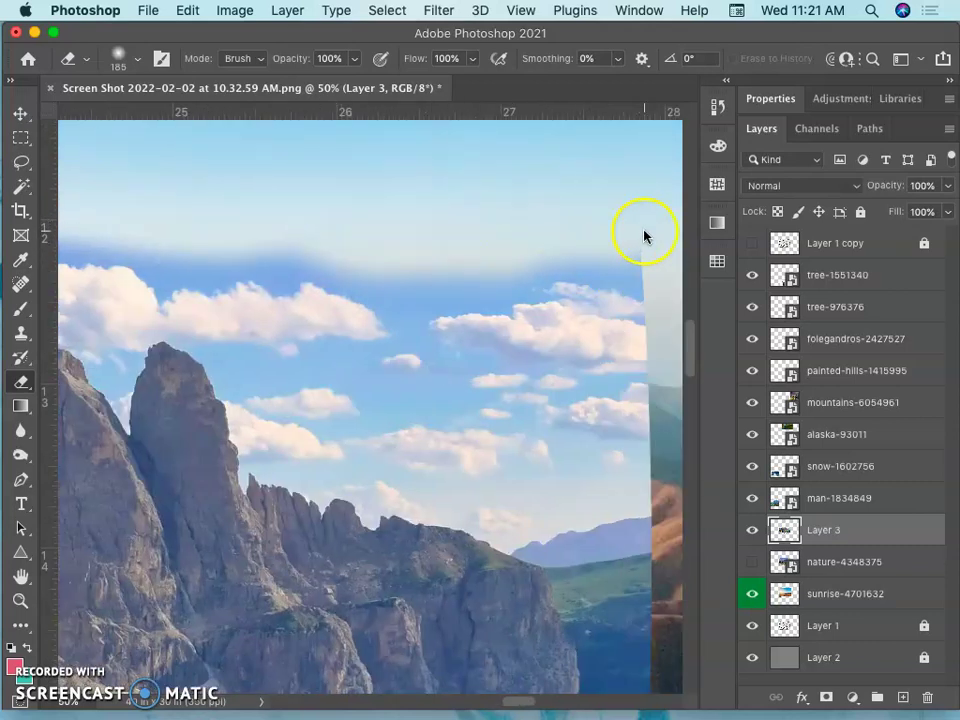
pyautogui.hscroll(-20, 467, 300)
pyautogui.scroll(4, 467, 300)
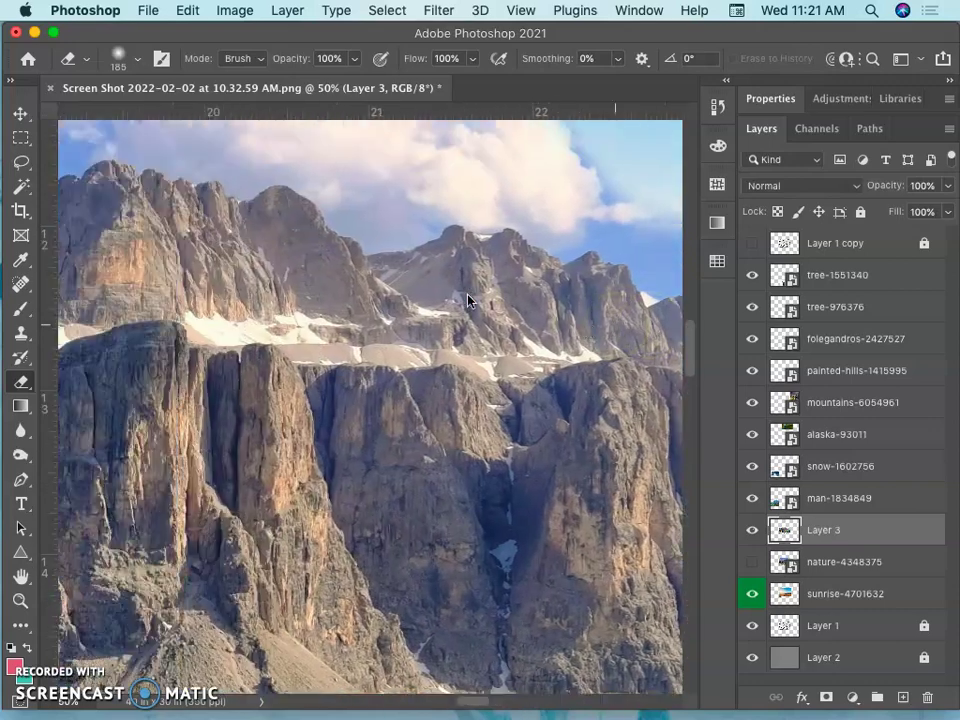
pyautogui.hscroll(-20, 467, 300)
pyautogui.scroll(-5, 467, 300)
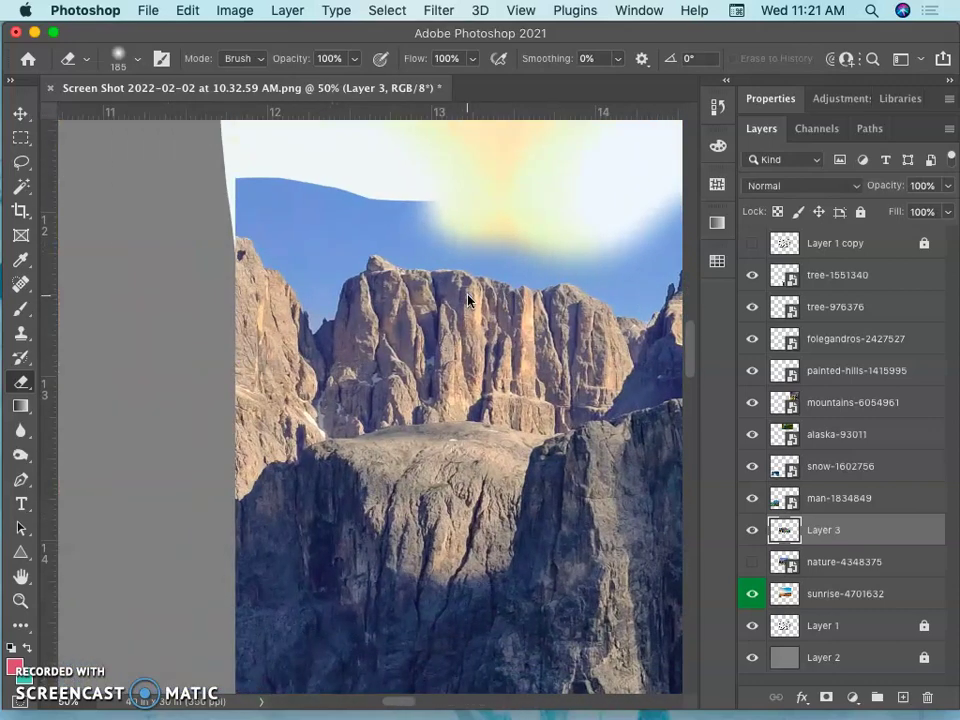
# Erase the remaining dark blue patch at upper left, then zoom out to view the scene
pyautogui.click(440, 222)
pyautogui.moveTo(440, 222)
pyautogui.mouseDown()
pyautogui.moveTo(219, 196)
pyautogui.moveTo(318, 190)
pyautogui.moveTo(246, 192)
pyautogui.moveTo(313, 220)
pyautogui.moveTo(401, 197)
pyautogui.moveTo(521, 215)
pyautogui.moveTo(410, 279)
pyautogui.moveTo(391, 268)
pyautogui.moveTo(318, 294)
pyautogui.moveTo(234, 349)
pyautogui.moveTo(414, 241)
pyautogui.moveTo(330, 284)
pyautogui.moveTo(274, 300)
pyautogui.mouseUp()
pyautogui.hscroll(8, 514, 221)
pyautogui.press('super+minus')
pyautogui.press('super+minus')
pyautogui.press('super+minus')
pyautogui.press('super+minus')
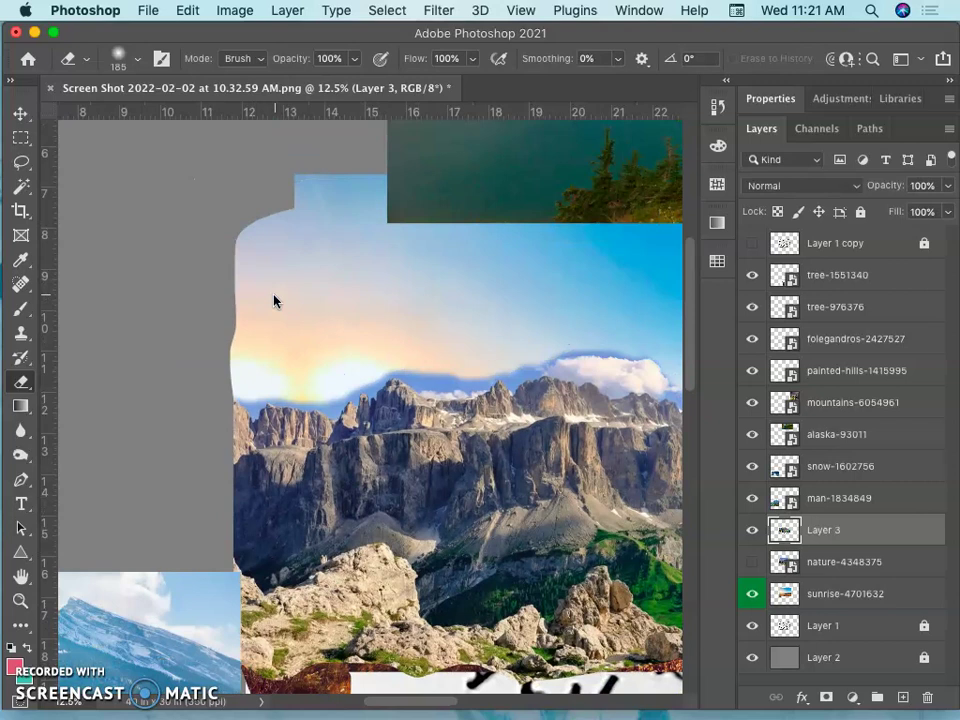
pyautogui.scroll(-5, 274, 300)
pyautogui.hscroll(5, 274, 300)
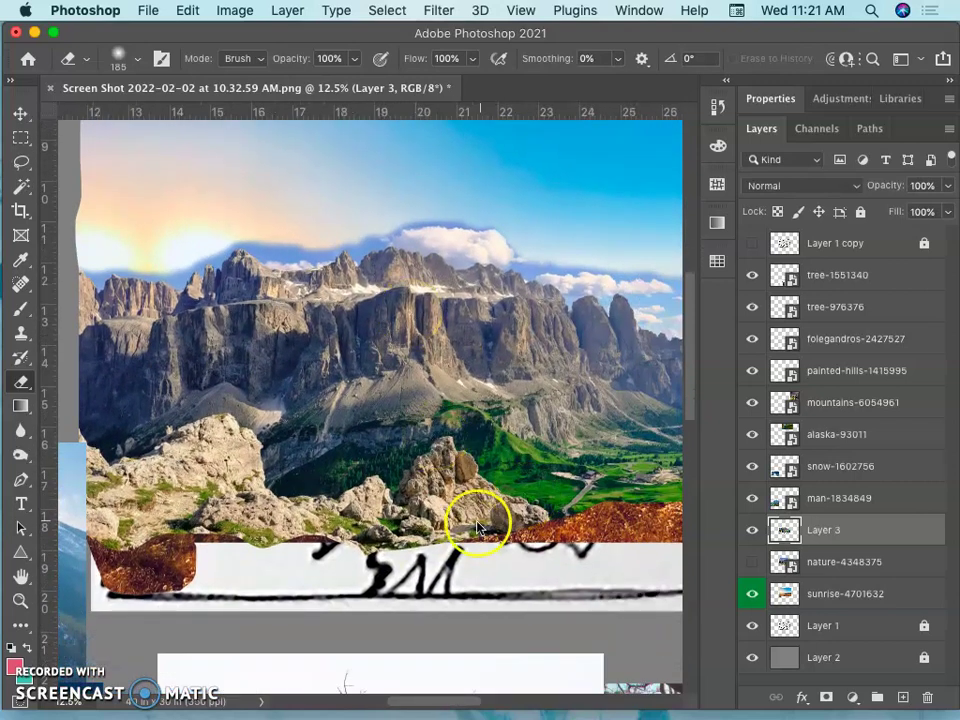
pyautogui.press('super+minus')
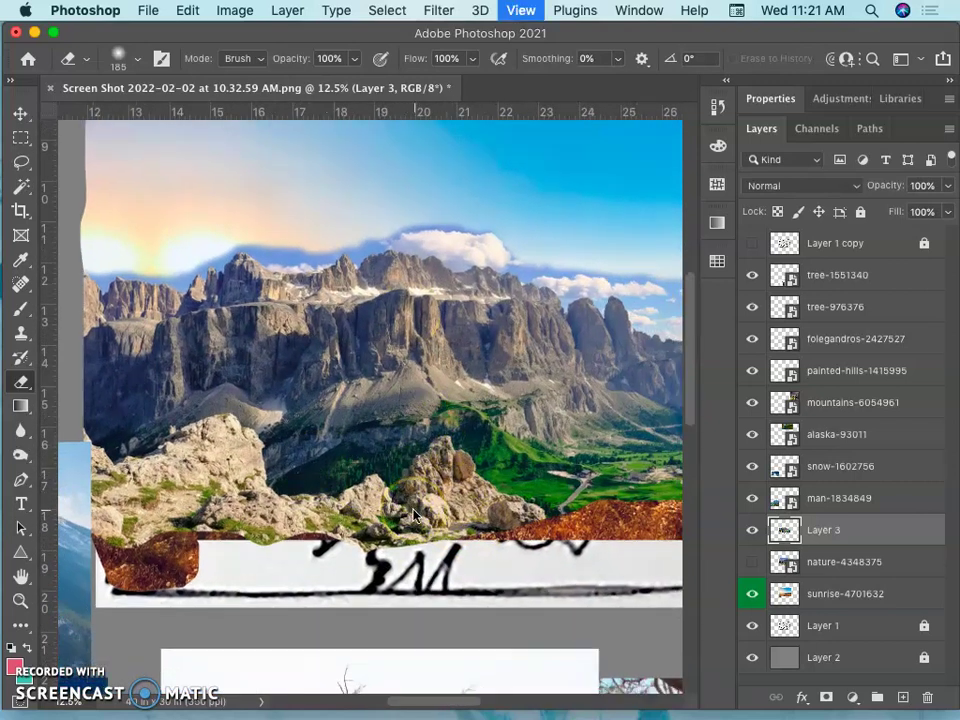
pyautogui.scroll(-2, 415, 515)
pyautogui.hscroll(1, 415, 515)
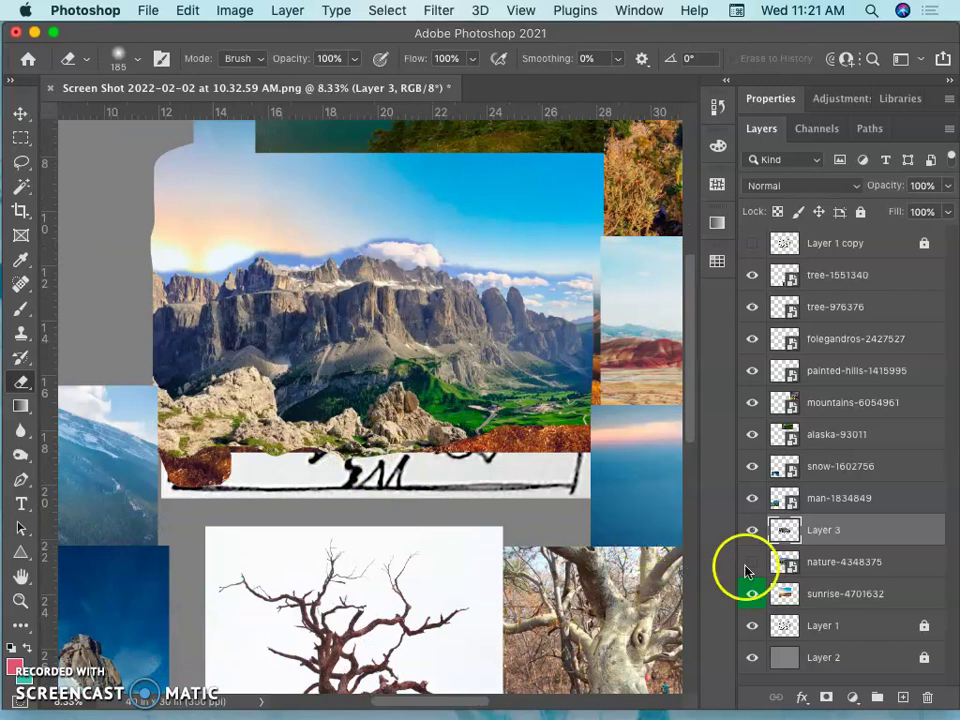
# Tag Layer 3 with a green colour label and hide the man-1834849 photo
pyautogui.rightClick(753, 535)
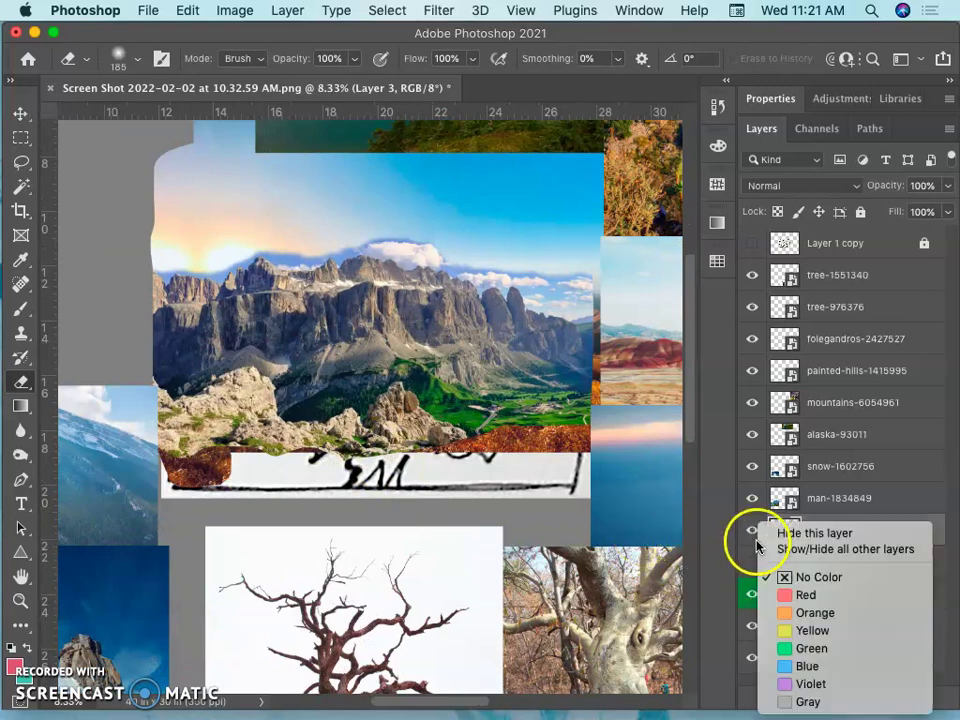
pyautogui.click(789, 649)
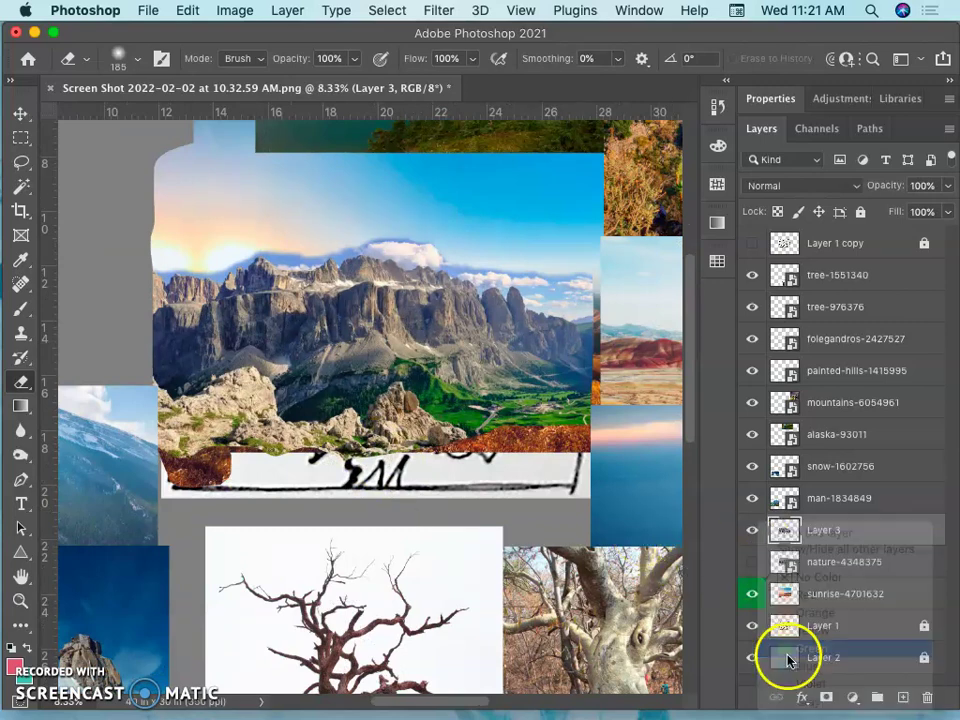
pyautogui.click(754, 502)
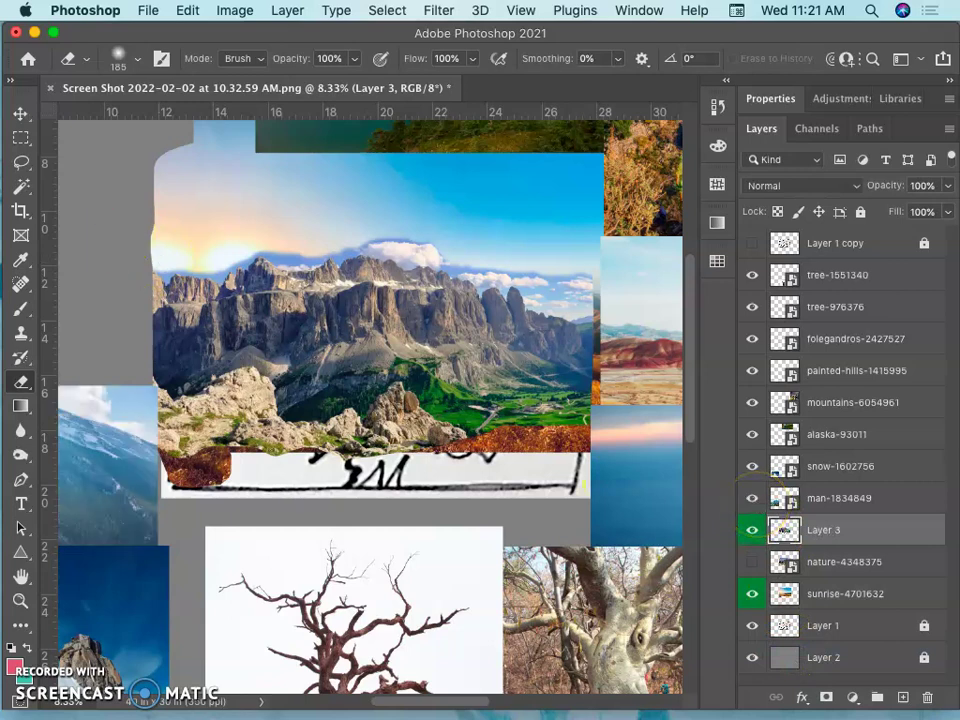
pyautogui.click(21, 113)
# Drag the man-1834849 photo up over the scene and lasso its mountain peak and slopes
pyautogui.moveTo(92, 452); pyautogui.dragTo(459, 272)
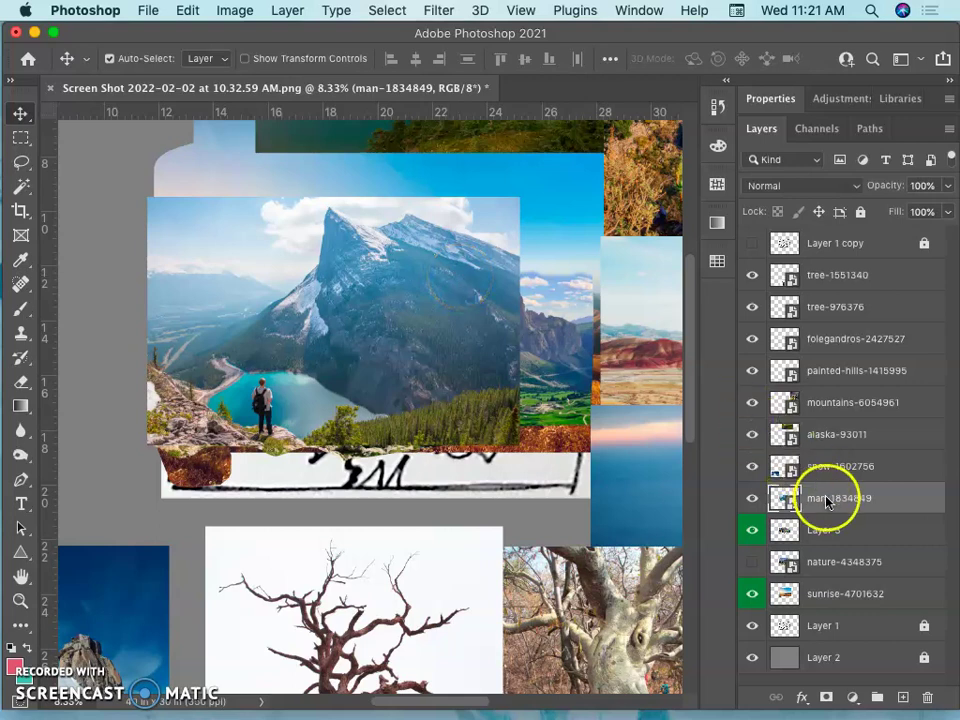
pyautogui.click(21, 162)
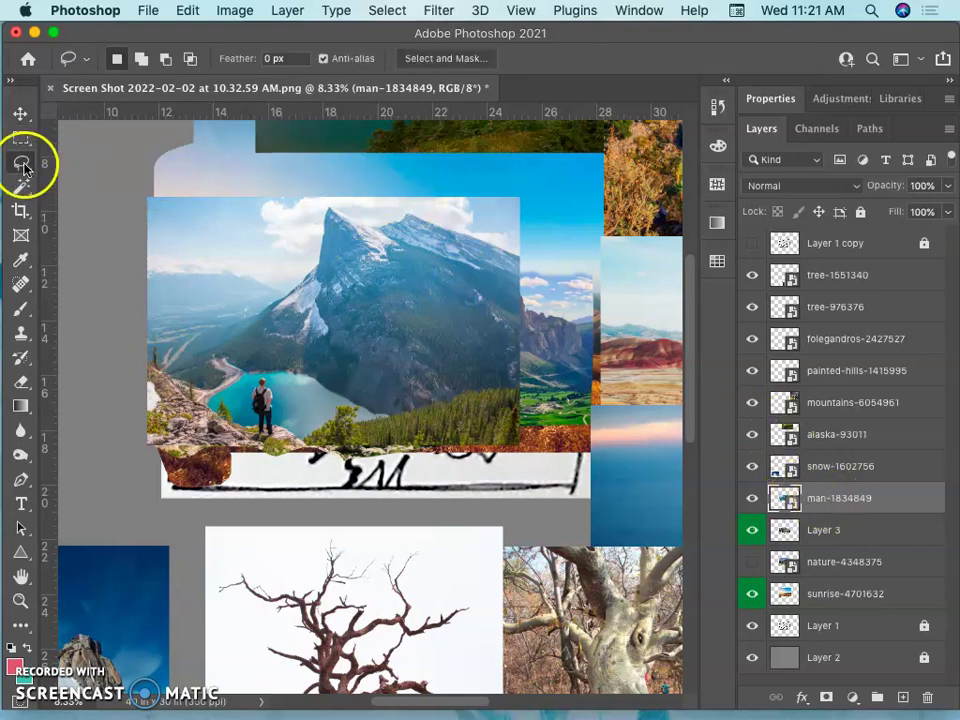
pyautogui.moveTo(418, 215)
pyautogui.mouseDown()
pyautogui.moveTo(380, 219)
pyautogui.moveTo(321, 207)
pyautogui.mouseUp()
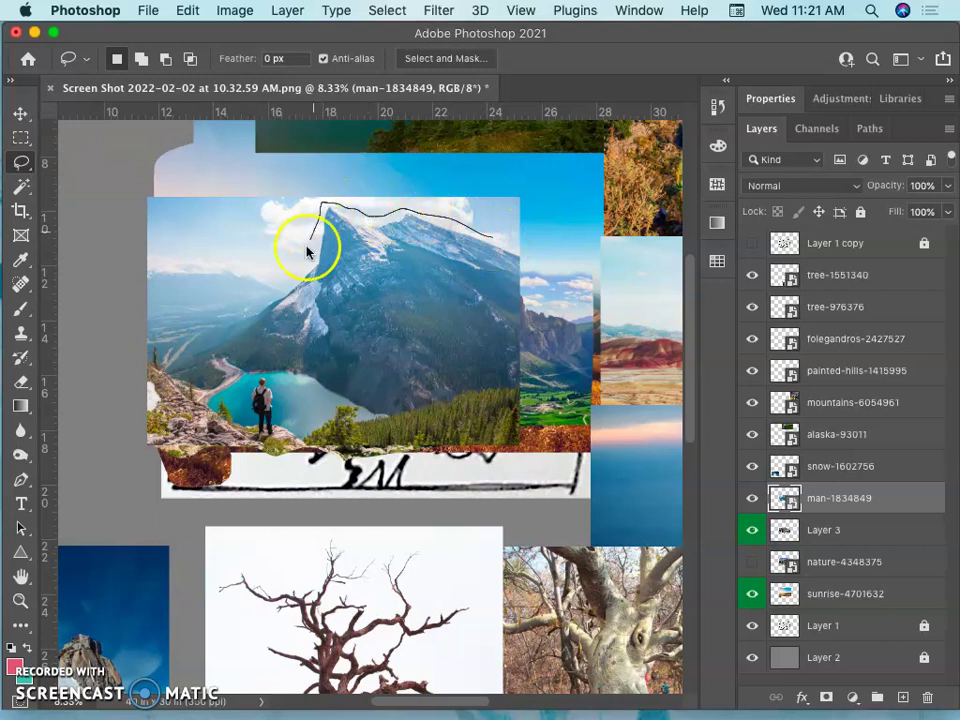
pyautogui.moveTo(282, 285)
pyautogui.mouseDown()
pyautogui.moveTo(258, 276)
pyautogui.moveTo(156, 285)
pyautogui.moveTo(163, 337)
pyautogui.moveTo(201, 364)
pyautogui.moveTo(283, 370)
pyautogui.mouseUp()
pyautogui.moveTo(491, 383)
pyautogui.mouseDown()
pyautogui.moveTo(522, 277)
pyautogui.moveTo(508, 247)
pyautogui.moveTo(489, 243)
pyautogui.mouseUp()
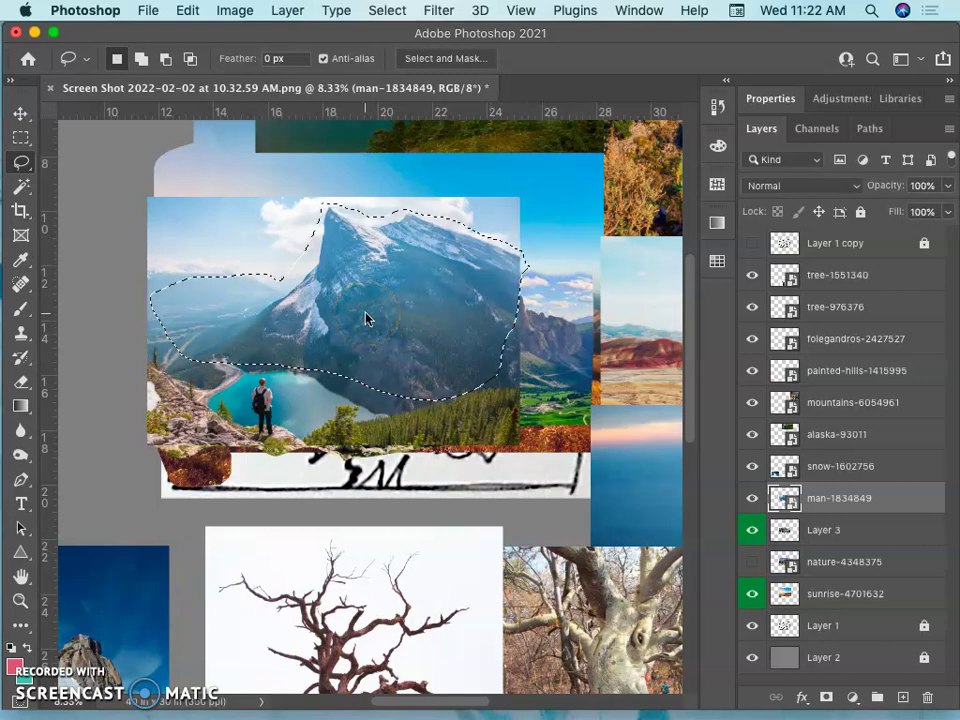
# Copy the selected peak to Layer 4, hide man-1834849, and place Layer 4 below Layer 3
pyautogui.press('super+j')
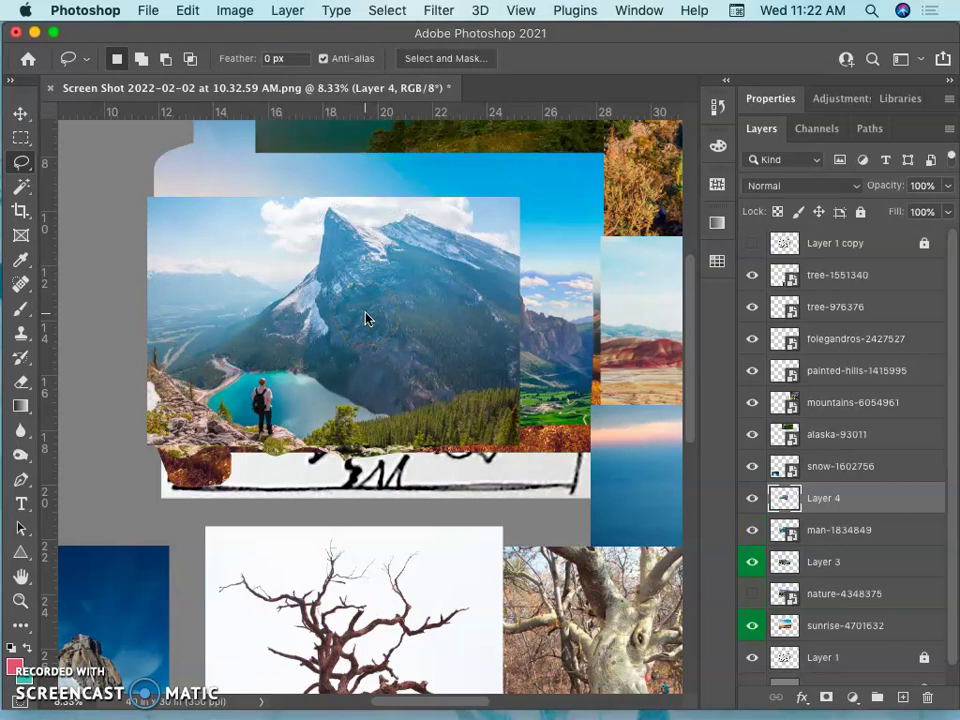
pyautogui.click(750, 530)
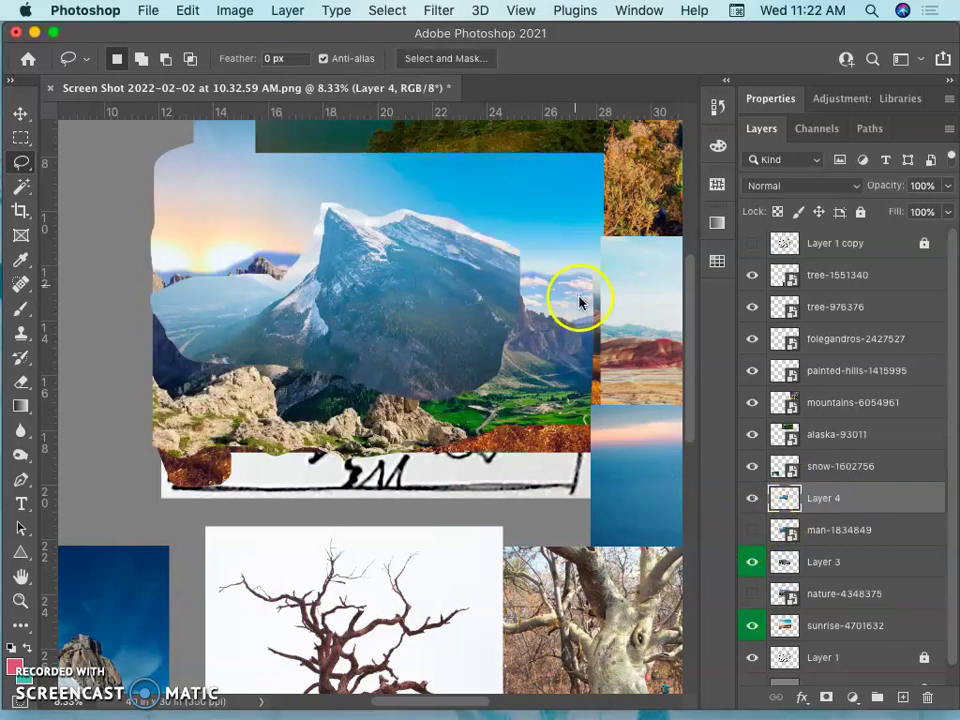
pyautogui.moveTo(825, 498); pyautogui.dragTo(790, 565)
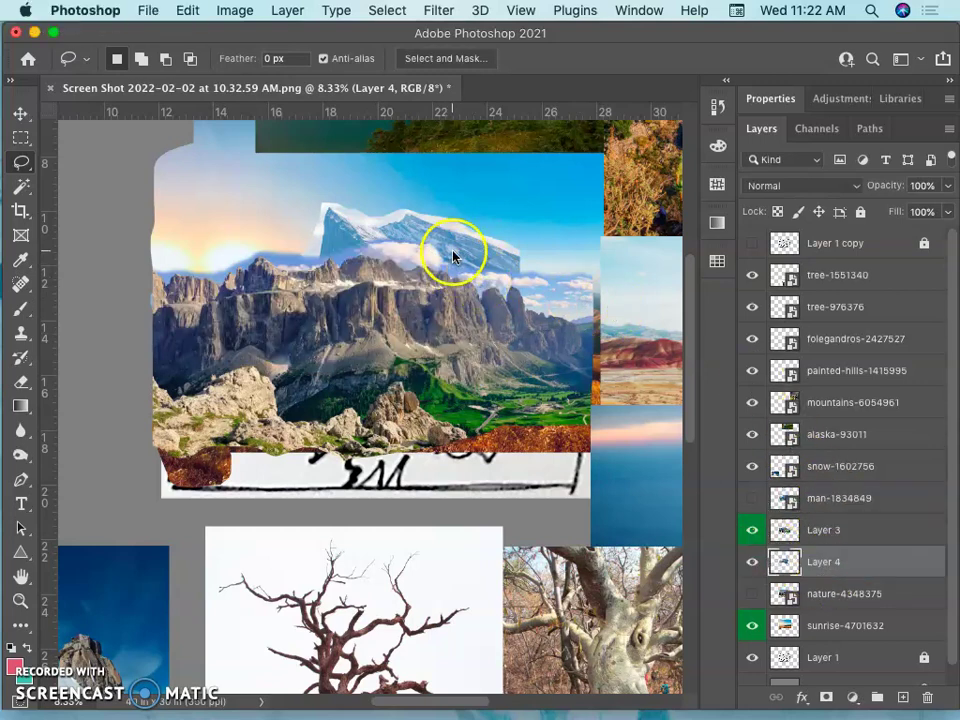
# Raise the peak into the sky, rotate it about 9°, and show the Layer 1 copy sketch
pyautogui.click(21, 113)
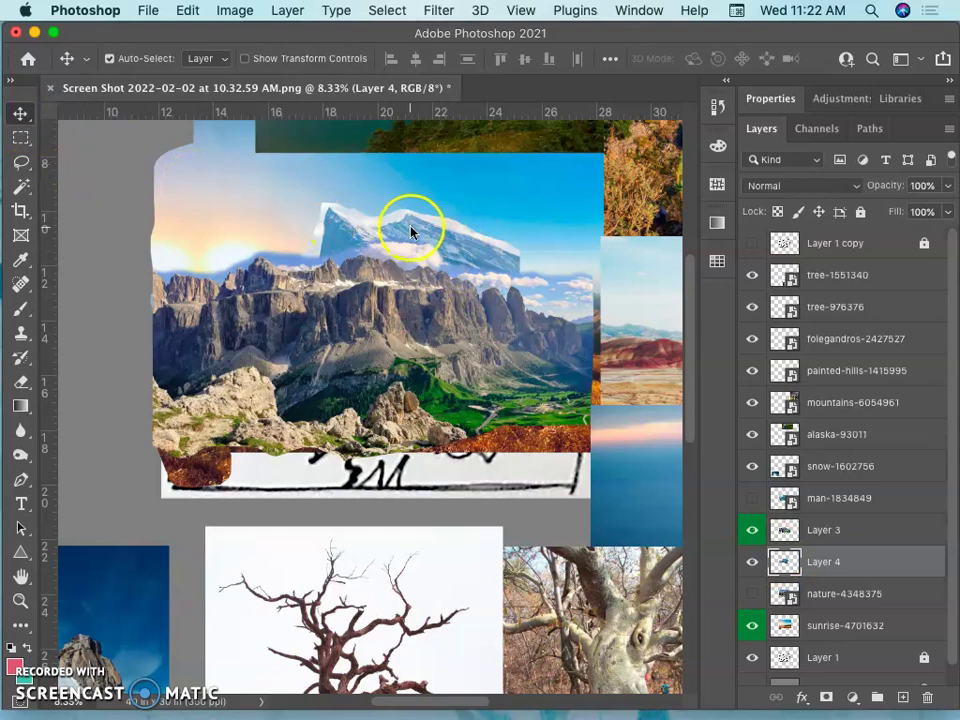
pyautogui.moveTo(410, 232); pyautogui.dragTo(396, 208)
pyautogui.hotkey('ctrl', 't')
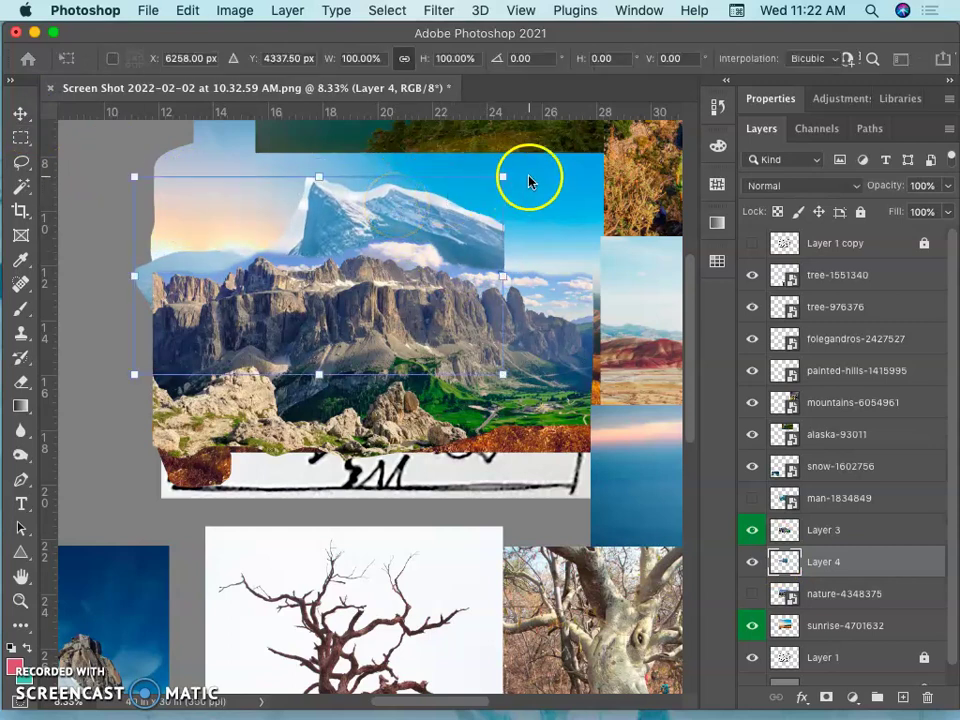
pyautogui.moveTo(530, 181); pyautogui.dragTo(524, 221)
pyautogui.moveTo(420, 213); pyautogui.dragTo(395, 224)
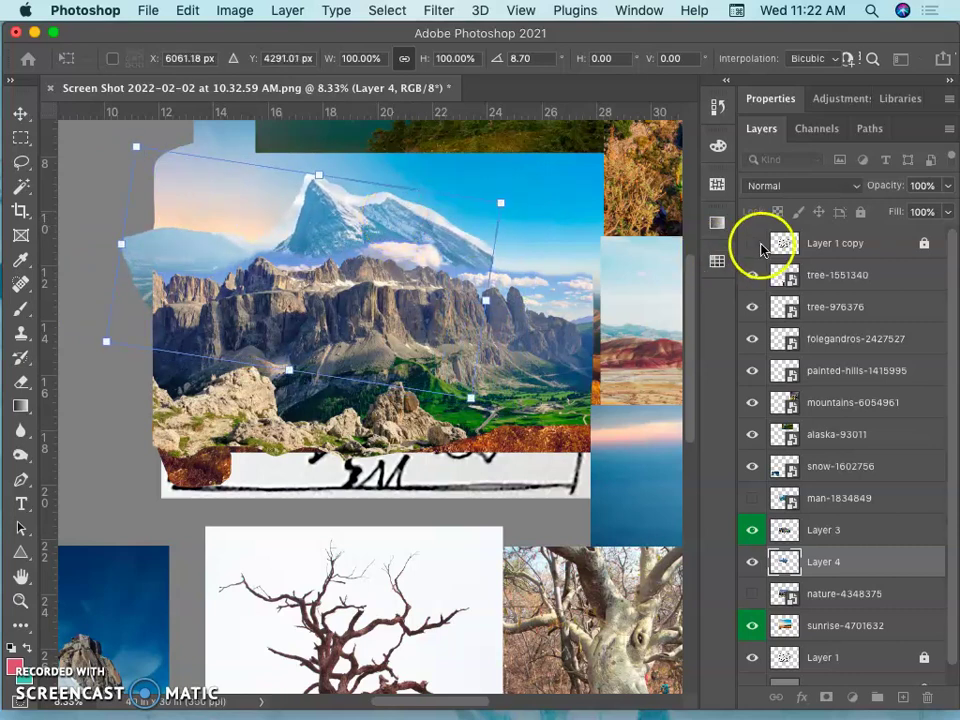
pyautogui.click(752, 244)
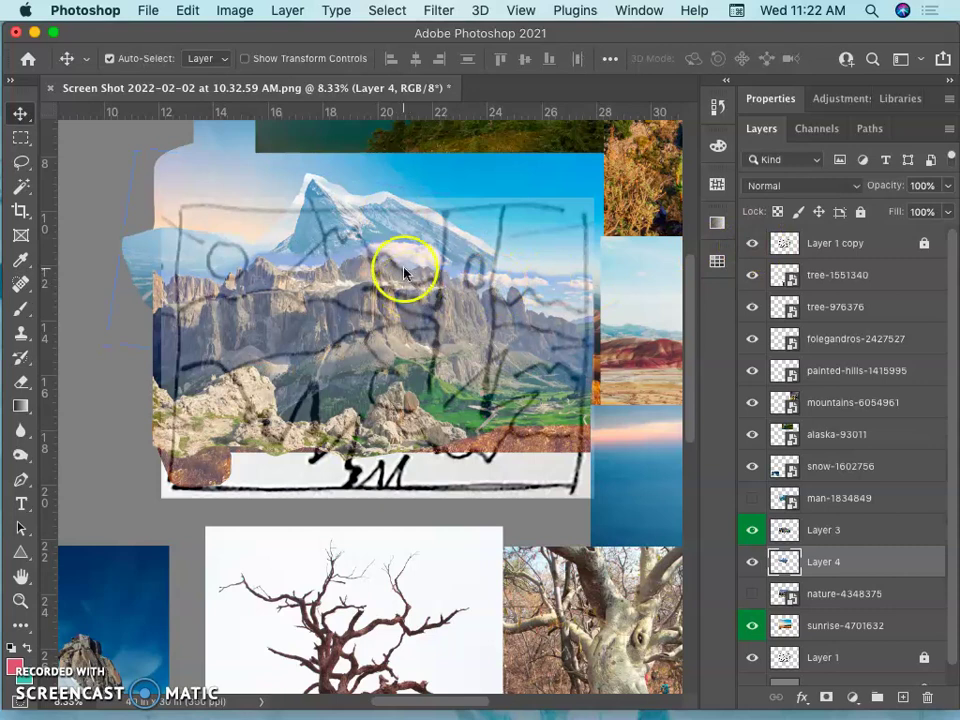
# Nudge the peak cutout down-right and add guides at the sketch's top, left, bottom and right edges
pyautogui.moveTo(392, 221); pyautogui.dragTo(412, 276)
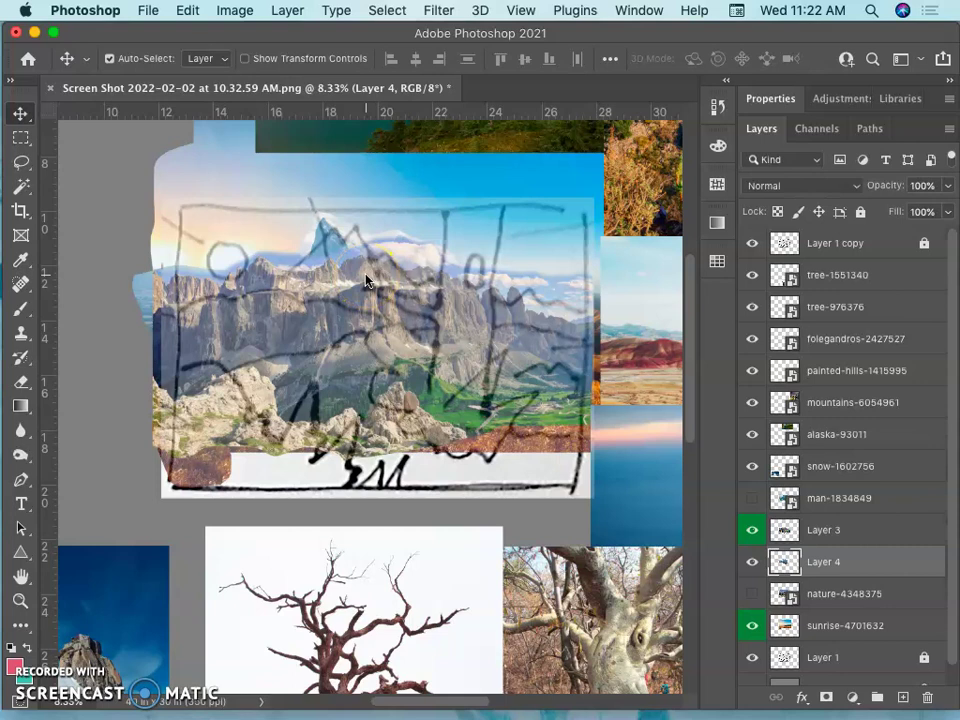
pyautogui.click(396, 274)
pyautogui.moveTo(440, 120); pyautogui.dragTo(435, 184)
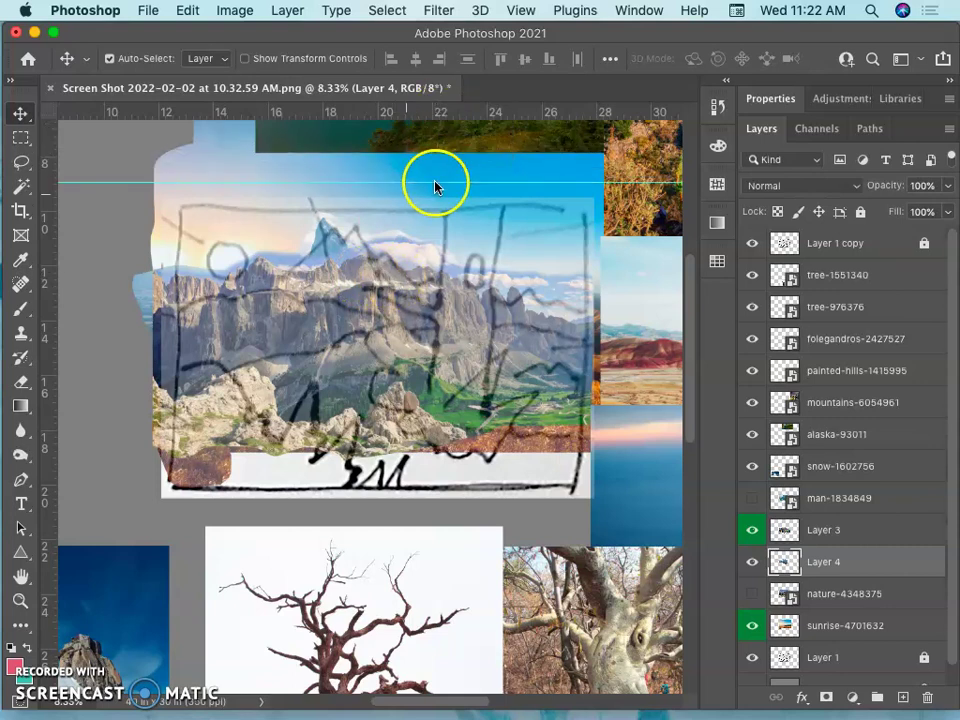
pyautogui.moveTo(50, 275); pyautogui.dragTo(167, 279)
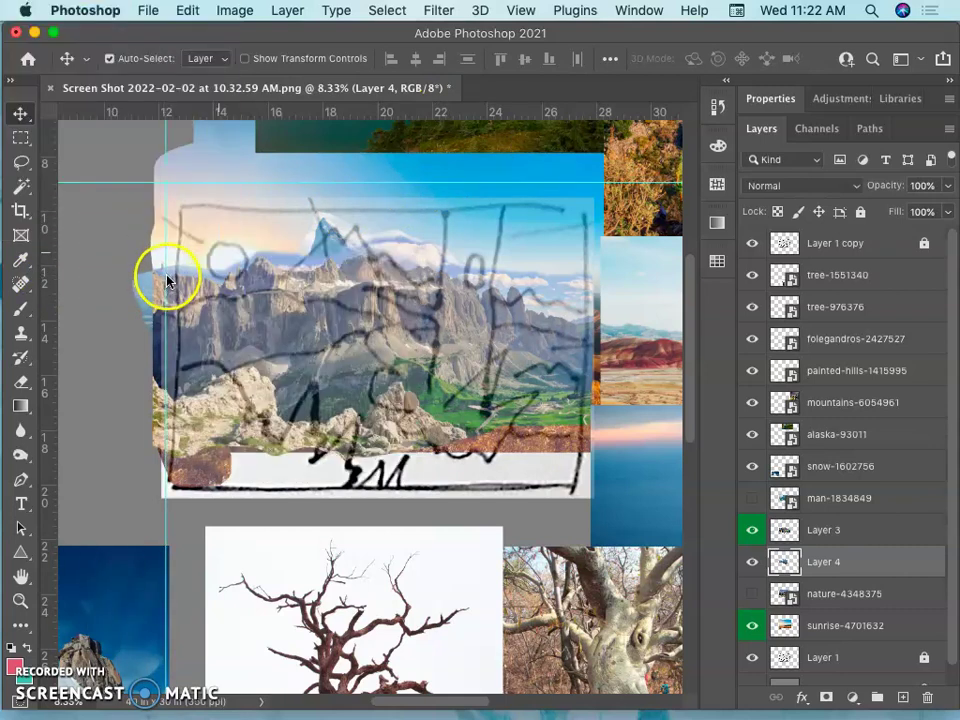
pyautogui.moveTo(287, 121); pyautogui.dragTo(332, 497)
pyautogui.moveTo(58, 405); pyautogui.dragTo(596, 444)
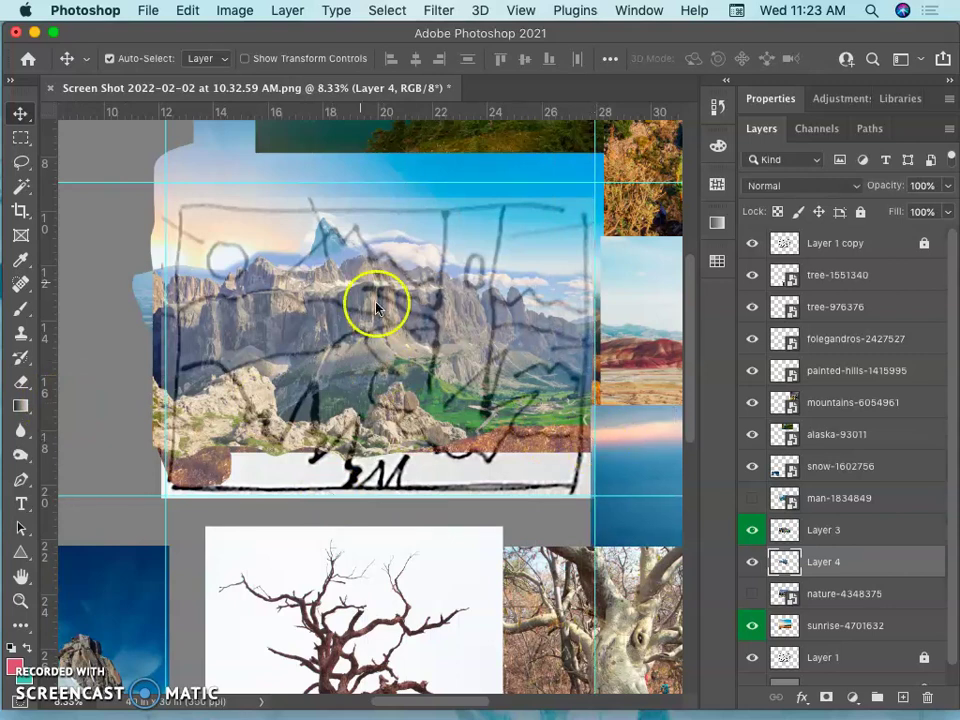
pyautogui.moveTo(352, 308); pyautogui.dragTo(358, 320)
# Hide the Layer 1 copy sketch and zoom in on the snowy peak
pyautogui.click(866, 504)
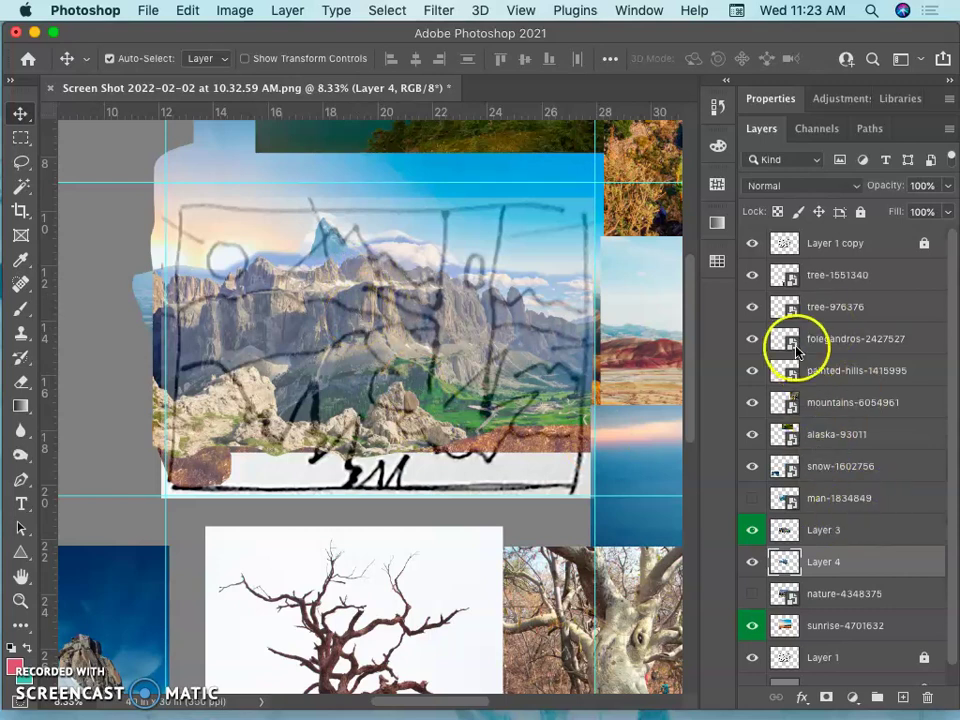
pyautogui.click(752, 243)
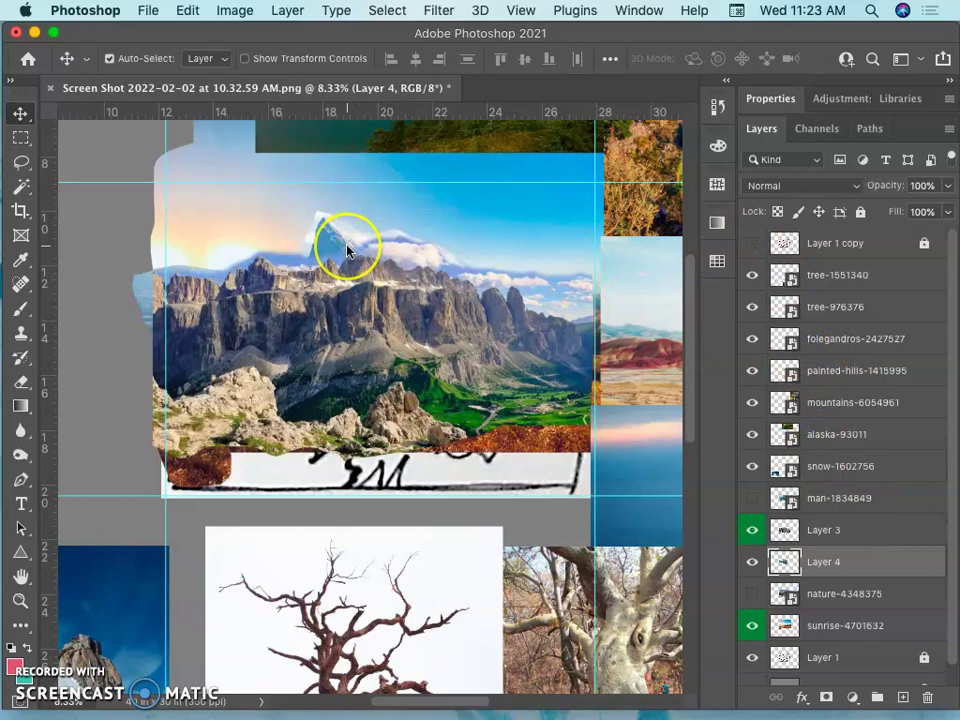
pyautogui.press('super+equal')
pyautogui.press('super+equal')
pyautogui.press('super+equal')
pyautogui.press('super+equal')
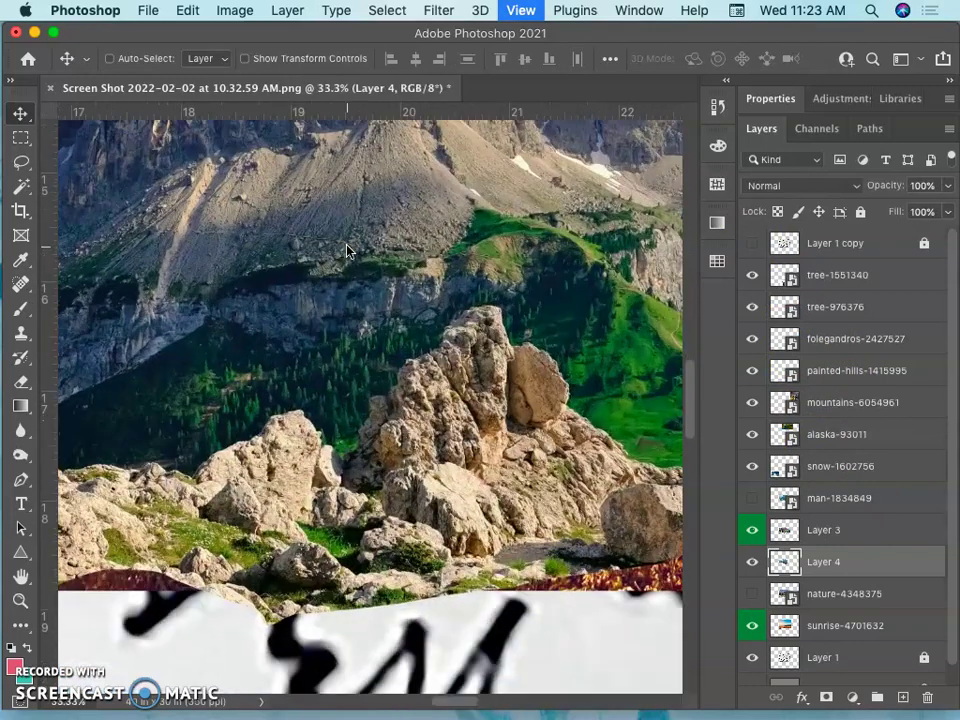
pyautogui.scroll(-8, 348, 250)
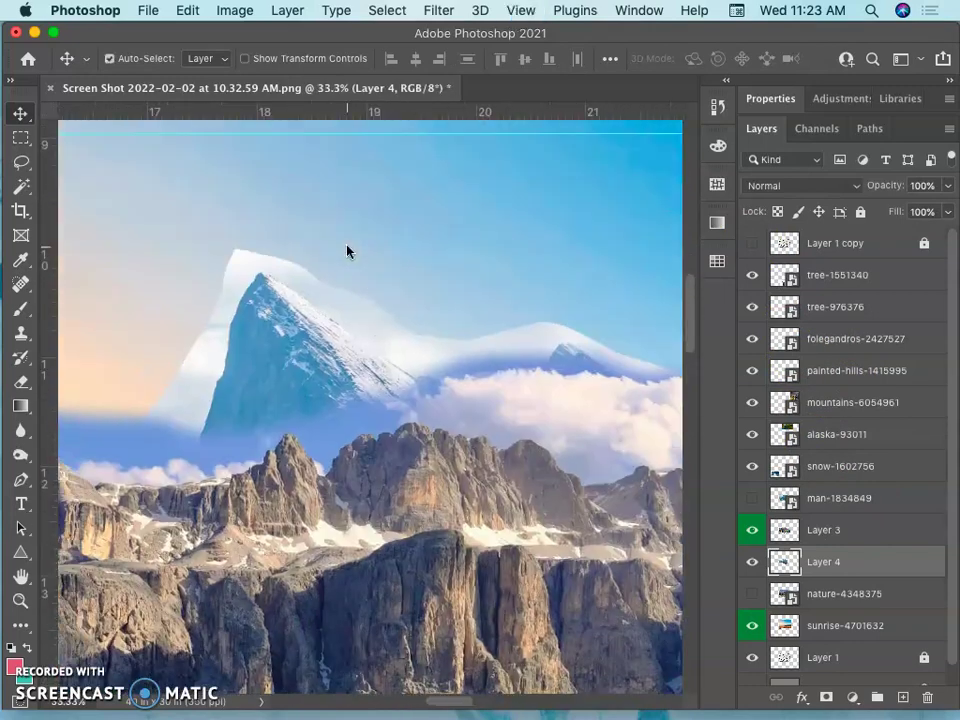
# Hide Layer 3 and erase the white haze left of the peak top and the glow's hard edge
pyautogui.click(752, 530)
pyautogui.hscroll(-4, 308, 525)
pyautogui.scroll(-1, 308, 525)
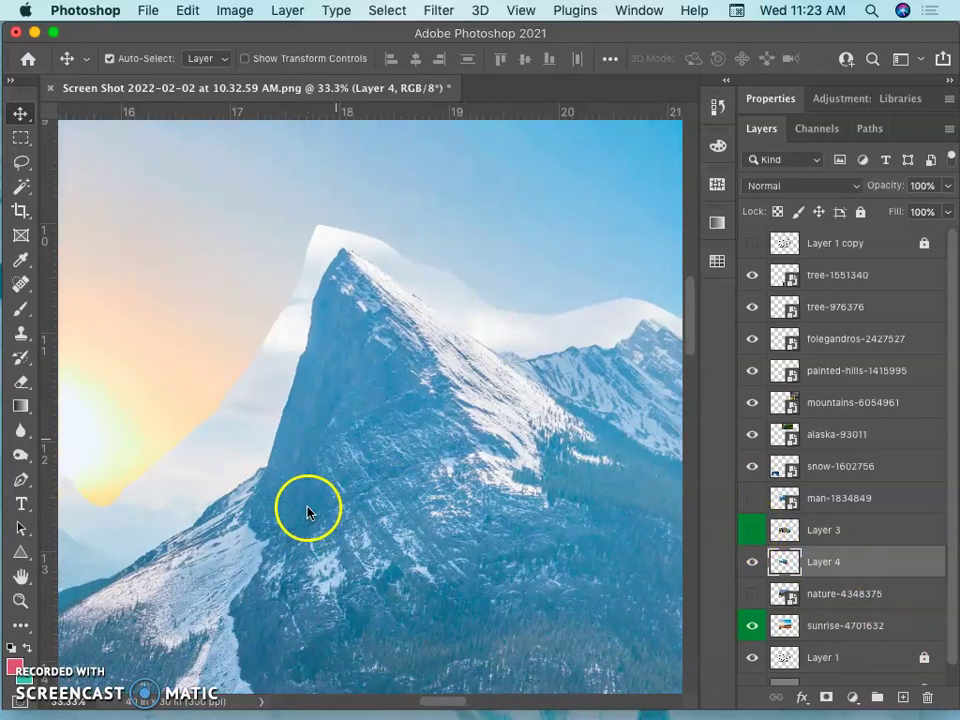
pyautogui.click(21, 383)
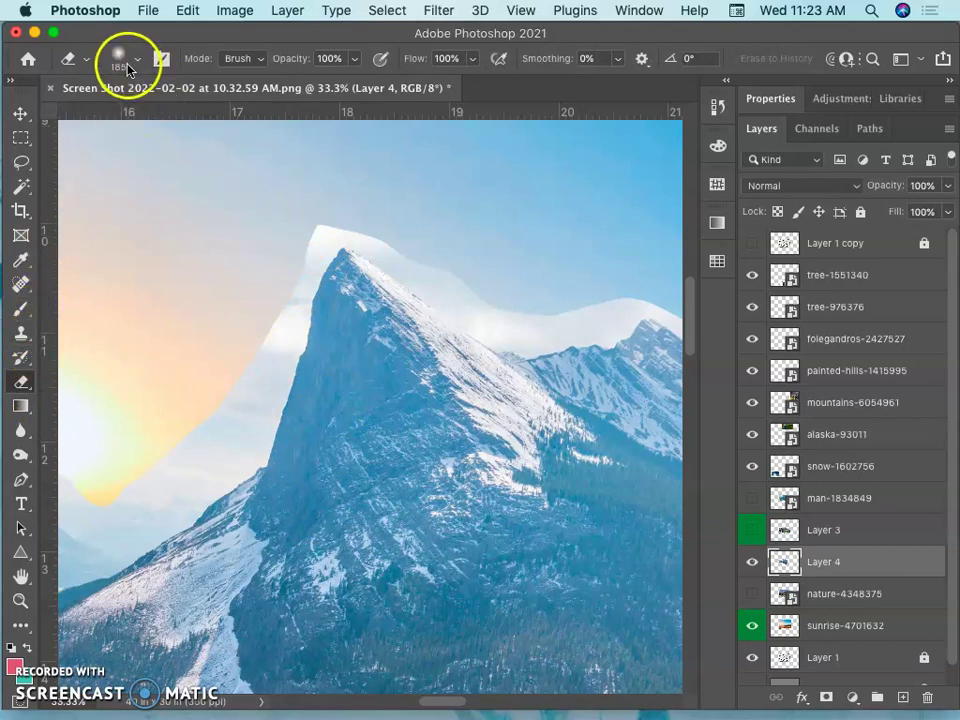
pyautogui.moveTo(310, 215)
pyautogui.mouseDown()
pyautogui.moveTo(279, 282)
pyautogui.moveTo(316, 207)
pyautogui.moveTo(265, 300)
pyautogui.mouseUp()
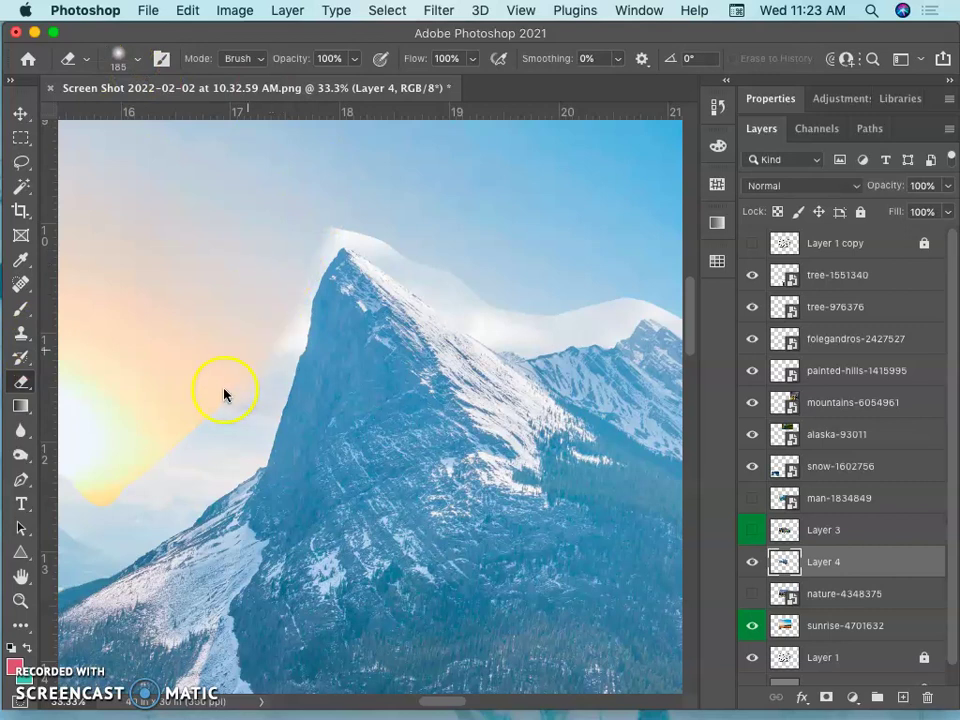
pyautogui.moveTo(224, 395)
pyautogui.mouseDown()
pyautogui.moveTo(178, 455)
pyautogui.moveTo(188, 441)
pyautogui.moveTo(114, 496)
pyautogui.mouseUp()
pyautogui.hscroll(-5, 224, 400)
pyautogui.scroll(-3, 224, 400)
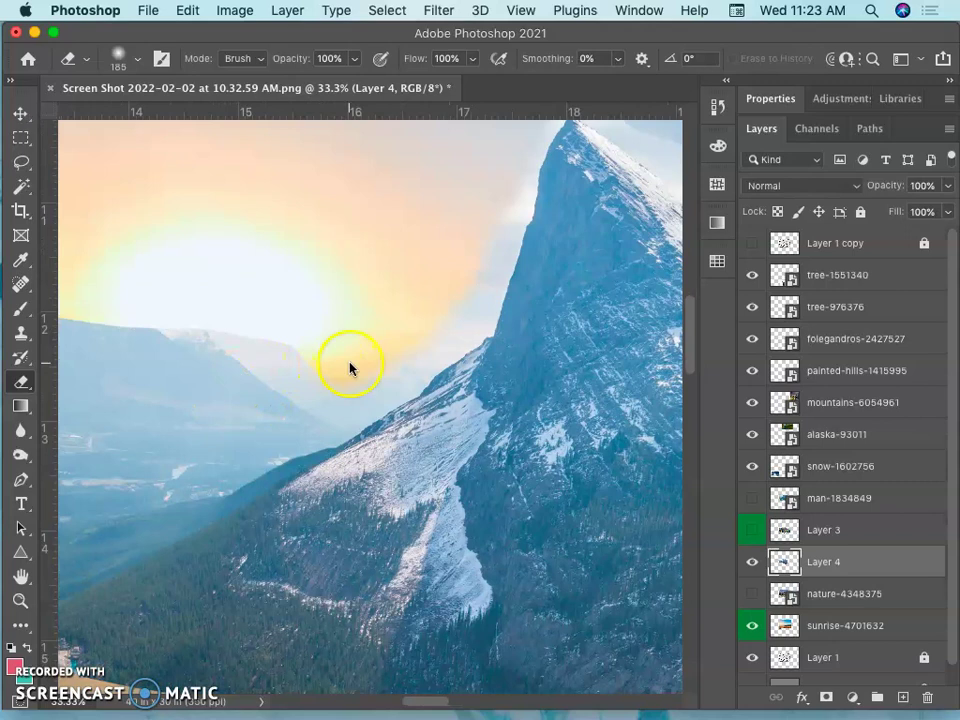
# Erase the remaining haze just above the peak and along the ridge to its right
pyautogui.hscroll(-5, 122, 328)
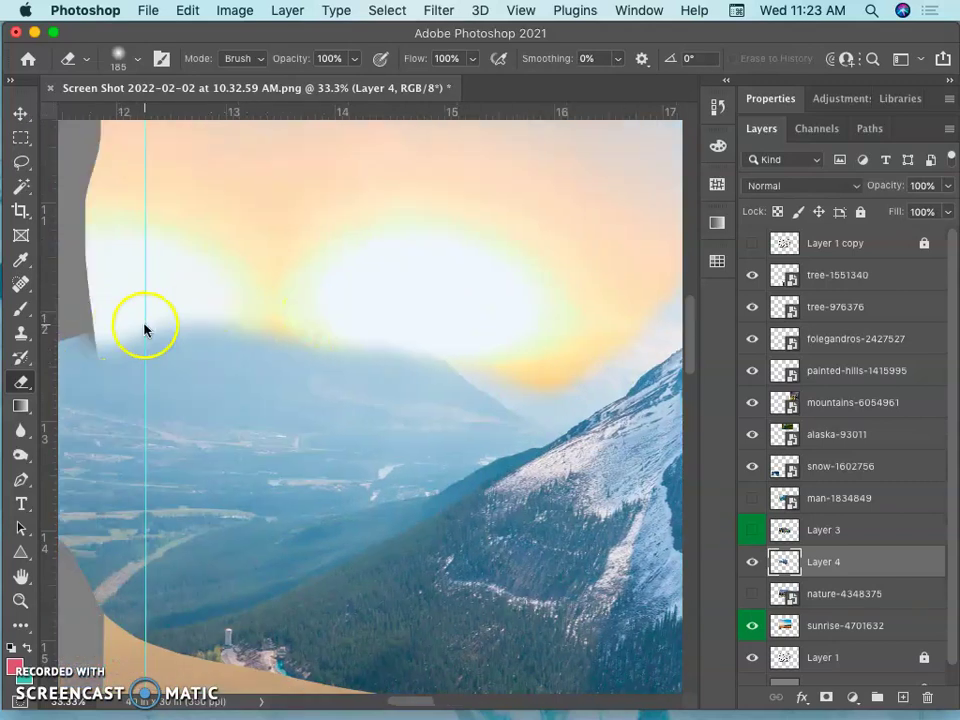
pyautogui.hscroll(10, 146, 326)
pyautogui.scroll(4, 146, 326)
pyautogui.moveTo(261, 259)
pyautogui.mouseDown()
pyautogui.moveTo(328, 274)
pyautogui.moveTo(293, 265)
pyautogui.mouseUp()
pyautogui.moveTo(355, 290)
pyautogui.mouseDown()
pyautogui.moveTo(439, 359)
pyautogui.moveTo(524, 352)
pyautogui.mouseUp()
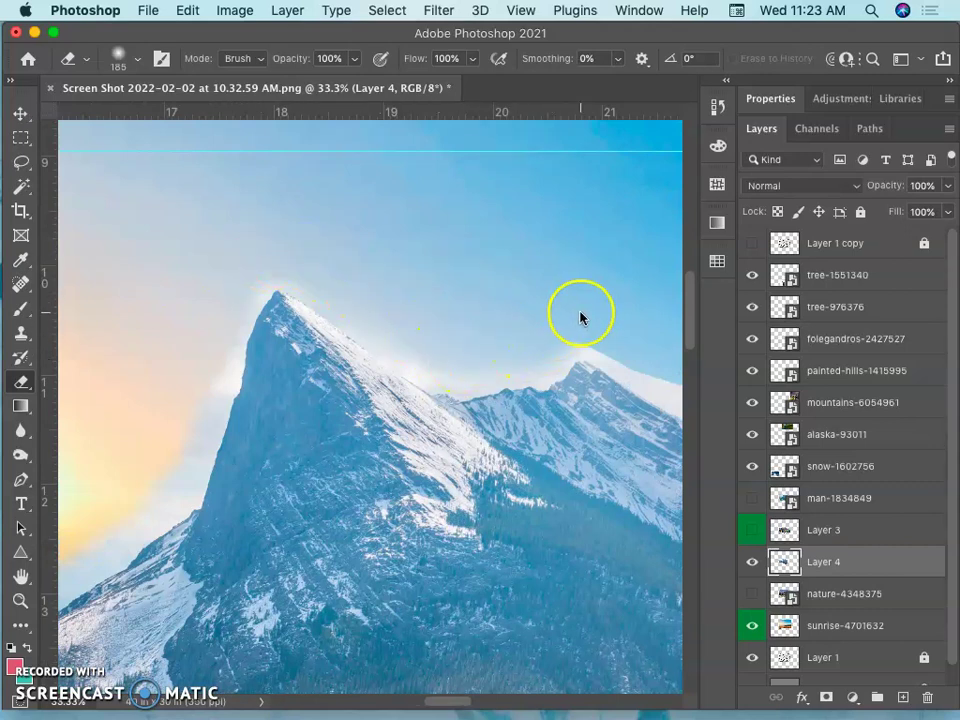
pyautogui.hscroll(6, 570, 326)
pyautogui.moveTo(530, 410)
pyautogui.mouseDown()
pyautogui.moveTo(343, 336)
pyautogui.moveTo(299, 335)
pyautogui.mouseUp()
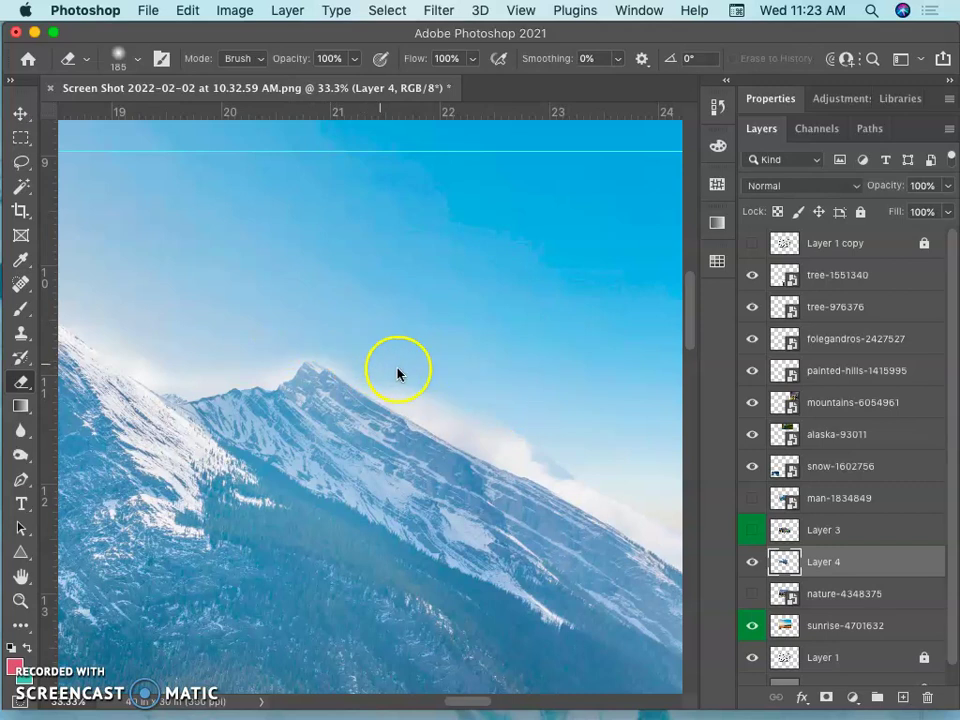
pyautogui.hscroll(3, 531, 430)
pyautogui.scroll(-2, 531, 430)
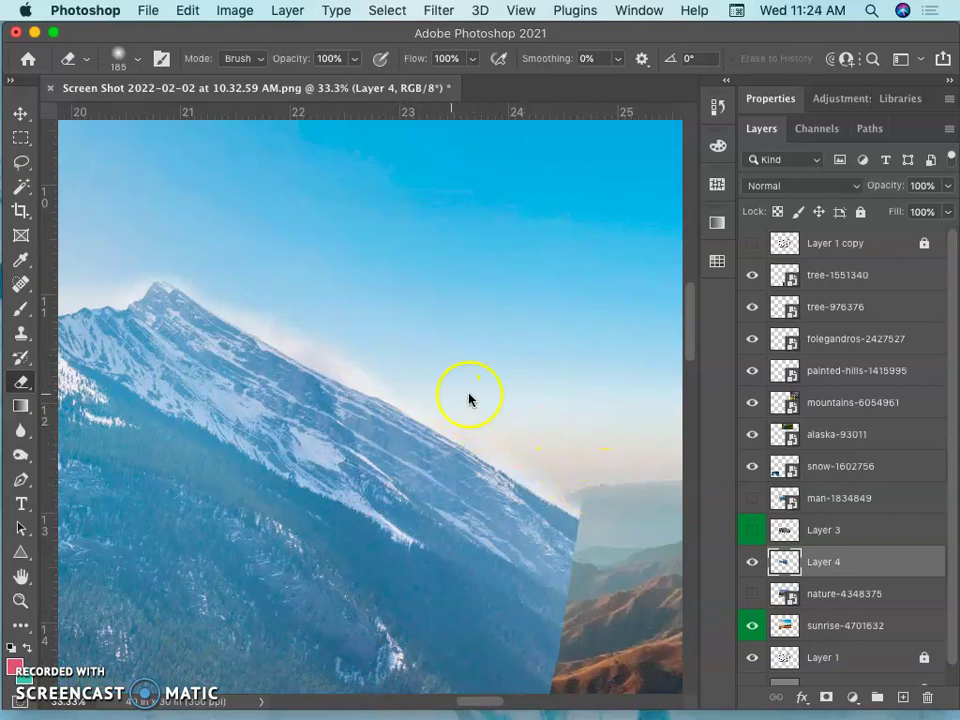
# Show Layer 3's Dolomites again and make it the active layer
pyautogui.click(752, 530)
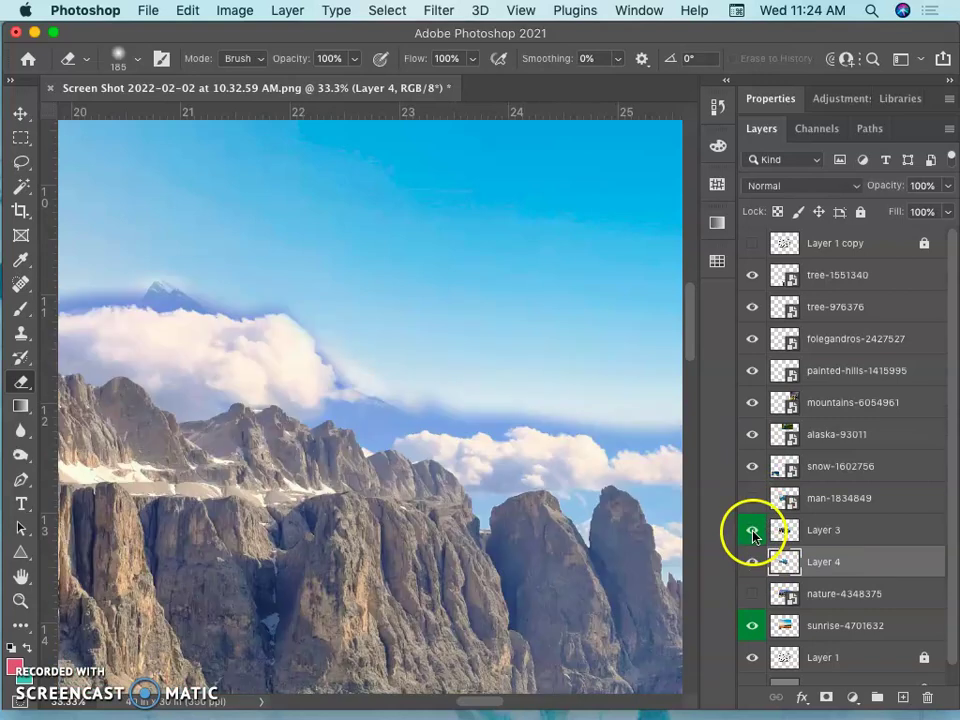
pyautogui.hscroll(-4, 429, 446)
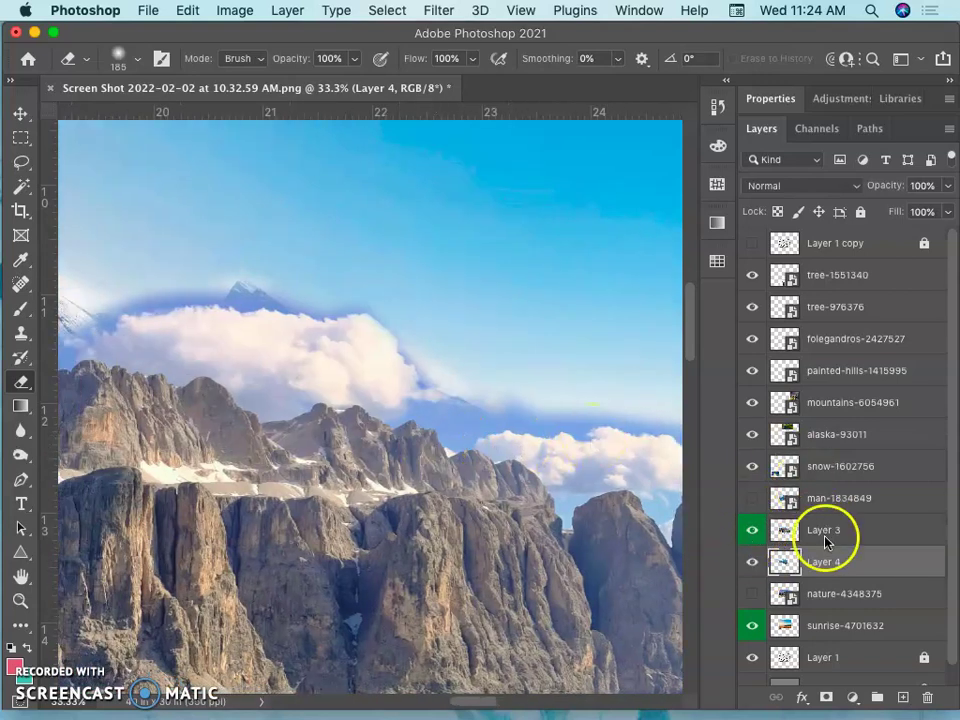
pyautogui.click(826, 535)
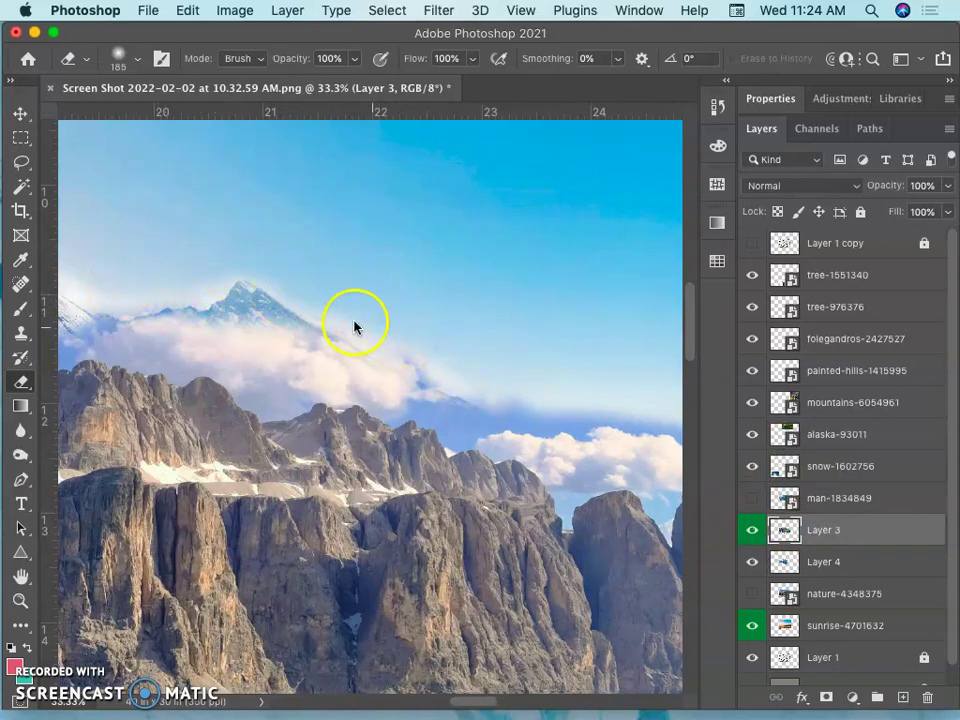
# Erase the cloud and blue haze along the ridge, plus the pale haze left of it
pyautogui.moveTo(355, 327); pyautogui.dragTo(441, 362)
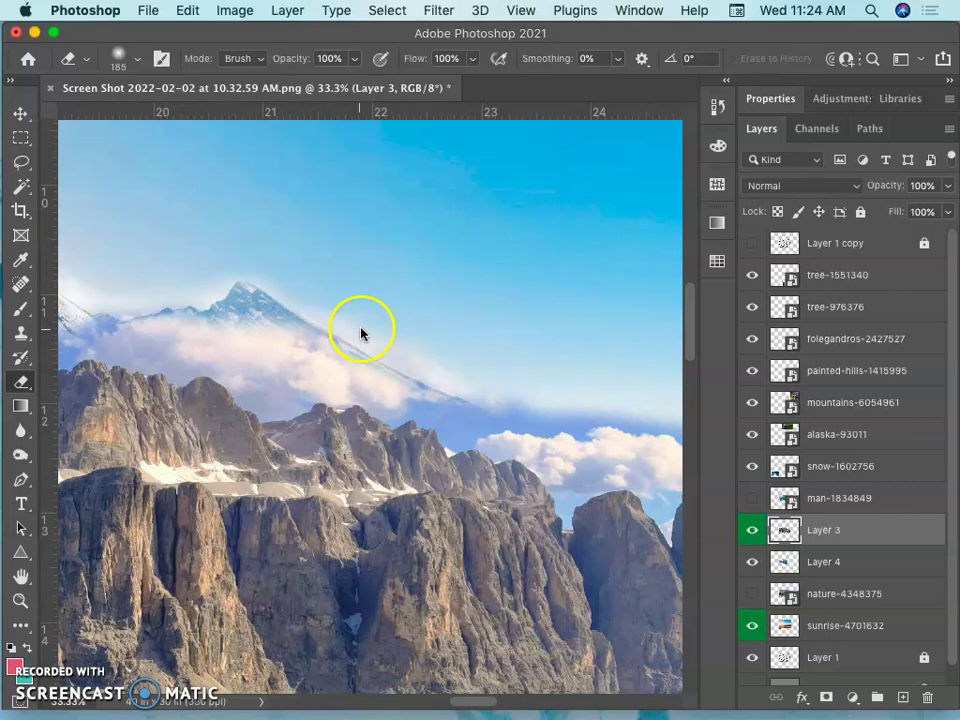
pyautogui.moveTo(361, 333)
pyautogui.mouseDown()
pyautogui.moveTo(325, 323)
pyautogui.moveTo(322, 312)
pyautogui.moveTo(468, 352)
pyautogui.moveTo(455, 378)
pyautogui.moveTo(462, 358)
pyautogui.moveTo(489, 386)
pyautogui.moveTo(541, 388)
pyautogui.moveTo(475, 406)
pyautogui.mouseUp()
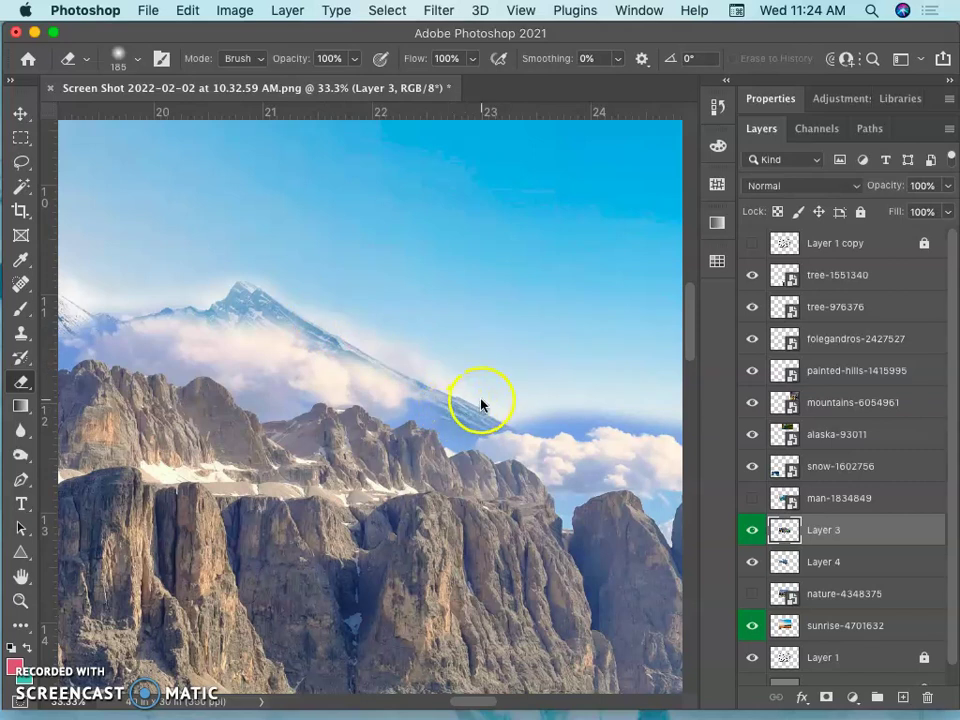
pyautogui.scroll(-2, 481, 404)
pyautogui.hscroll(4, 481, 404)
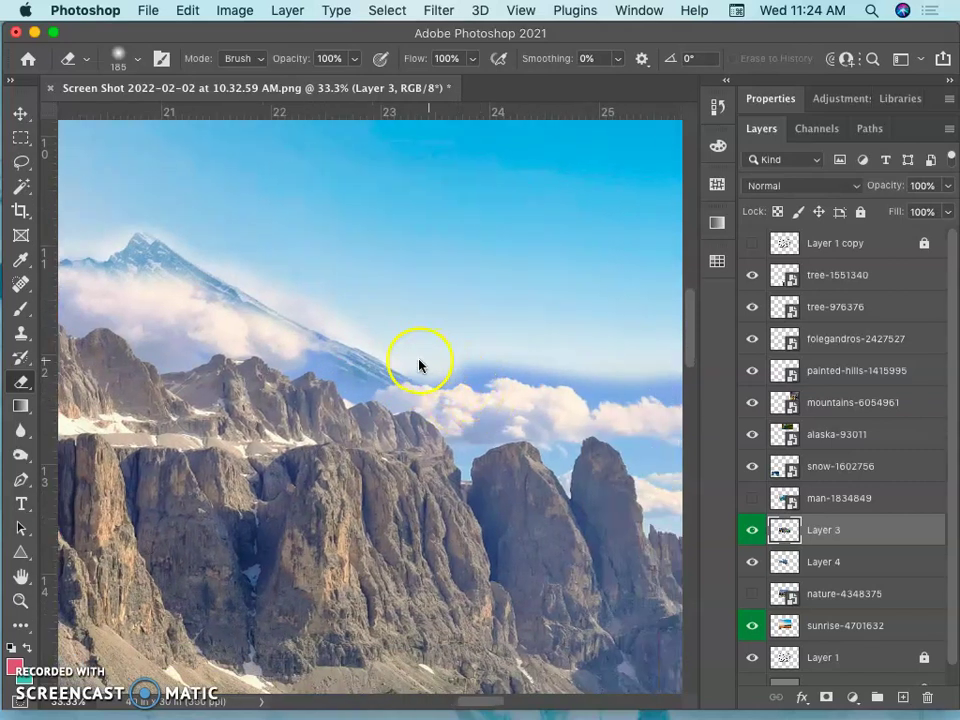
pyautogui.moveTo(419, 364)
pyautogui.mouseDown()
pyautogui.moveTo(386, 354)
pyautogui.moveTo(344, 362)
pyautogui.moveTo(361, 349)
pyautogui.moveTo(351, 322)
pyautogui.moveTo(306, 311)
pyautogui.moveTo(434, 343)
pyautogui.mouseUp()
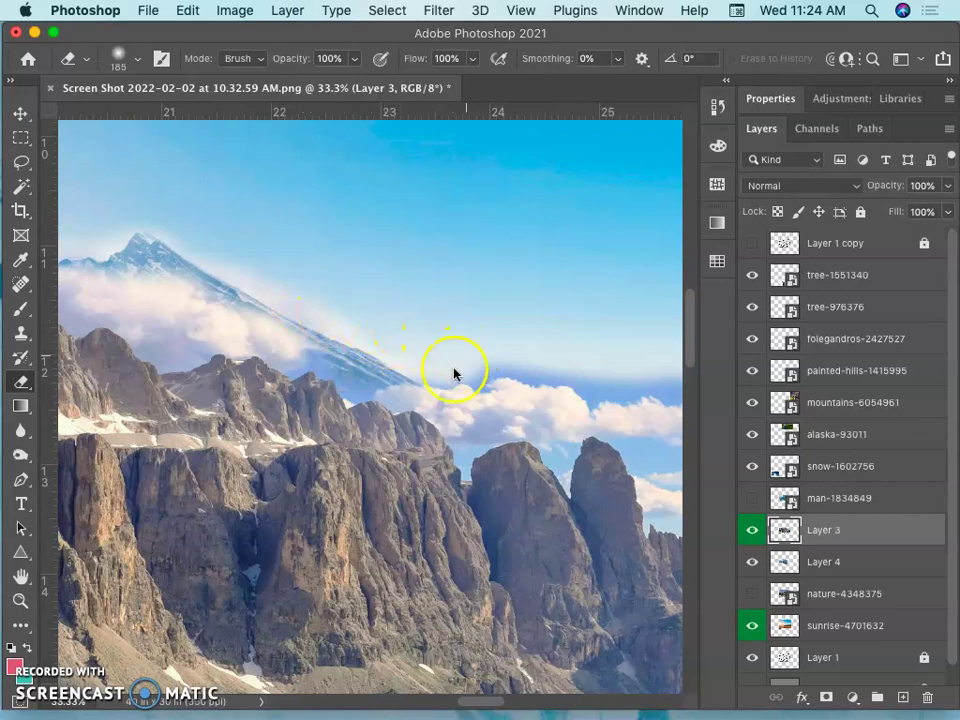
pyautogui.hscroll(-10, 509, 350)
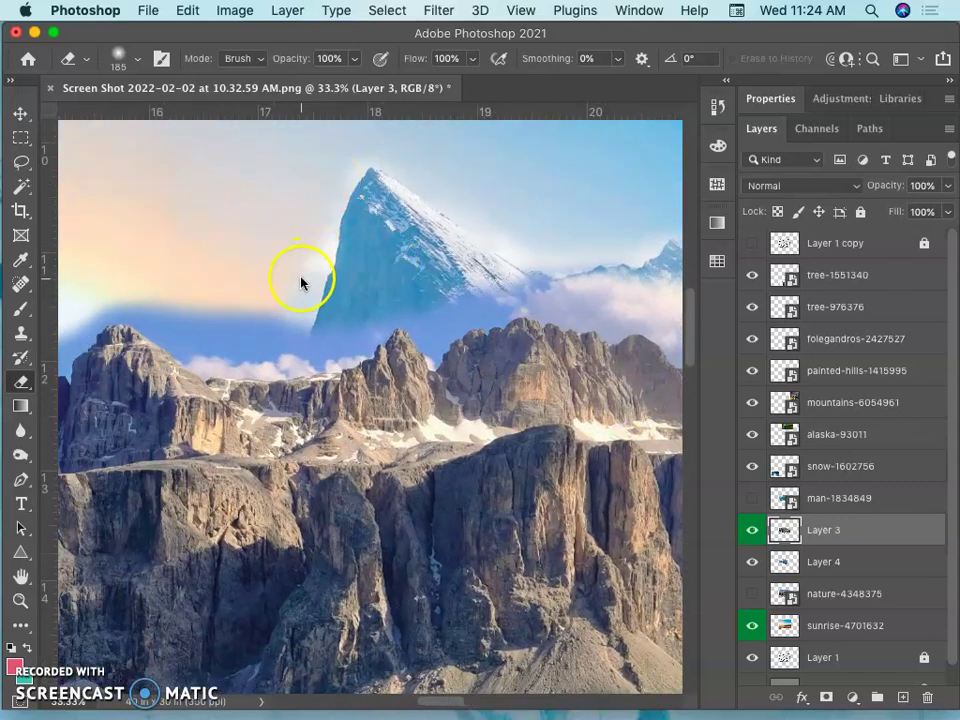
pyautogui.moveTo(306, 281)
pyautogui.mouseDown()
pyautogui.moveTo(280, 319)
pyautogui.moveTo(330, 317)
pyautogui.moveTo(324, 328)
pyautogui.moveTo(352, 319)
pyautogui.moveTo(386, 307)
pyautogui.mouseUp()
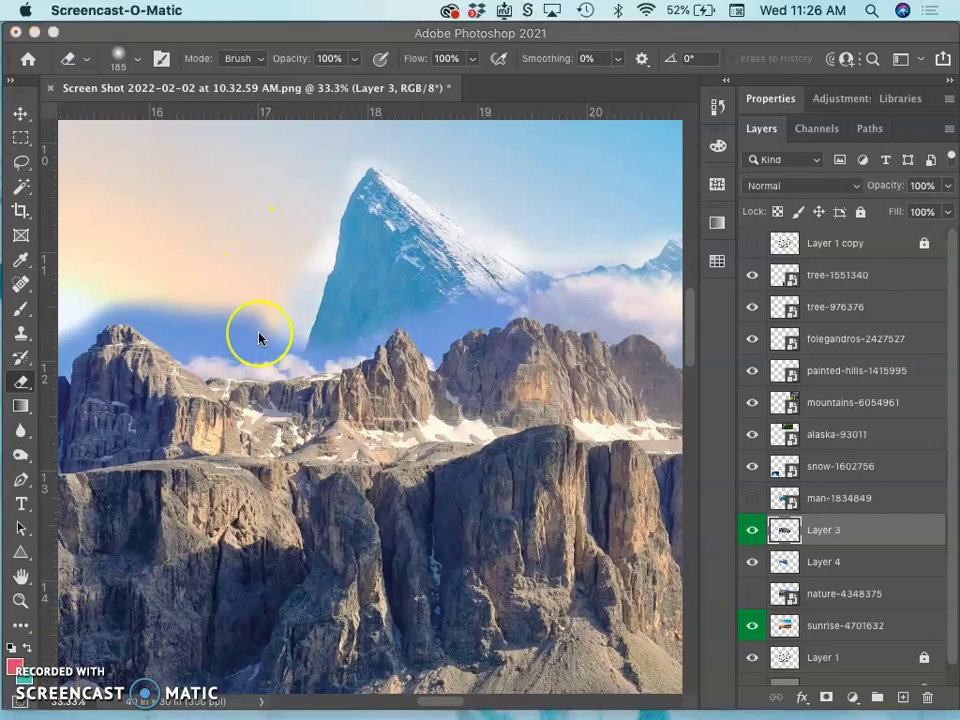
# Soften the blue band's hard edge left of the peak, undoing one overreaching stroke
pyautogui.click(26, 384)
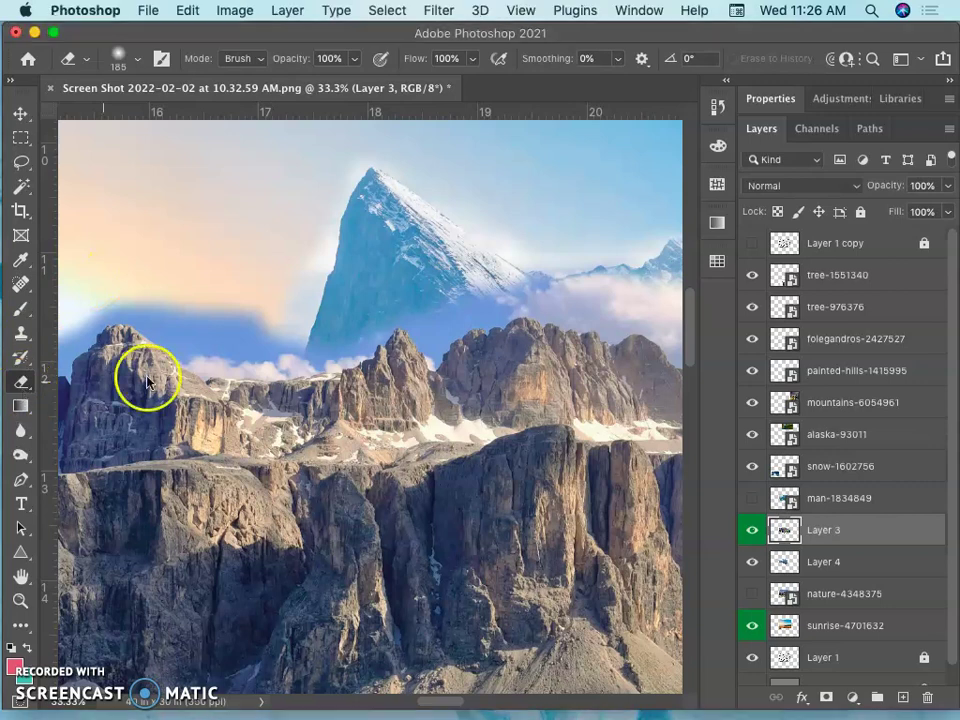
pyautogui.click(751, 531)
pyautogui.click(751, 531)
pyautogui.moveTo(295, 278)
pyautogui.mouseDown()
pyautogui.moveTo(279, 300)
pyautogui.moveTo(222, 316)
pyautogui.mouseUp()
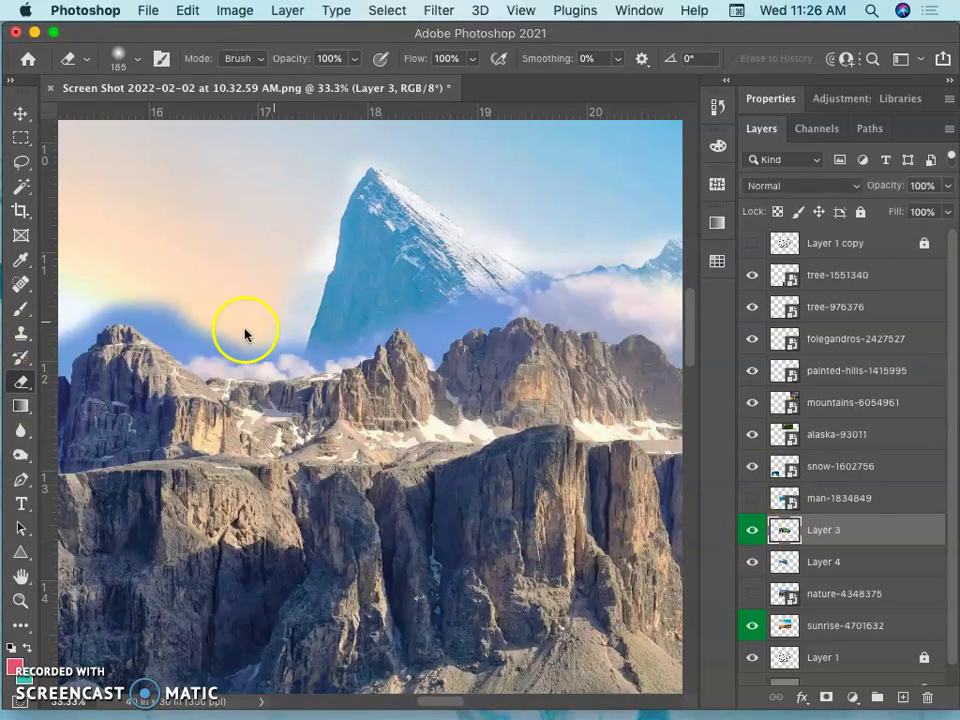
pyautogui.moveTo(280, 326)
pyautogui.mouseDown()
pyautogui.moveTo(224, 324)
pyautogui.moveTo(105, 289)
pyautogui.moveTo(186, 303)
pyautogui.moveTo(185, 318)
pyautogui.moveTo(122, 376)
pyautogui.moveTo(167, 452)
pyautogui.moveTo(144, 401)
pyautogui.mouseUp()
pyautogui.press('super+z')
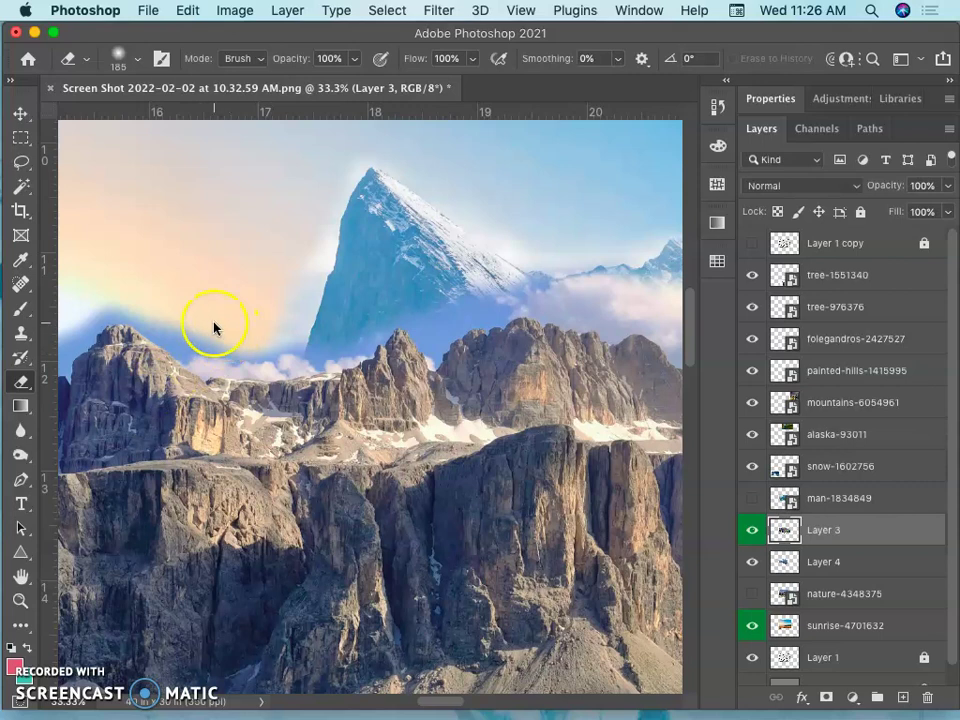
# Lighten the blue band further along the left side above the rocks
pyautogui.moveTo(214, 326); pyautogui.dragTo(188, 317)
pyautogui.hscroll(-5, 265, 288)
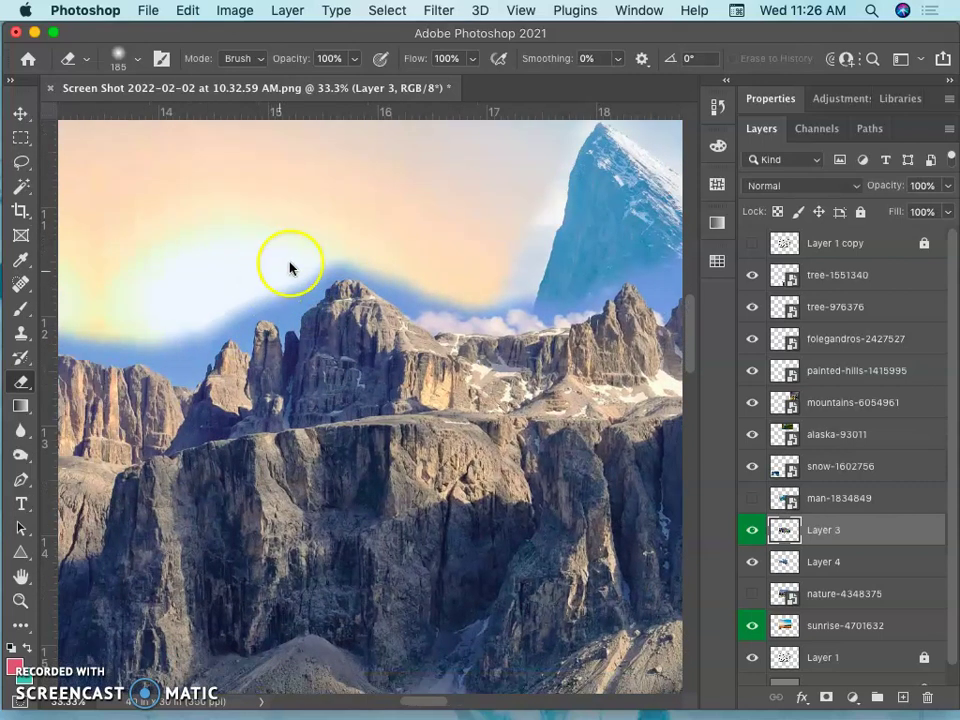
pyautogui.moveTo(218, 302)
pyautogui.mouseDown()
pyautogui.moveTo(190, 322)
pyautogui.moveTo(139, 335)
pyautogui.moveTo(92, 332)
pyautogui.moveTo(84, 322)
pyautogui.moveTo(251, 289)
pyautogui.moveTo(278, 311)
pyautogui.moveTo(230, 312)
pyautogui.moveTo(194, 330)
pyautogui.mouseUp()
pyautogui.hscroll(-5, 90, 325)
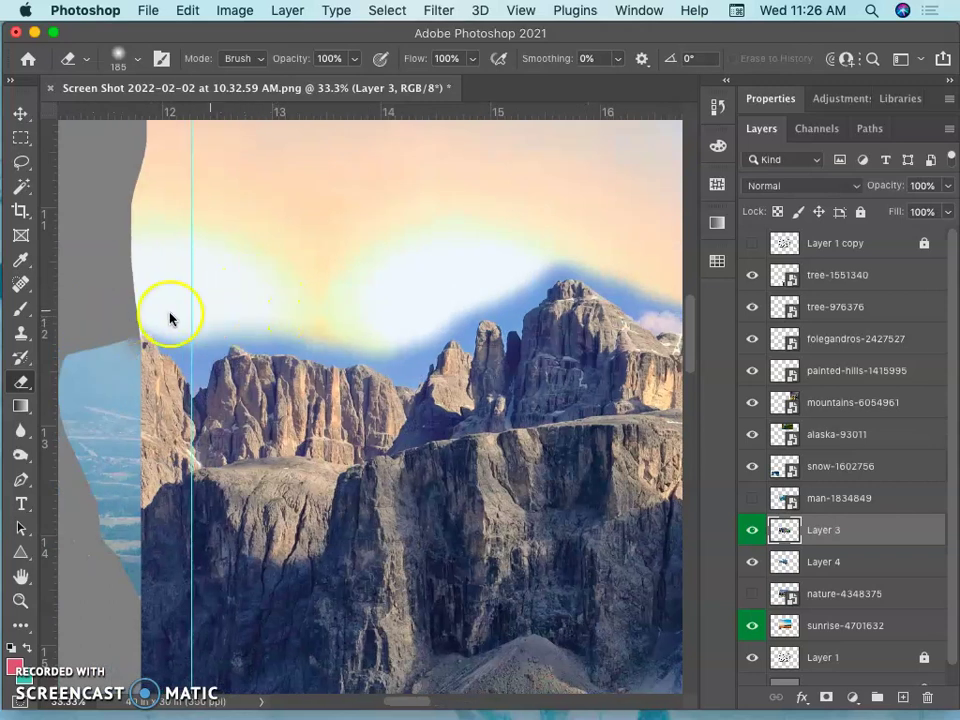
pyautogui.hscroll(5, 169, 317)
pyautogui.moveTo(169, 317); pyautogui.dragTo(263, 311)
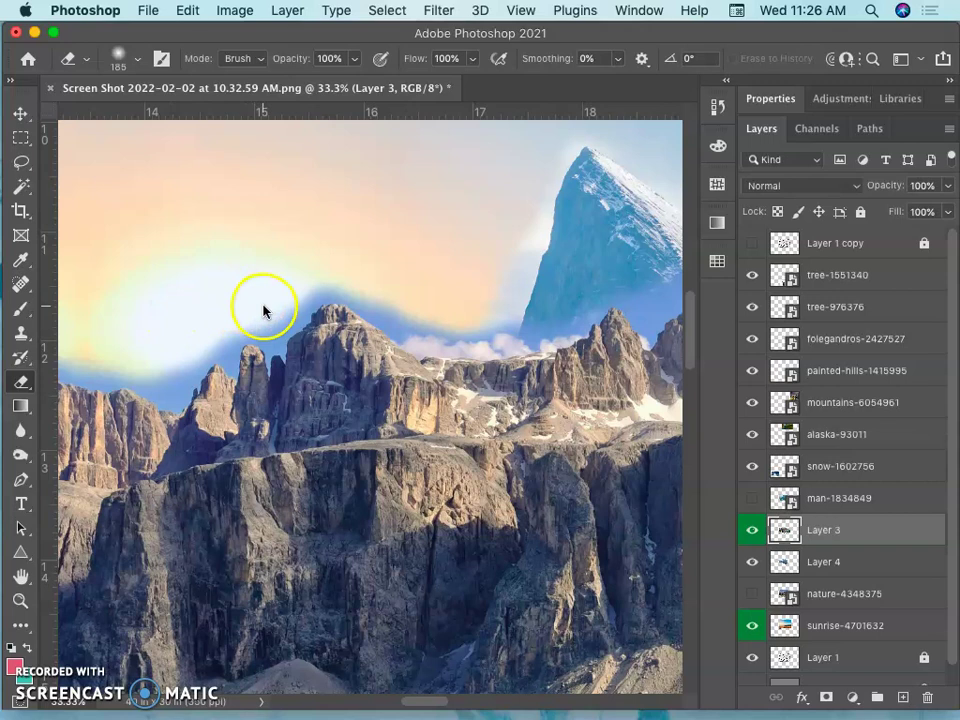
pyautogui.press('super+minus')
pyautogui.press('super+minus')
pyautogui.press('super+minus')
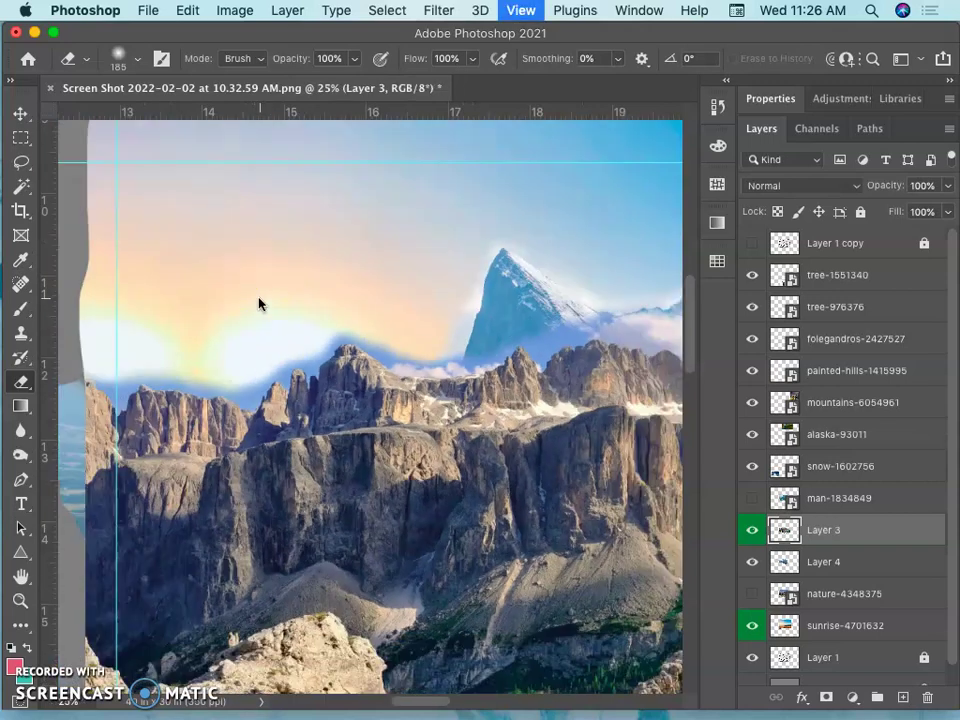
pyautogui.hscroll(5, 258, 303)
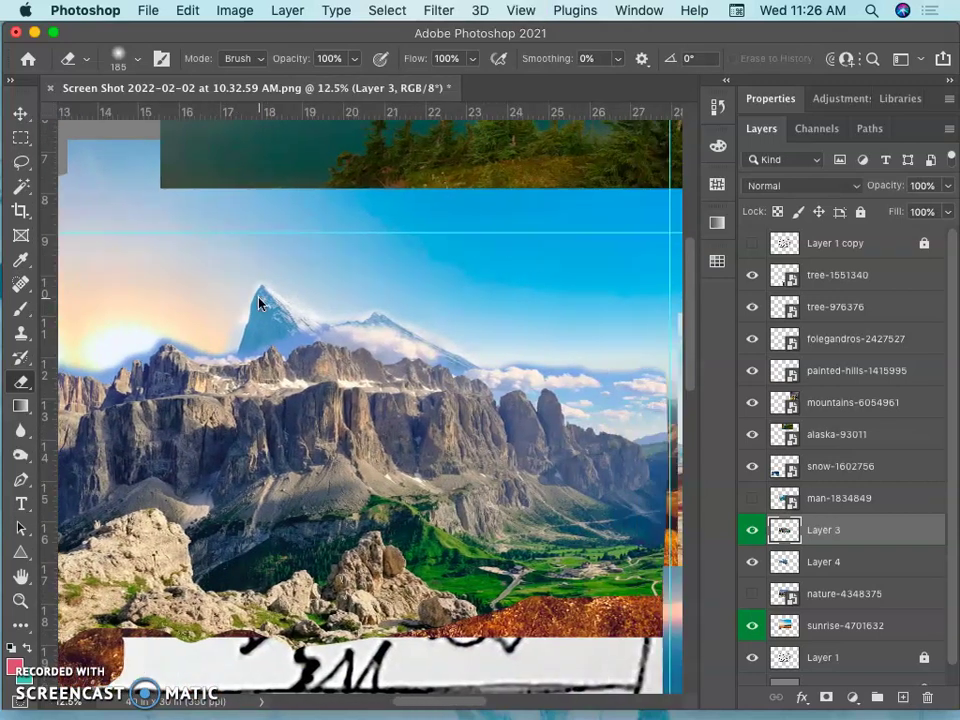
pyautogui.scroll(-5, 258, 303)
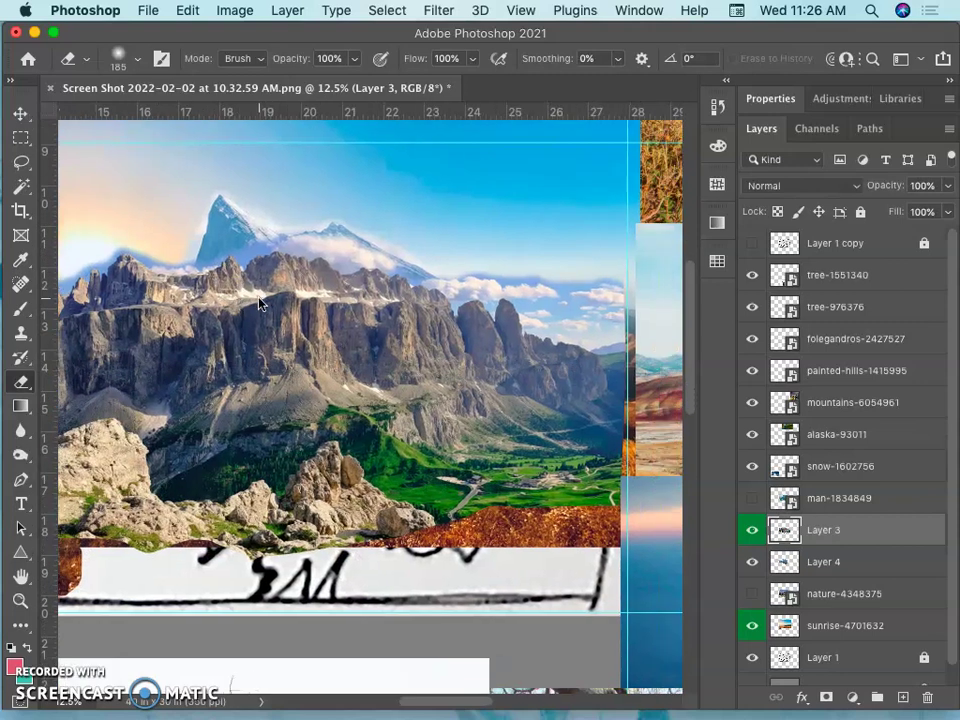
pyautogui.hscroll(3, 258, 303)
pyautogui.scroll(-1, 258, 303)
pyautogui.click(458, 300)
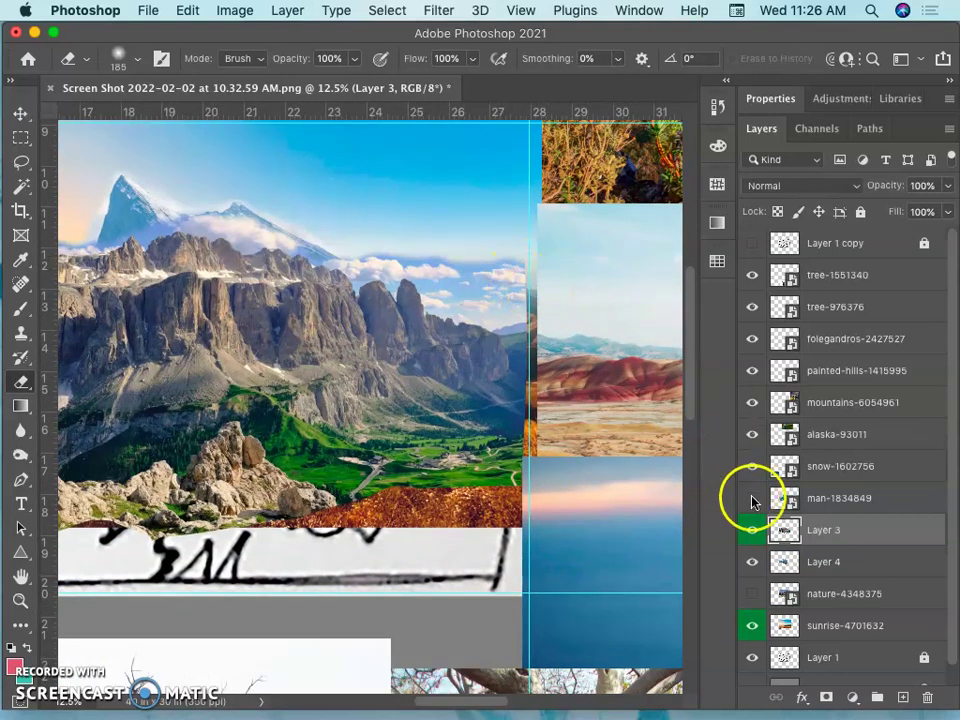
pyautogui.click(751, 533)
pyautogui.click(753, 531)
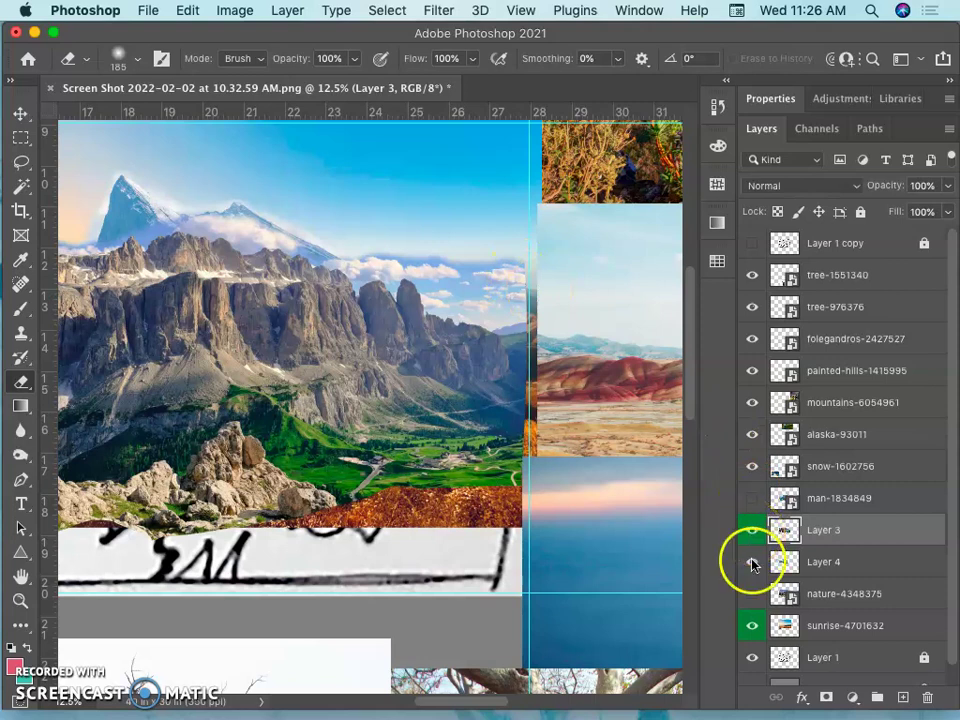
pyautogui.click(753, 531)
pyautogui.click(752, 529)
pyautogui.click(754, 529)
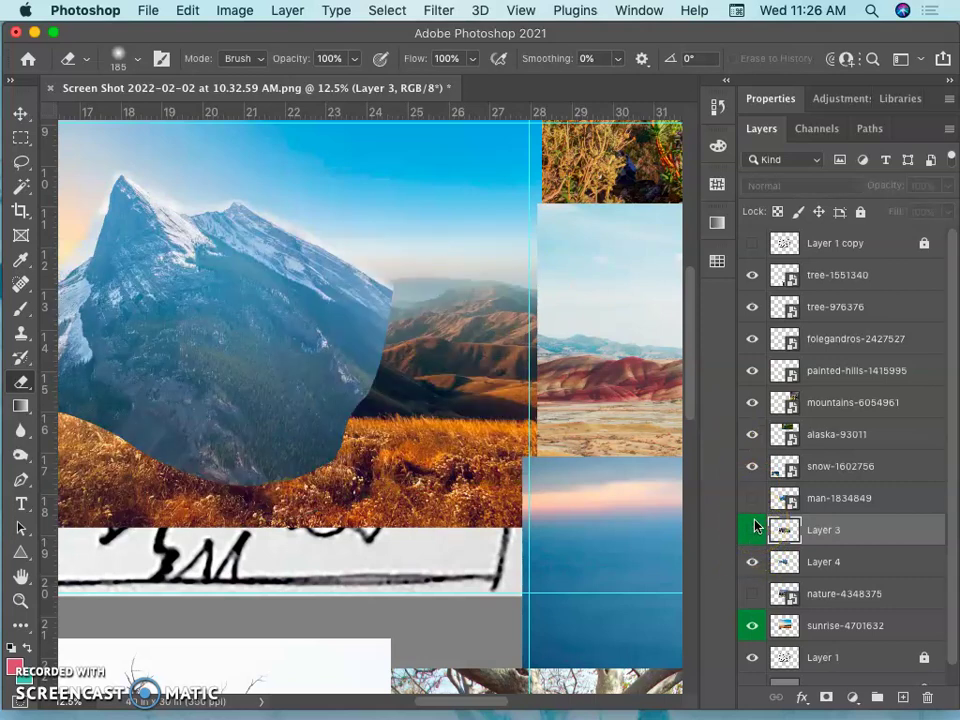
pyautogui.click(753, 530)
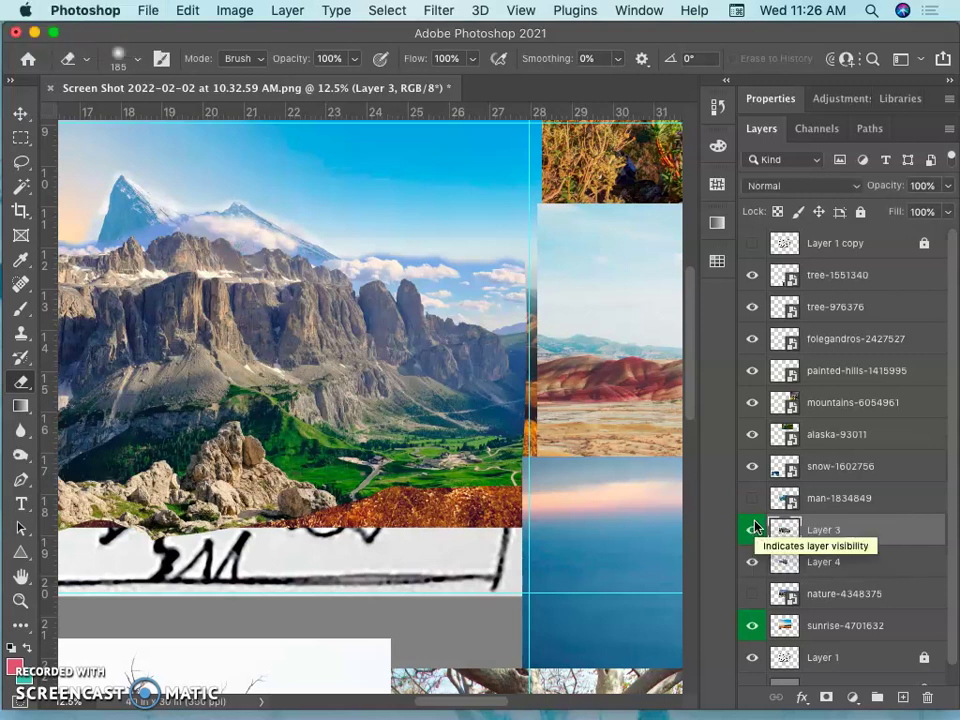
pyautogui.click(753, 530)
pyautogui.click(753, 530)
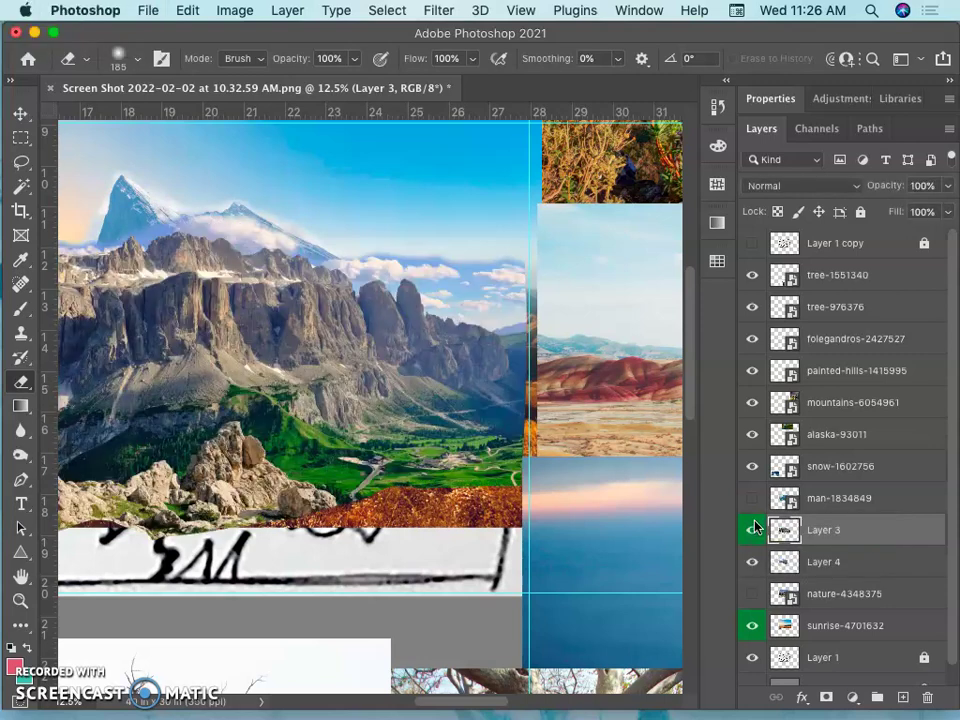
pyautogui.click(752, 561)
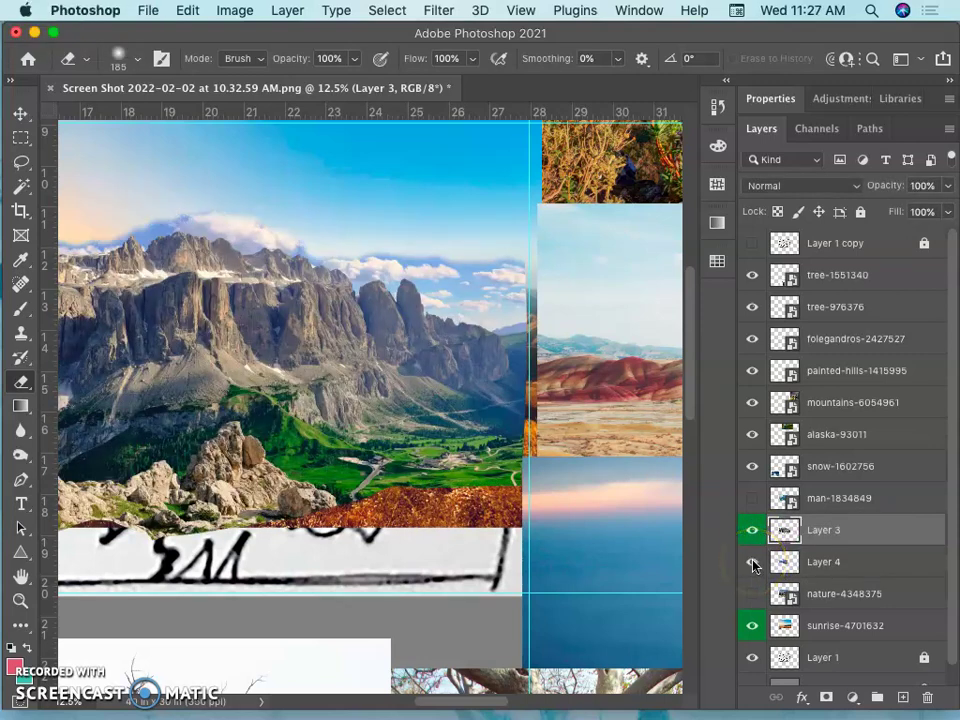
pyautogui.click(752, 561)
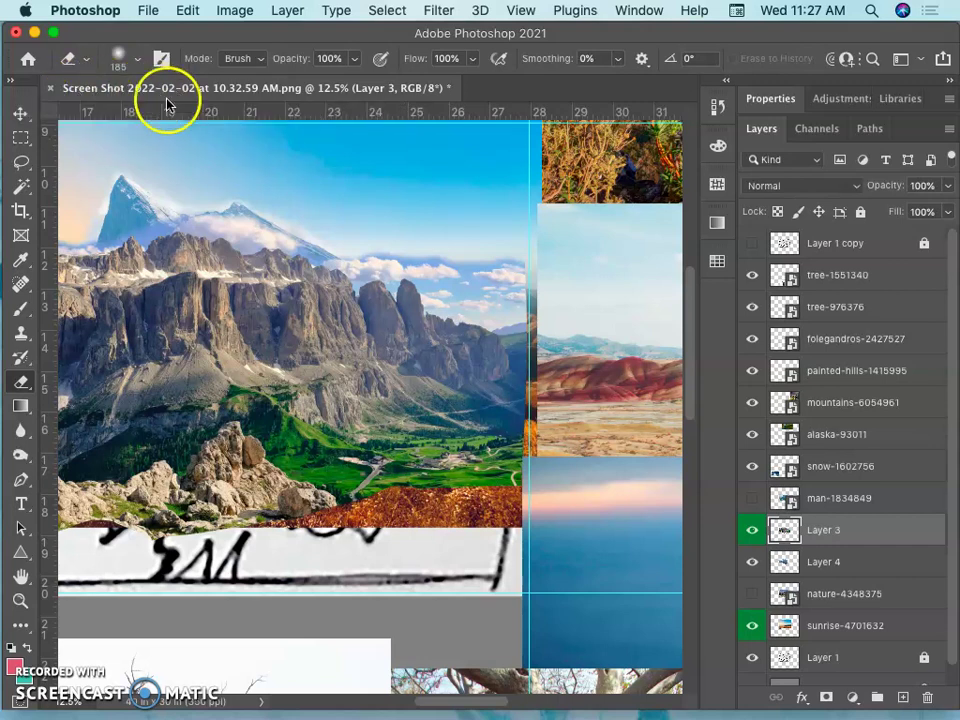
# Zoom out and Save As a Photoshop .psd, completing the file name
pyautogui.hscroll(-5, 251, 257)
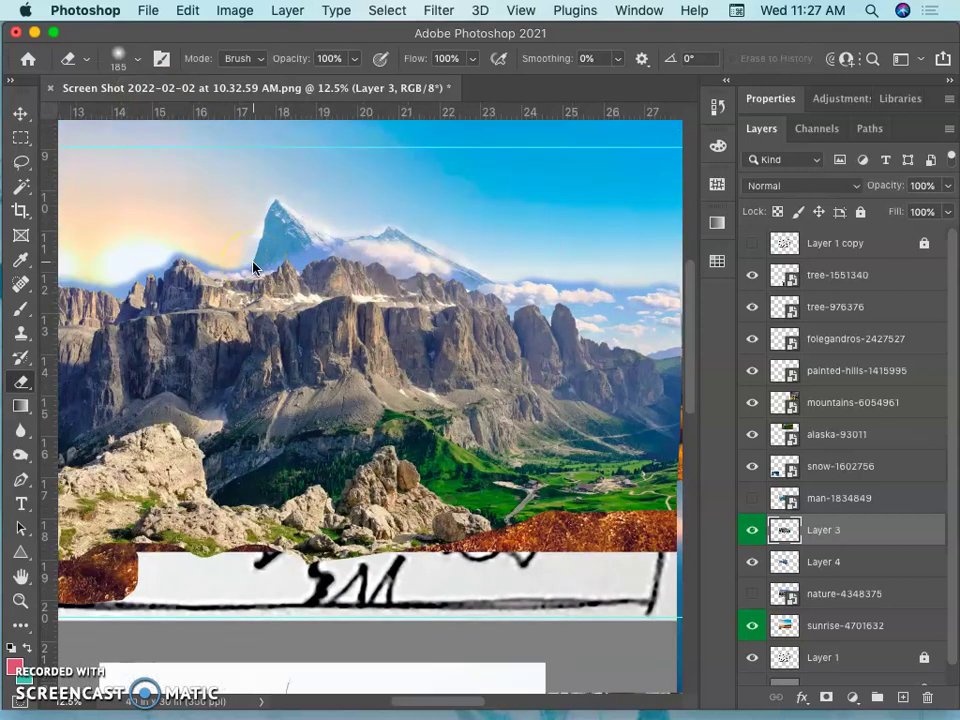
pyautogui.press('super+minus')
pyautogui.press('super+minus')
pyautogui.press('super+minus')
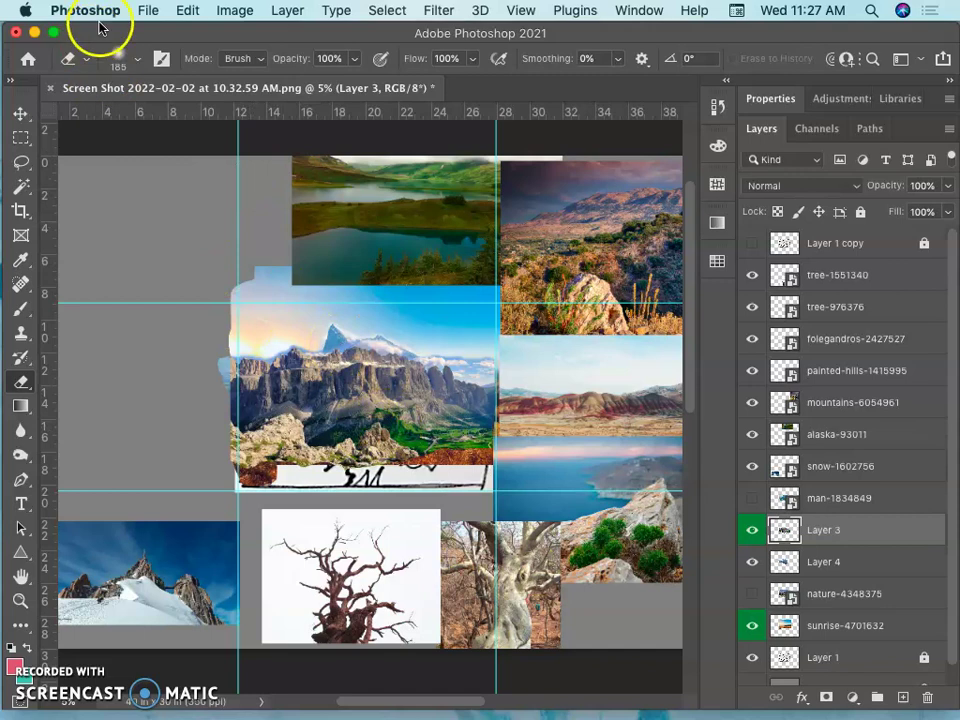
pyautogui.click(148, 10)
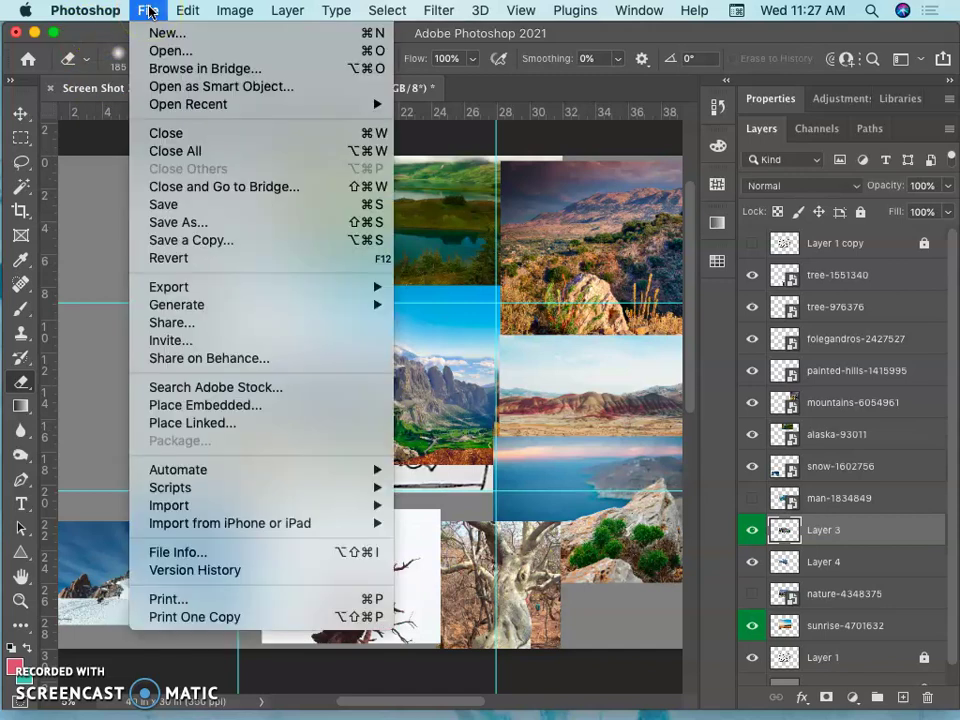
pyautogui.click(215, 221)
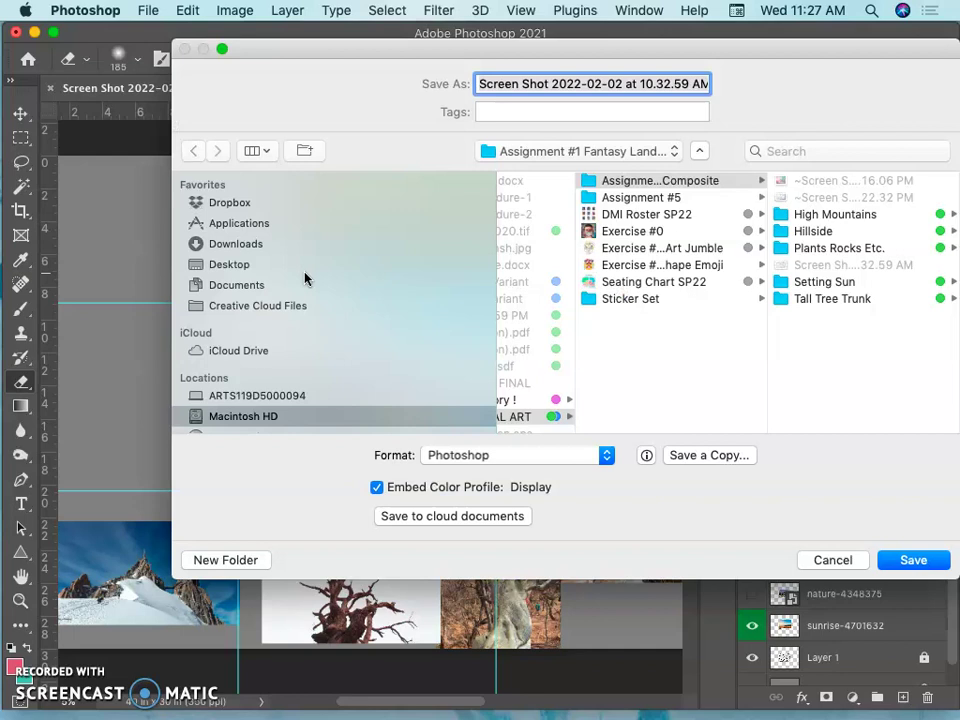
pyautogui.click(409, 174)
pyautogui.write('S')
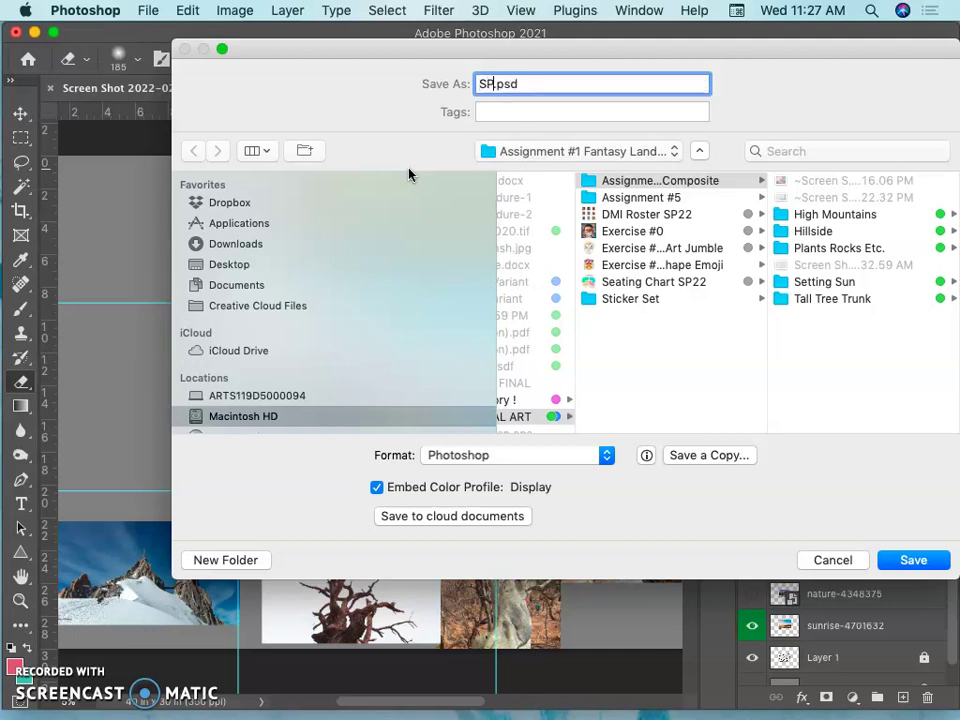
pyautogui.write('P22 Karl Assignment 1 Fantasy')
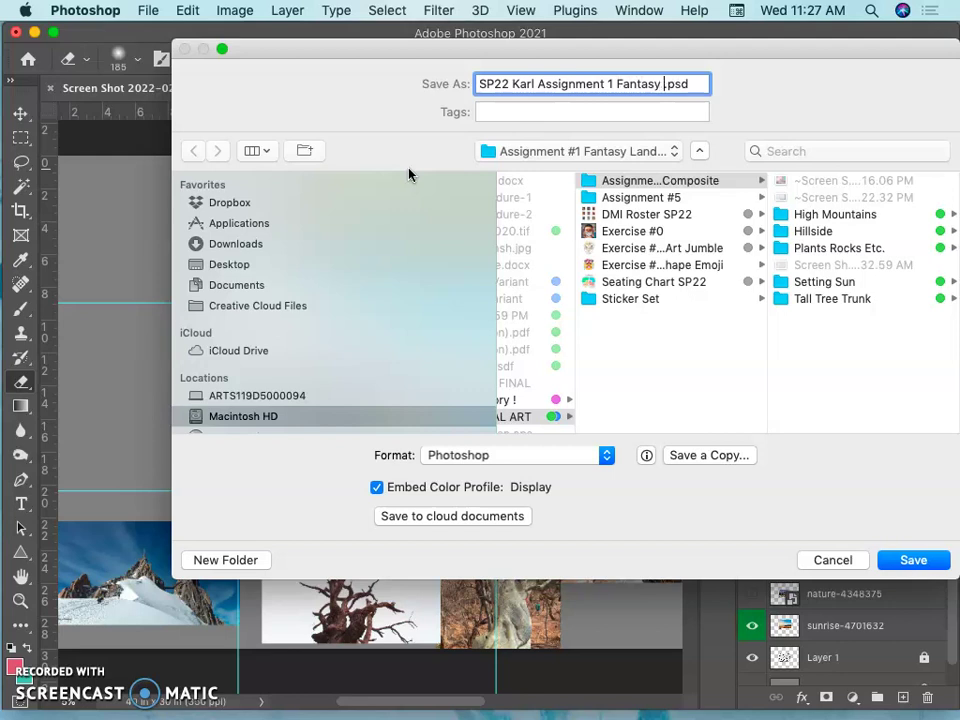
pyautogui.write('scape')
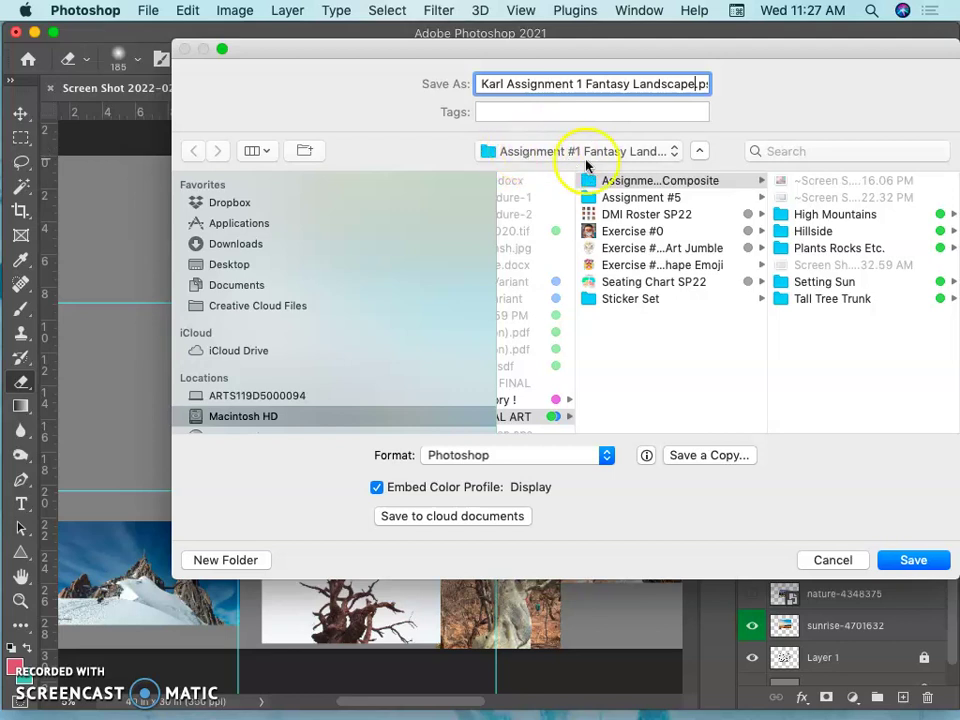
pyautogui.click(910, 561)
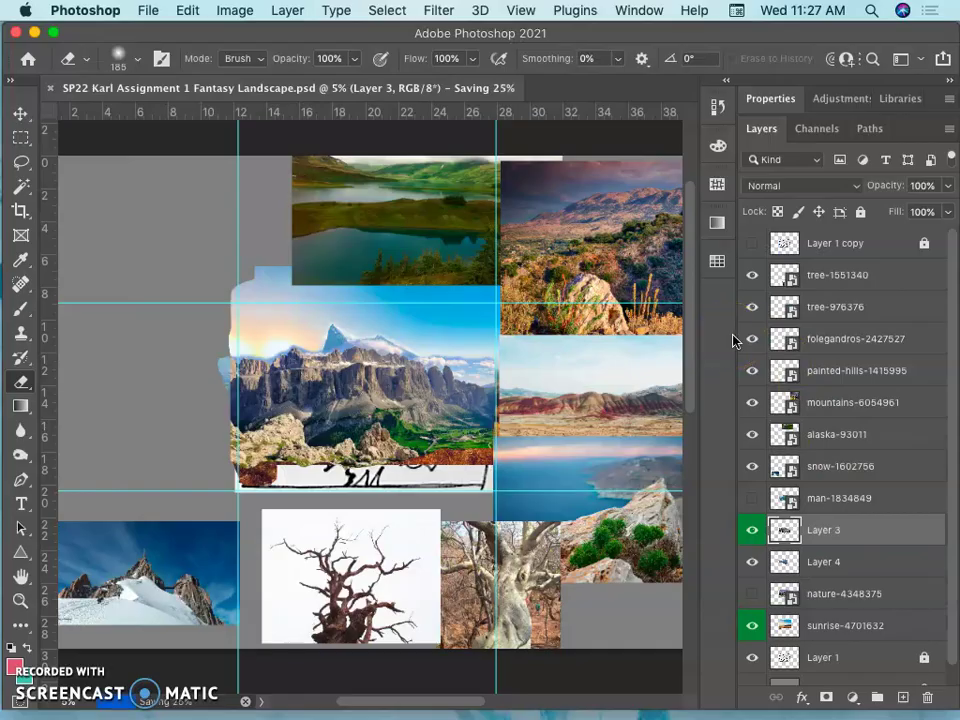
# Reveal the desktop, open the digital art course folder, and reposition its Finder window
pyautogui.press('F11')
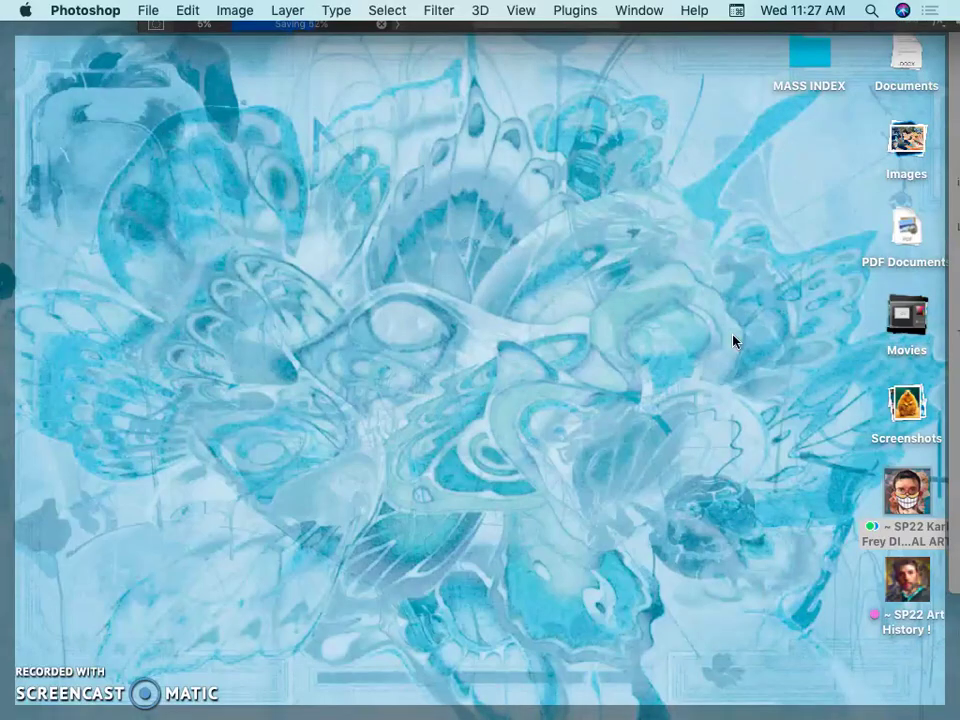
pyautogui.click(906, 492)
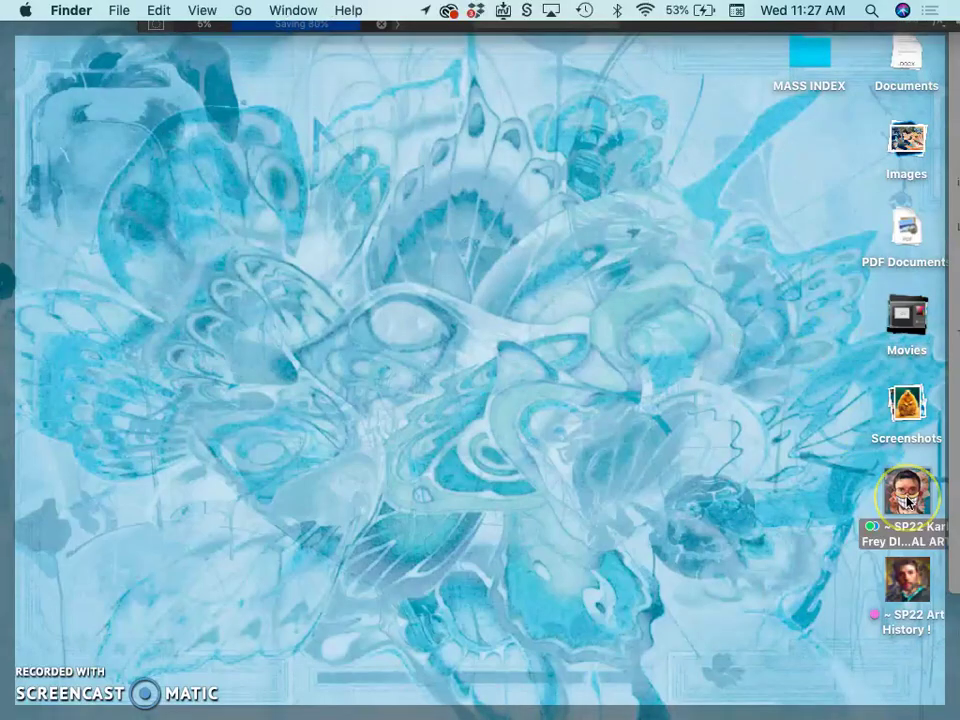
pyautogui.doubleClick(907, 497)
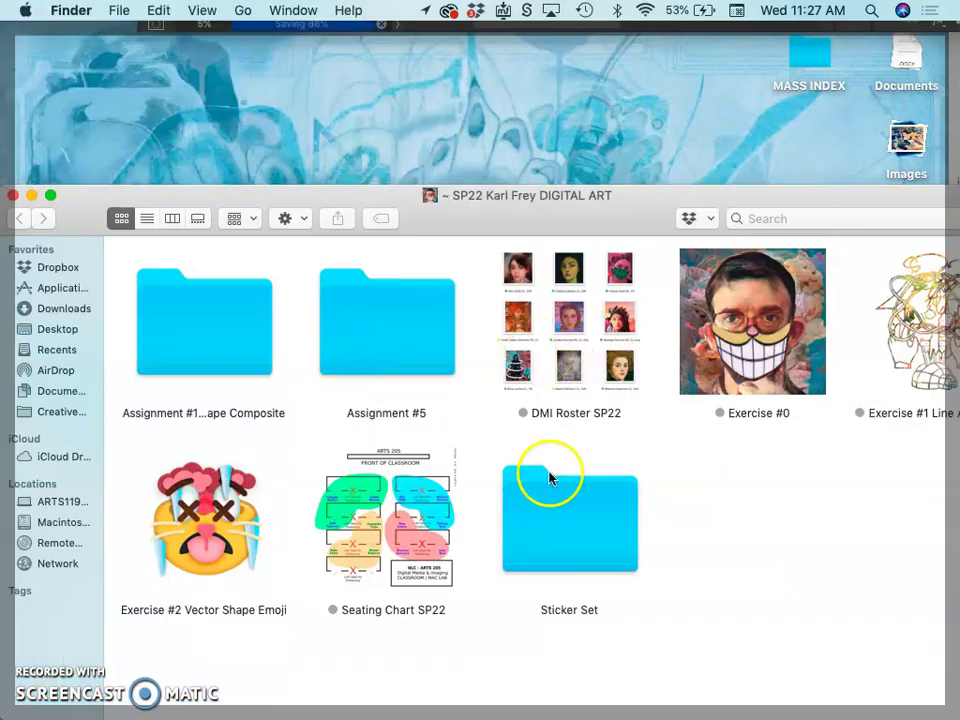
pyautogui.doubleClick(175, 345)
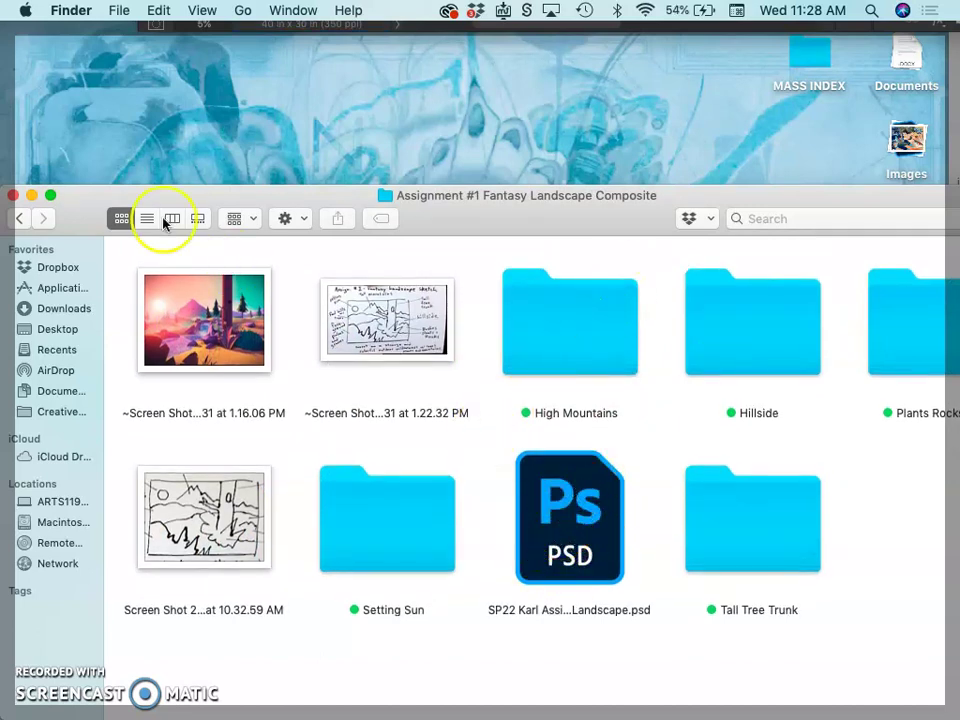
pyautogui.click(20, 218)
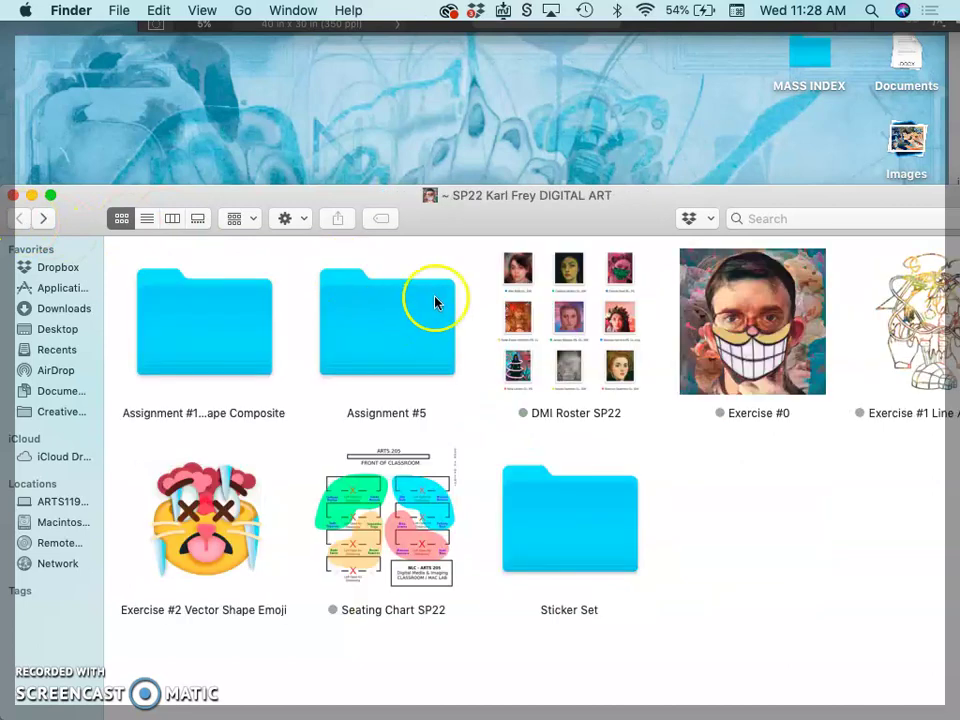
pyautogui.moveTo(493, 221); pyautogui.dragTo(506, 123)
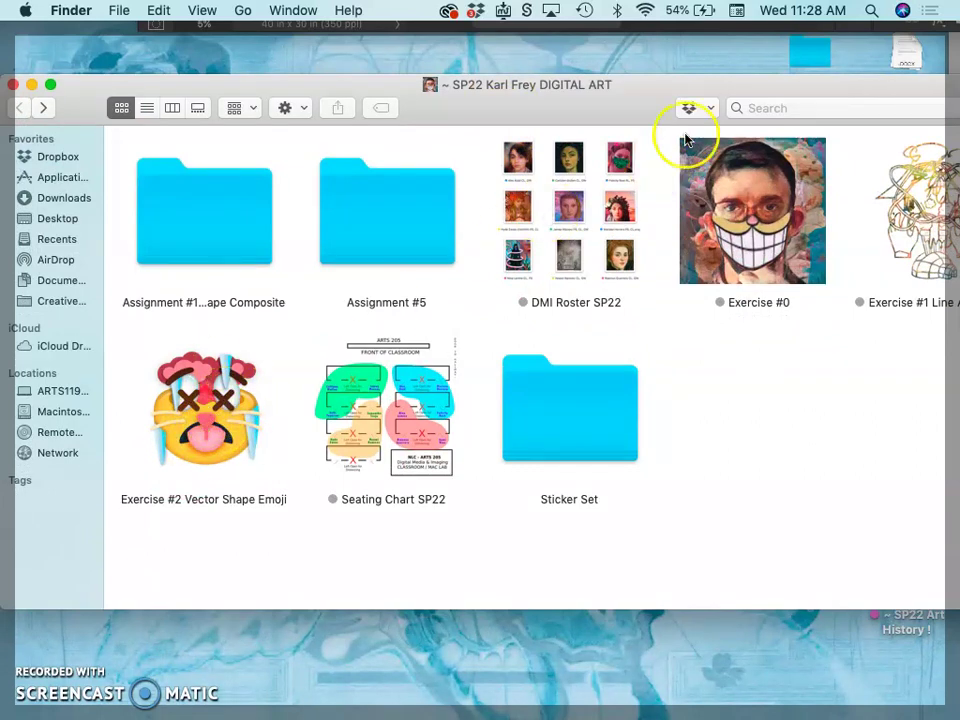
pyautogui.moveTo(690, 85); pyautogui.dragTo(598, 86)
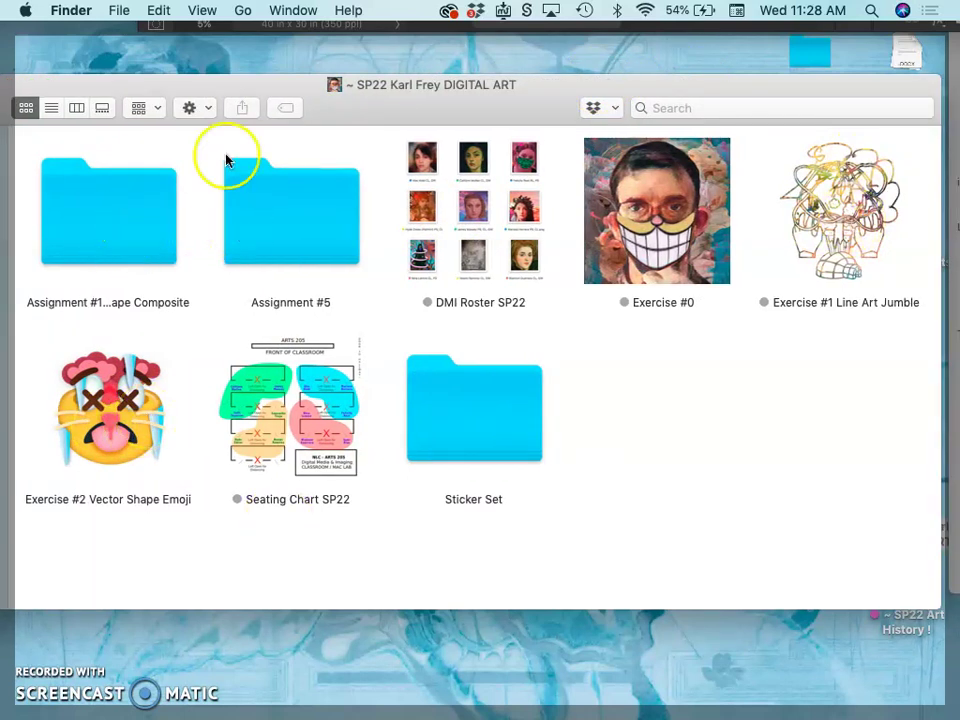
pyautogui.moveTo(283, 95); pyautogui.dragTo(397, 99)
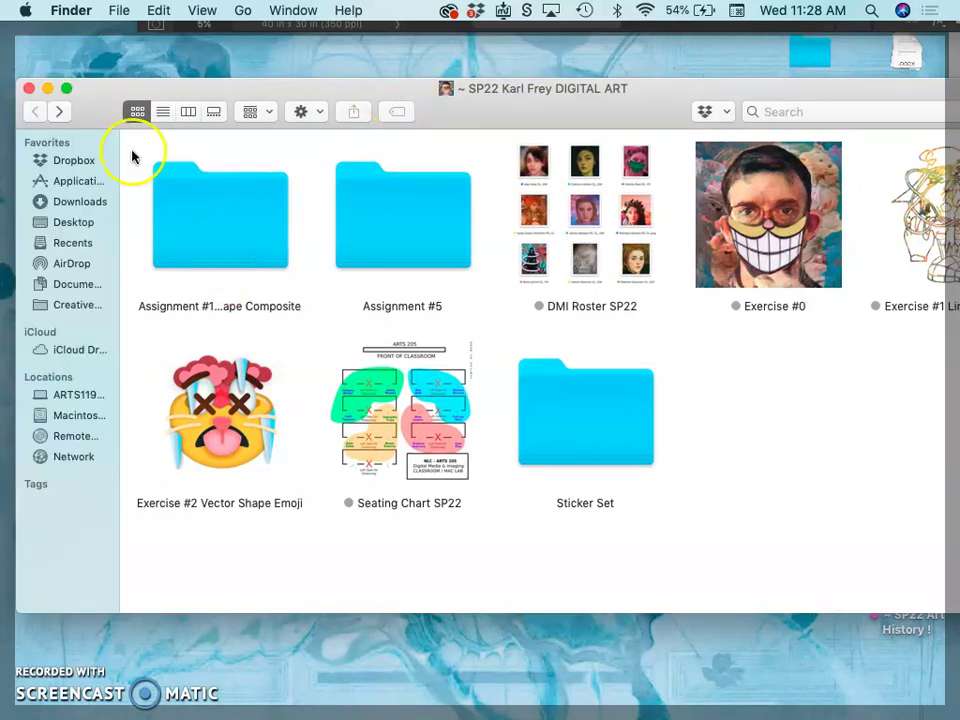
# Tag the saved landscape PSD green in the Assignment #1 folder and reopen it in Photoshop
pyautogui.doubleClick(208, 213)
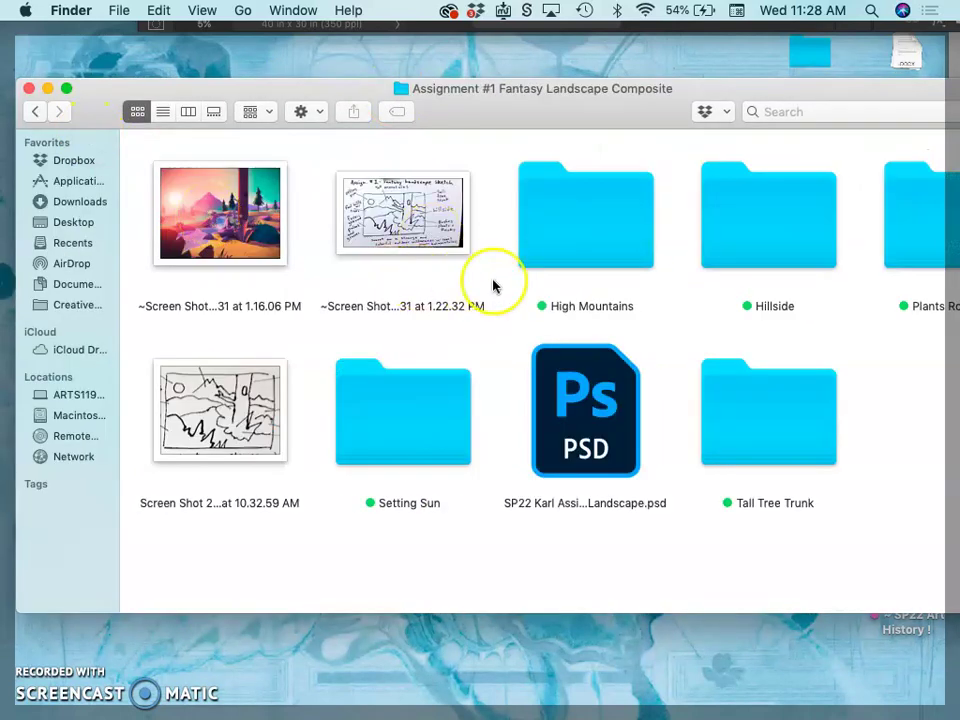
pyautogui.click(590, 422)
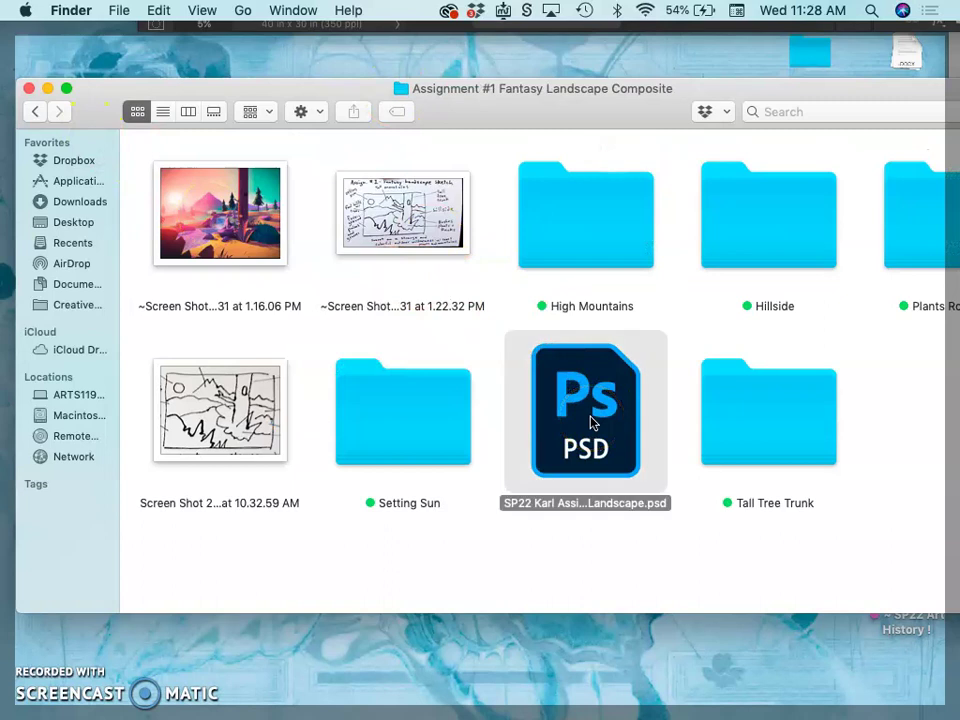
pyautogui.rightClick(590, 422)
pyautogui.click(276, 680)
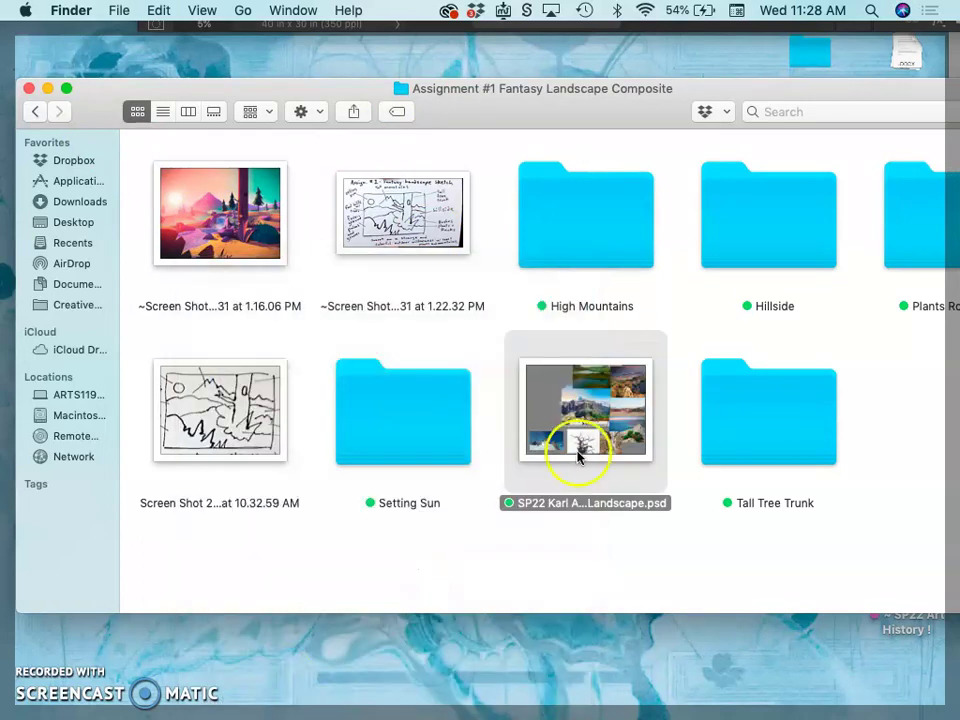
pyautogui.doubleClick(583, 440)
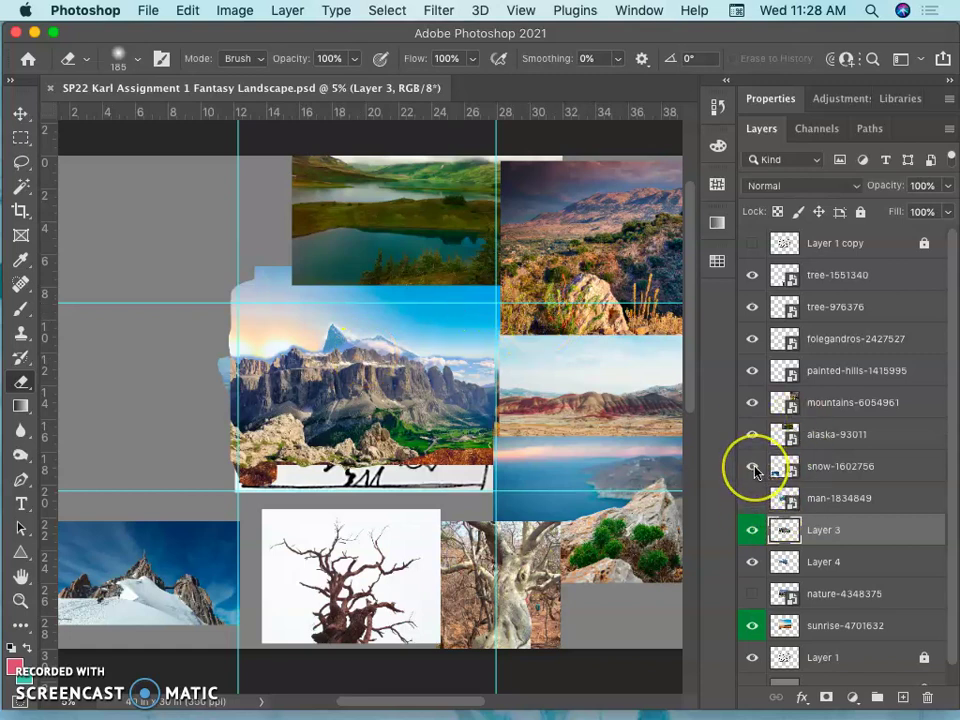
# Hide the man-1834849 layer and move the snow-1602756 photo up onto the central mountains
pyautogui.click(752, 496)
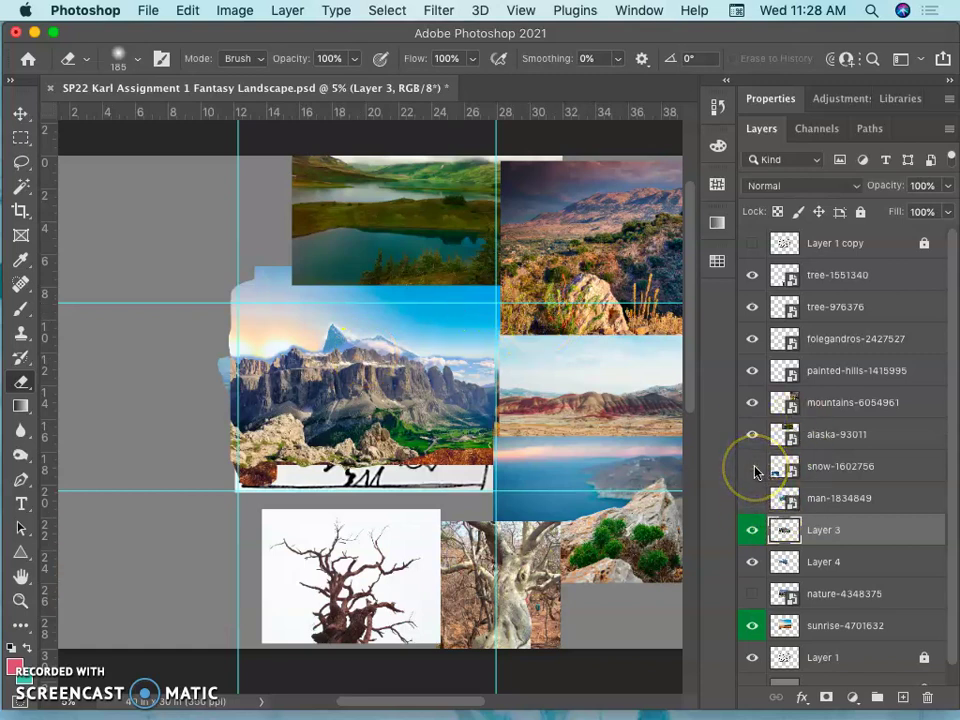
pyautogui.click(810, 467)
pyautogui.click(21, 113)
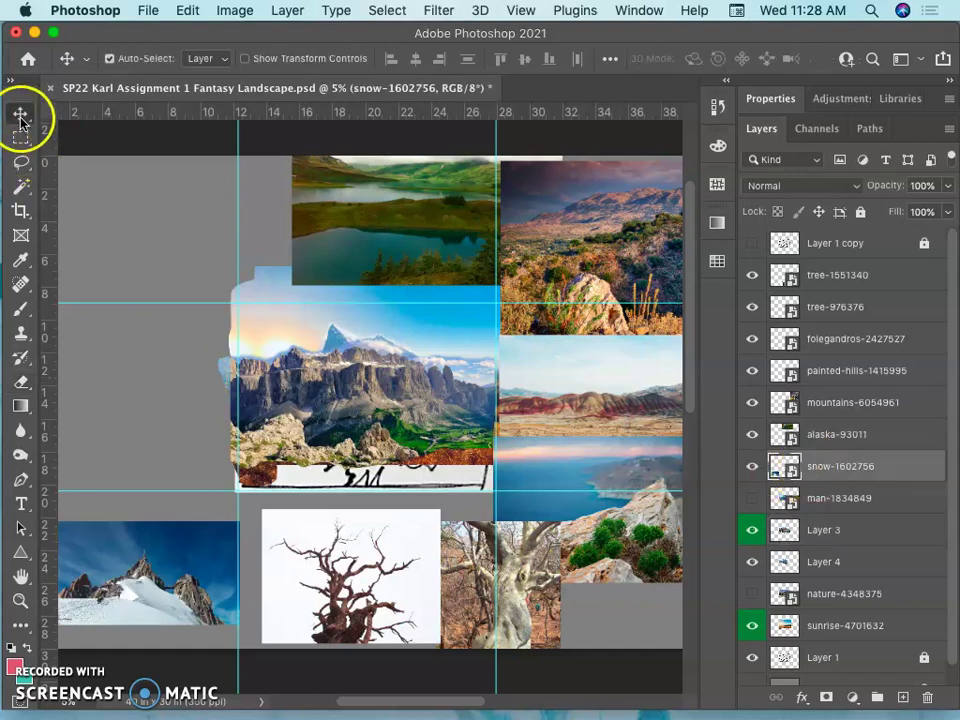
pyautogui.moveTo(128, 579); pyautogui.dragTo(420, 372)
# Zoom in on the snowy peak image and show the sketch guide over it
pyautogui.press('super+plus')
pyautogui.press('super+plus')
pyautogui.press('super+plus')
pyautogui.press('super+plus')
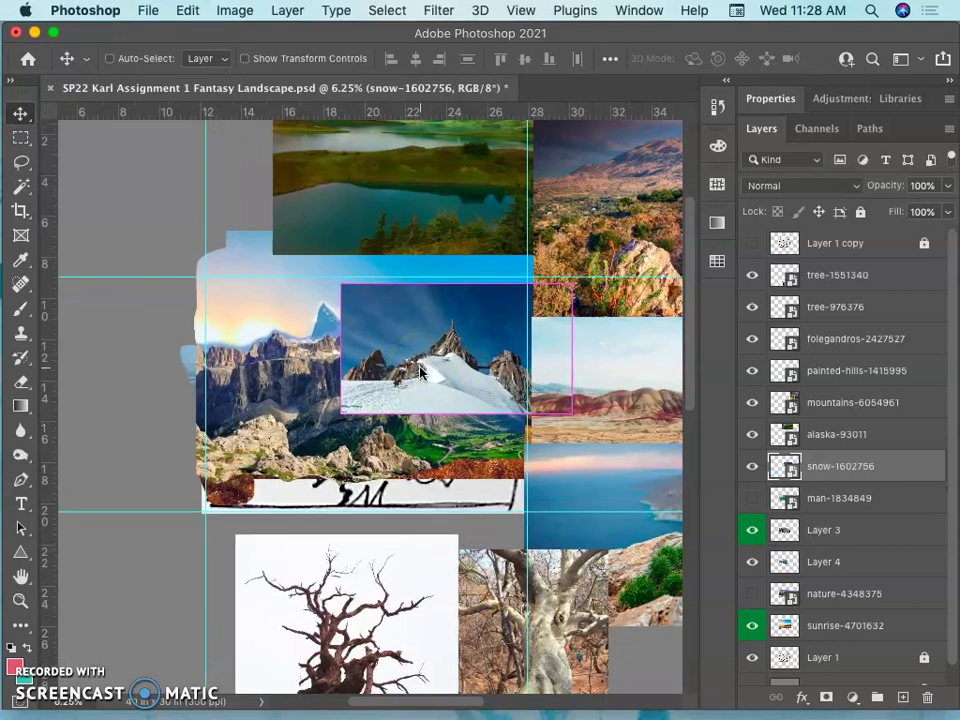
pyautogui.hscroll(3, 420, 372)
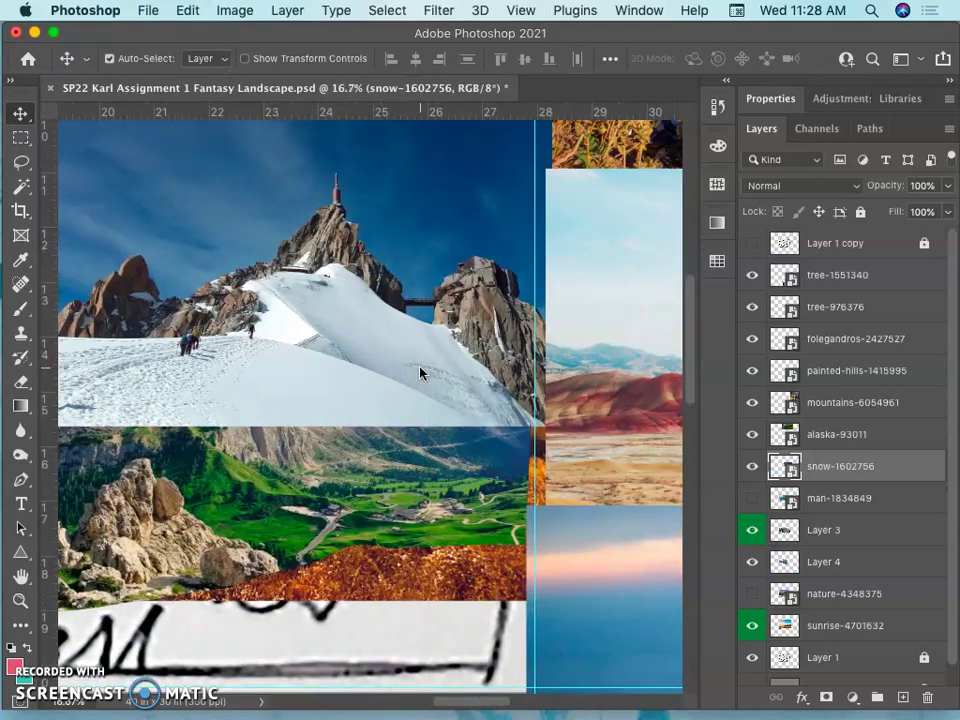
pyautogui.scroll(3, 420, 372)
pyautogui.hscroll(-2, 420, 372)
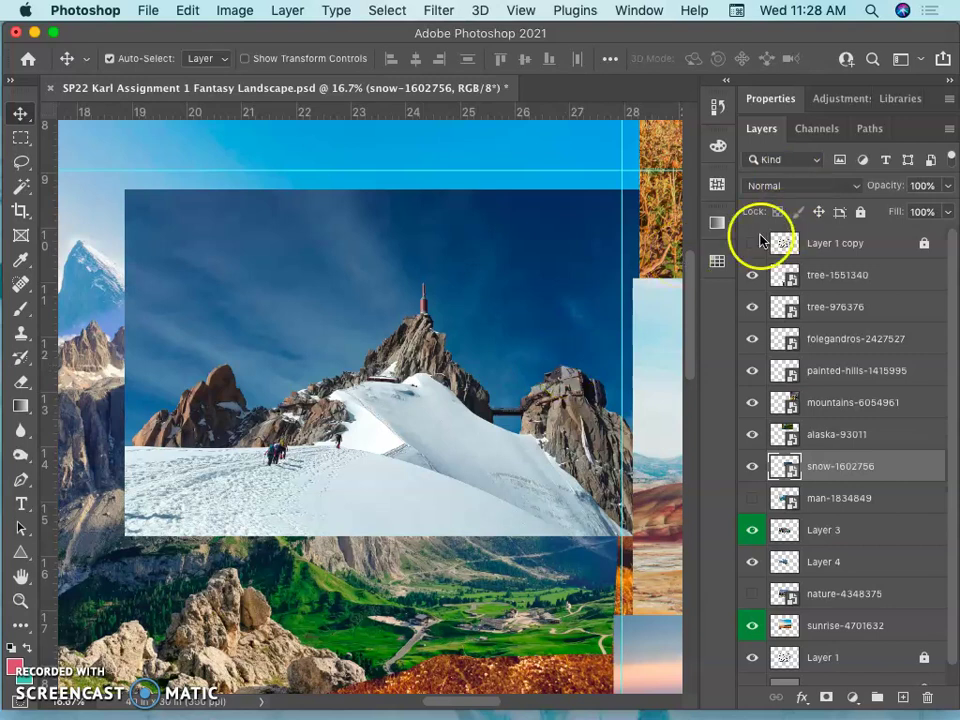
pyautogui.click(753, 243)
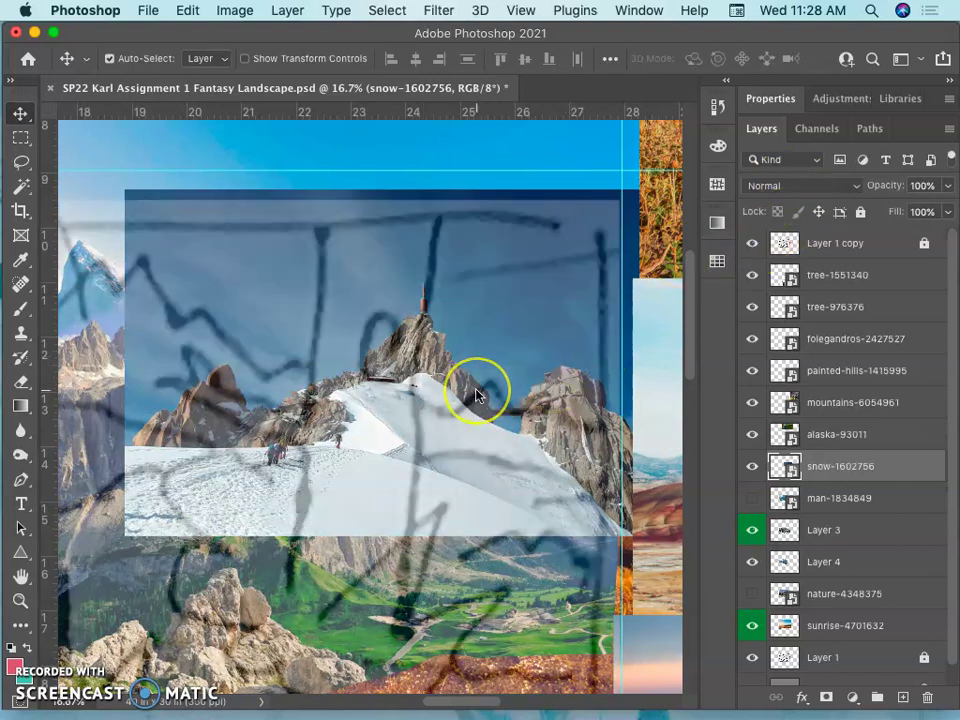
# Shrink the snow photo with Free Transform, reposition it up-left, and apply
pyautogui.press('super+t')
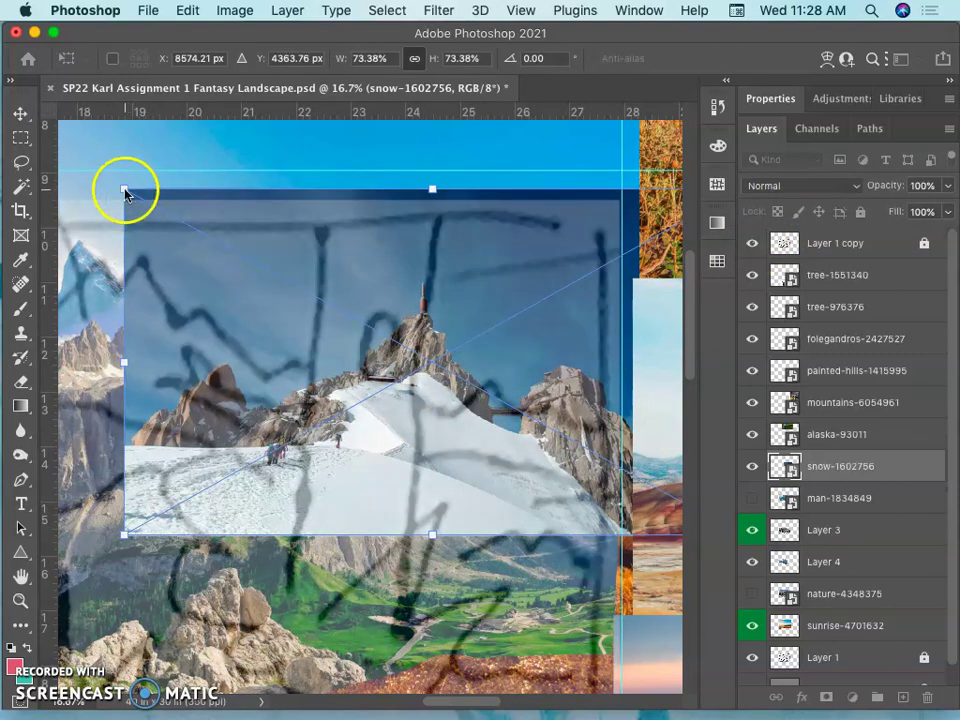
pyautogui.moveTo(125, 192); pyautogui.dragTo(325, 326)
pyautogui.moveTo(471, 392); pyautogui.dragTo(441, 315)
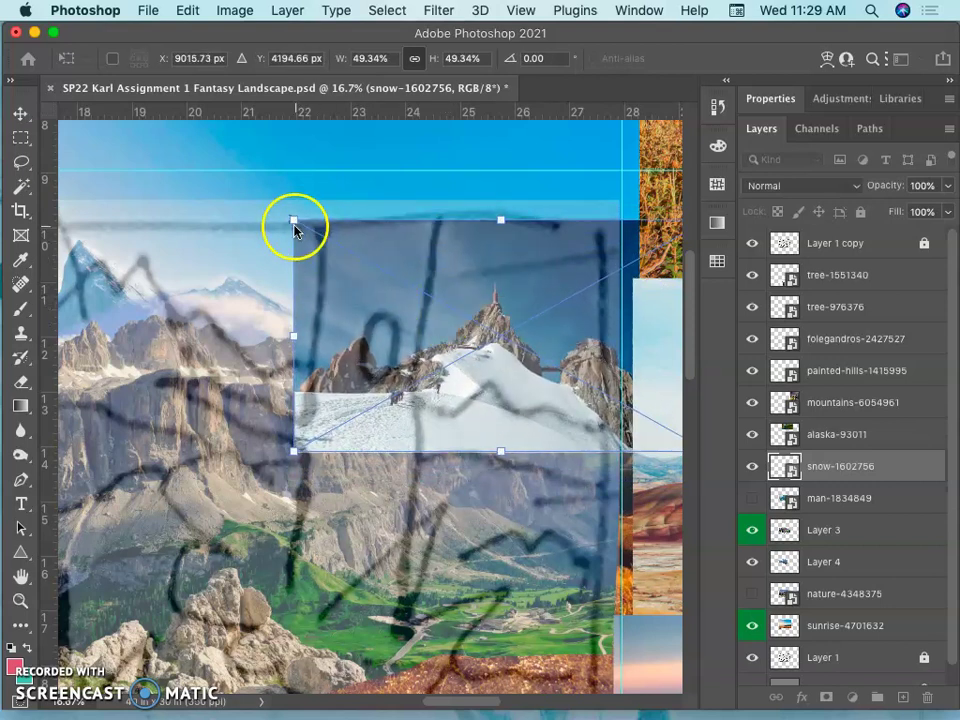
pyautogui.moveTo(294, 229); pyautogui.dragTo(349, 253)
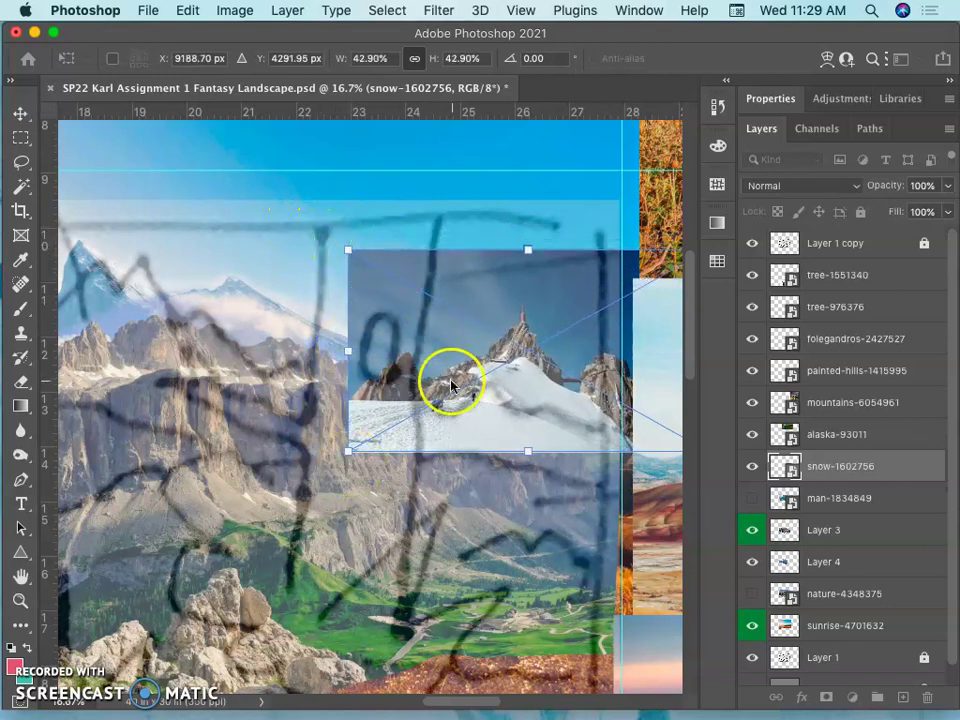
pyautogui.moveTo(451, 386); pyautogui.dragTo(425, 358)
pyautogui.click(479, 352)
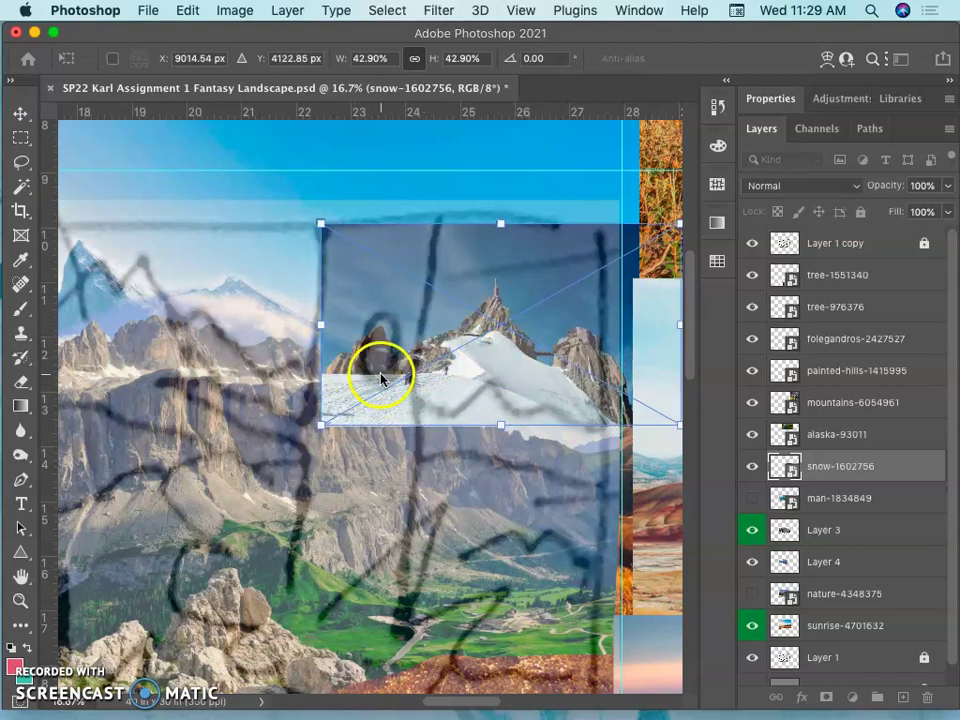
pyautogui.moveTo(381, 383); pyautogui.dragTo(377, 441)
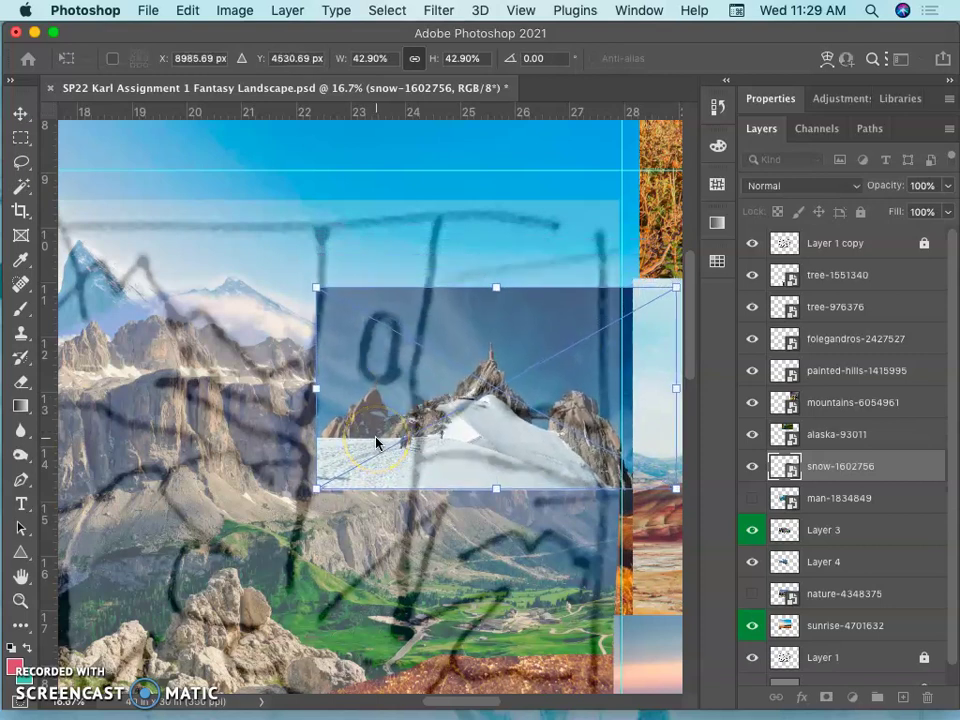
pyautogui.press('Return')
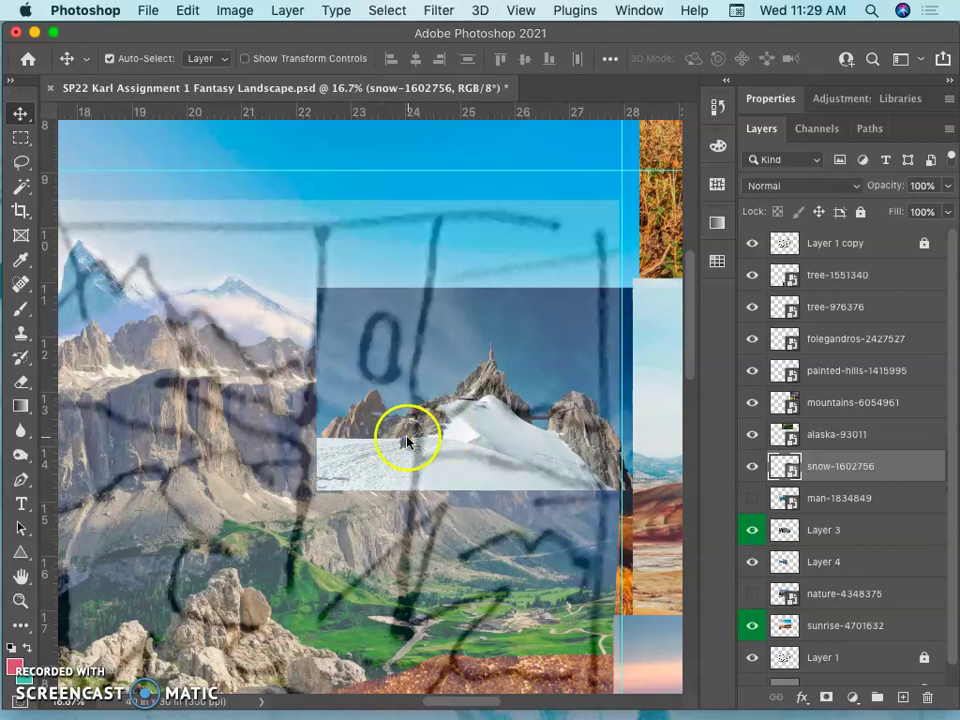
# Hide the man-1834849 layer and the sketch guide, then zoom in on the snow photo
pyautogui.press('super+minus')
pyautogui.press('super+minus')
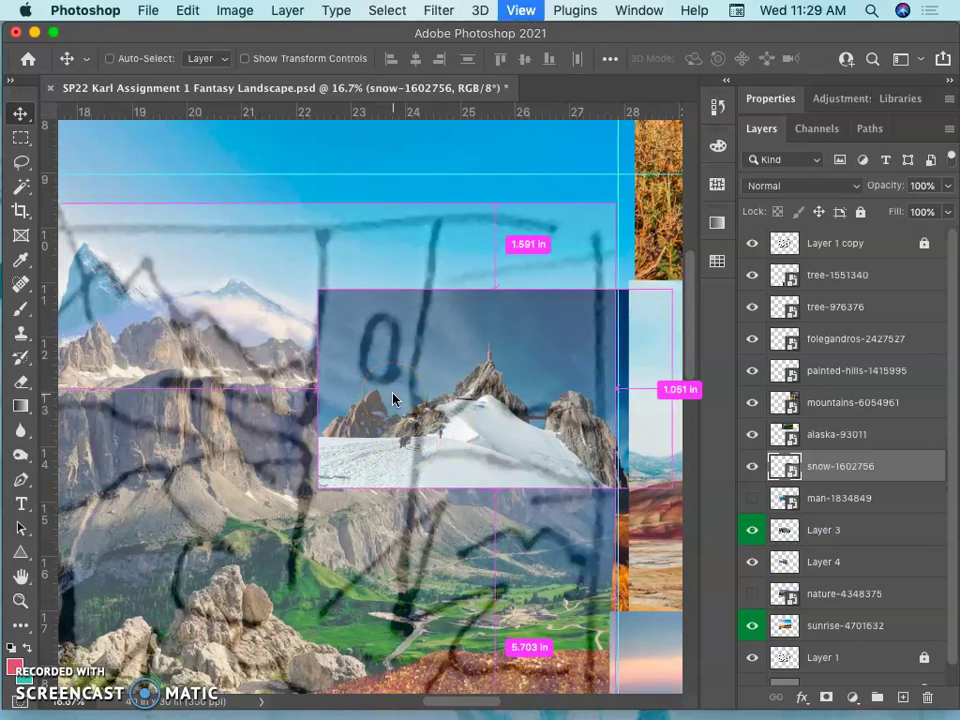
pyautogui.press('super+minus')
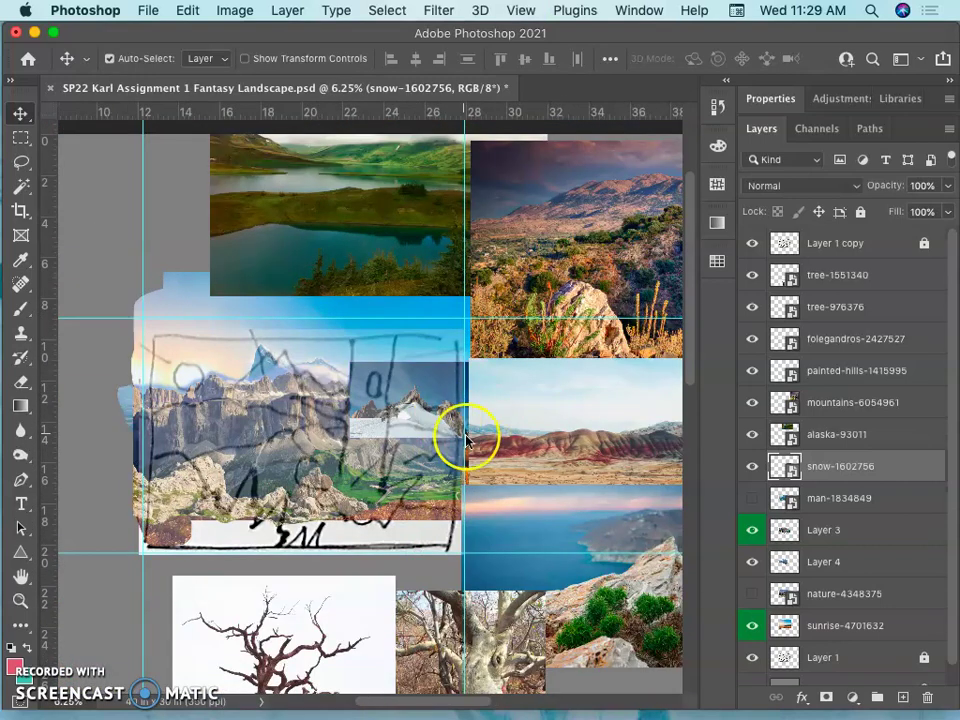
pyautogui.click(752, 497)
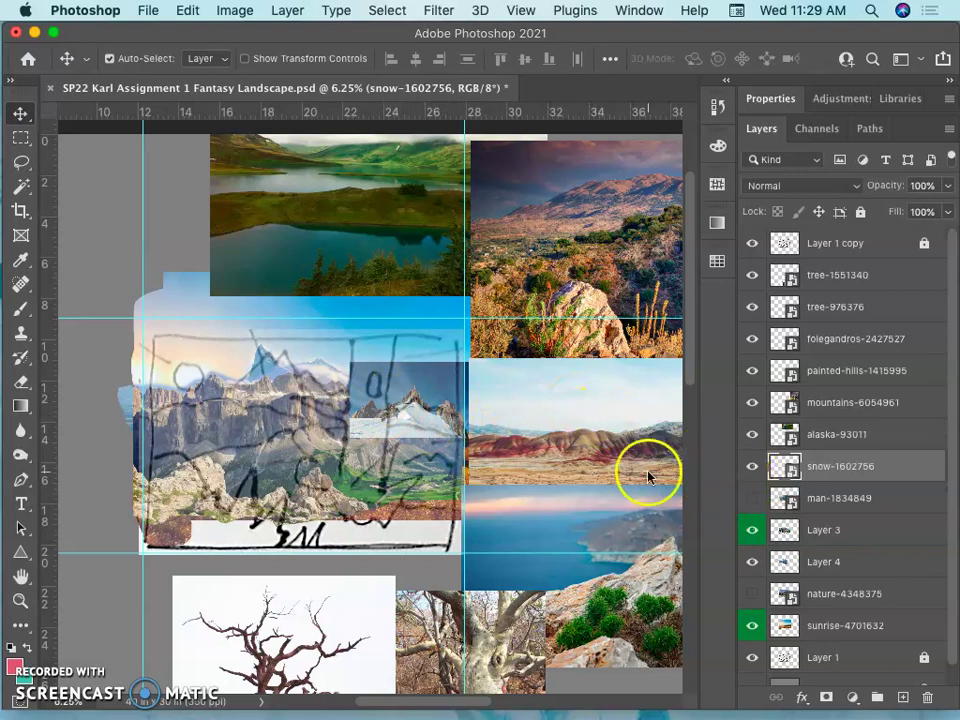
pyautogui.click(752, 243)
pyautogui.press('super+plus')
pyautogui.press('super+plus')
pyautogui.press('super+plus')
pyautogui.press('super+plus')
pyautogui.press('super+plus')
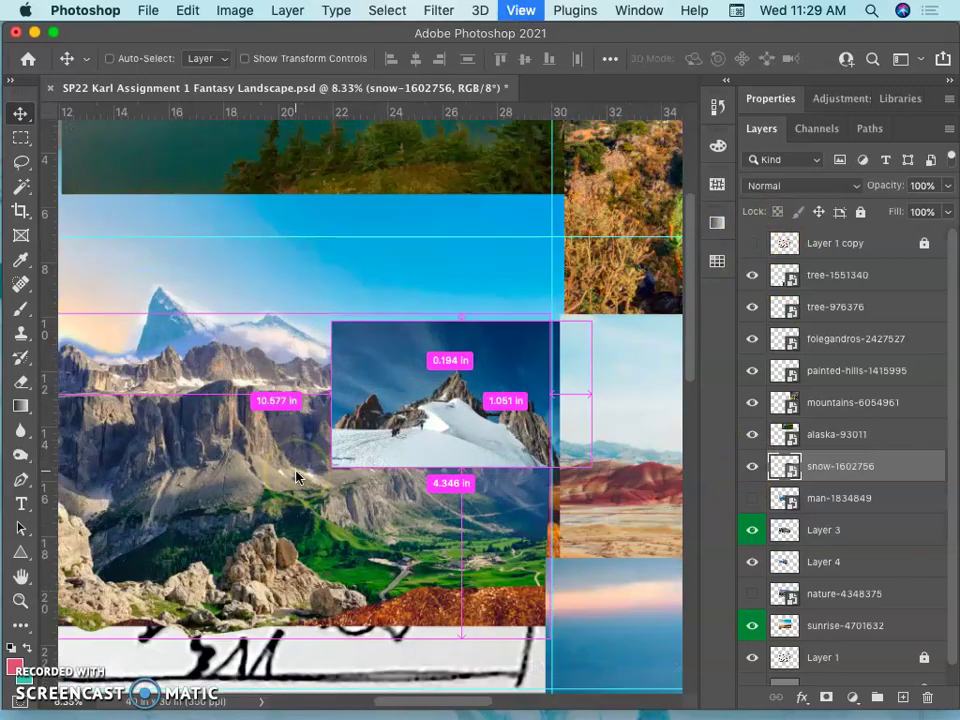
pyautogui.scroll(-3, 296, 478)
pyautogui.hscroll(5, 296, 478)
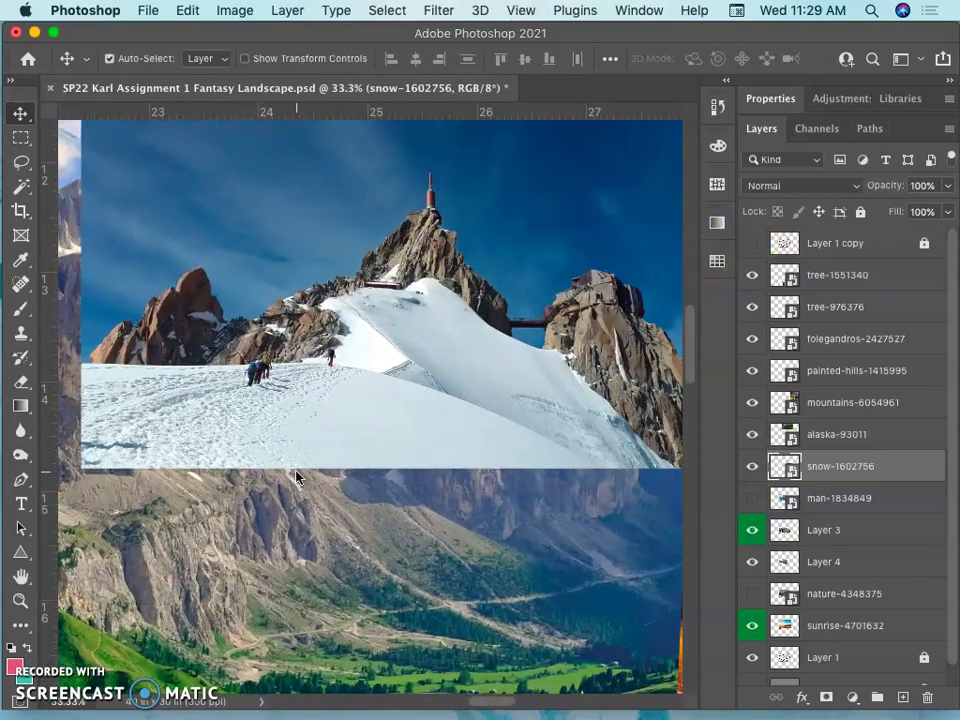
# Lasso the fortress peak and snowy ridge and copy them onto a new Layer 5 with Cmd+J
pyautogui.click(21, 161)
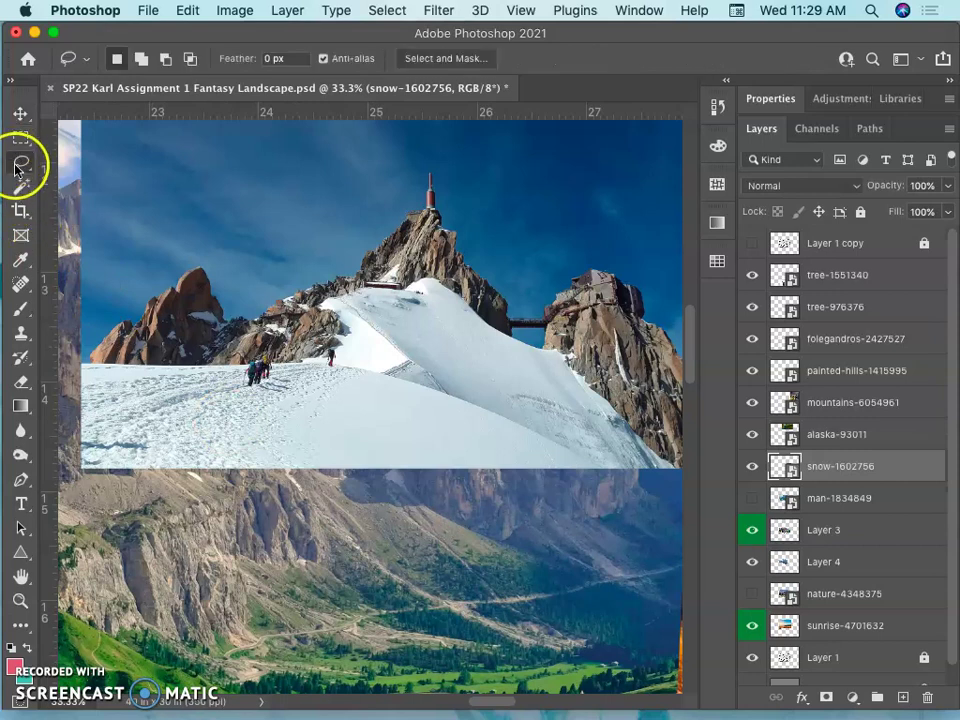
pyautogui.moveTo(143, 277)
pyautogui.mouseDown()
pyautogui.moveTo(92, 335)
pyautogui.moveTo(86, 375)
pyautogui.moveTo(116, 390)
pyautogui.mouseUp()
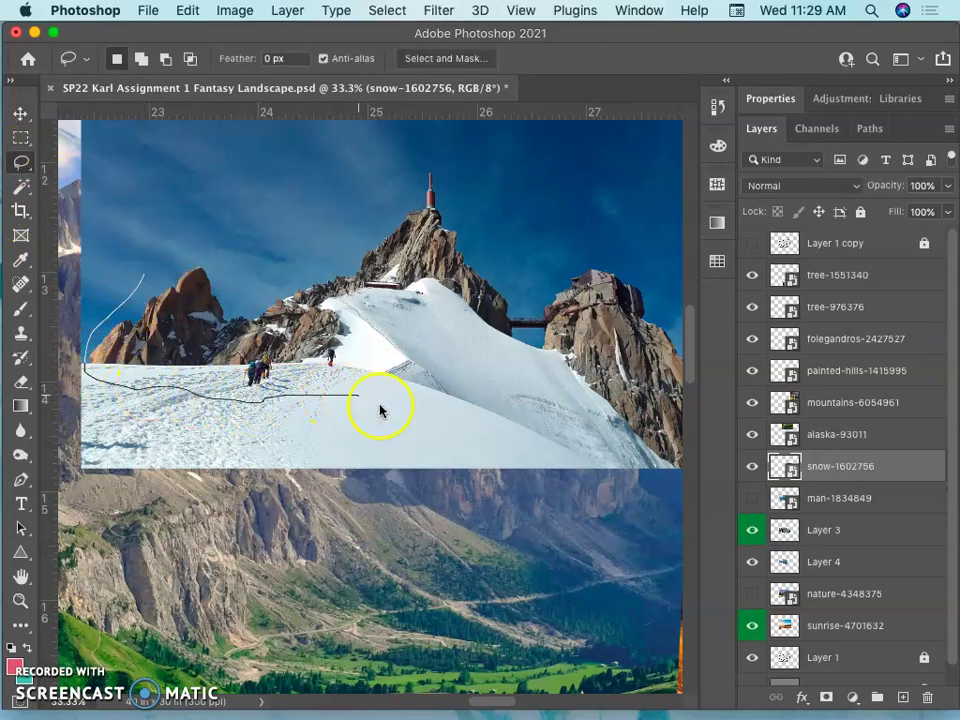
pyautogui.moveTo(510, 432)
pyautogui.mouseDown()
pyautogui.moveTo(652, 481)
pyautogui.moveTo(689, 482)
pyautogui.moveTo(589, 482)
pyautogui.moveTo(624, 481)
pyautogui.moveTo(595, 477)
pyautogui.moveTo(596, 405)
pyautogui.moveTo(603, 470)
pyautogui.moveTo(603, 453)
pyautogui.moveTo(608, 466)
pyautogui.moveTo(586, 456)
pyautogui.moveTo(640, 474)
pyautogui.moveTo(651, 433)
pyautogui.moveTo(617, 337)
pyautogui.moveTo(580, 282)
pyautogui.moveTo(539, 237)
pyautogui.moveTo(465, 237)
pyautogui.moveTo(346, 139)
pyautogui.moveTo(243, 215)
pyautogui.moveTo(85, 240)
pyautogui.moveTo(179, 220)
pyautogui.moveTo(115, 218)
pyautogui.moveTo(64, 263)
pyautogui.mouseUp()
pyautogui.hscroll(-3, 129, 261)
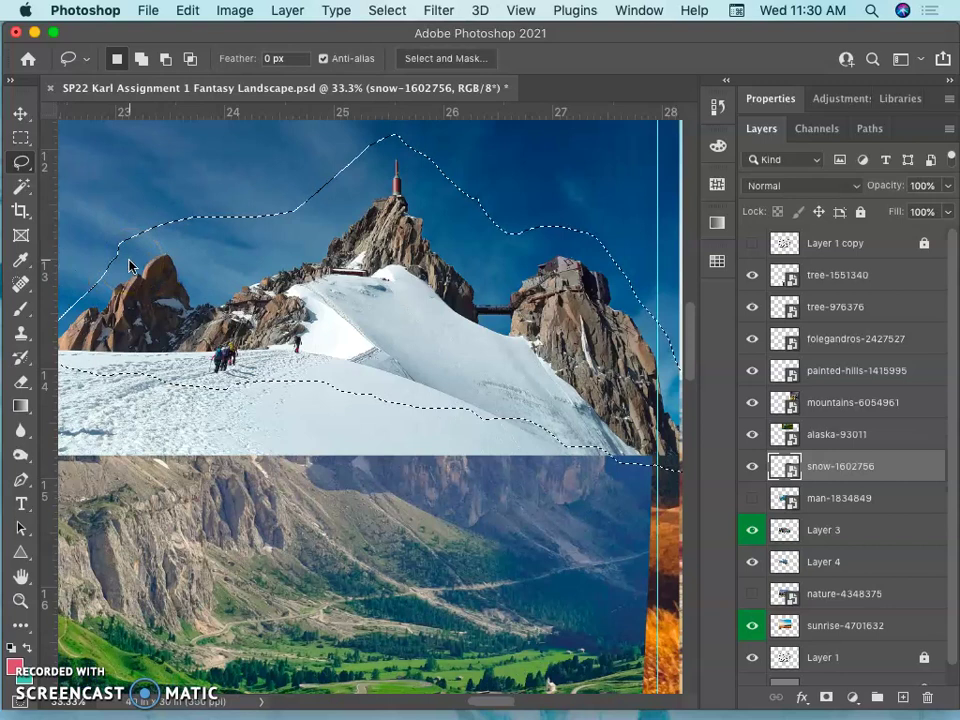
pyautogui.press('super+minus')
pyautogui.press('super+minus')
pyautogui.press('super+equal')
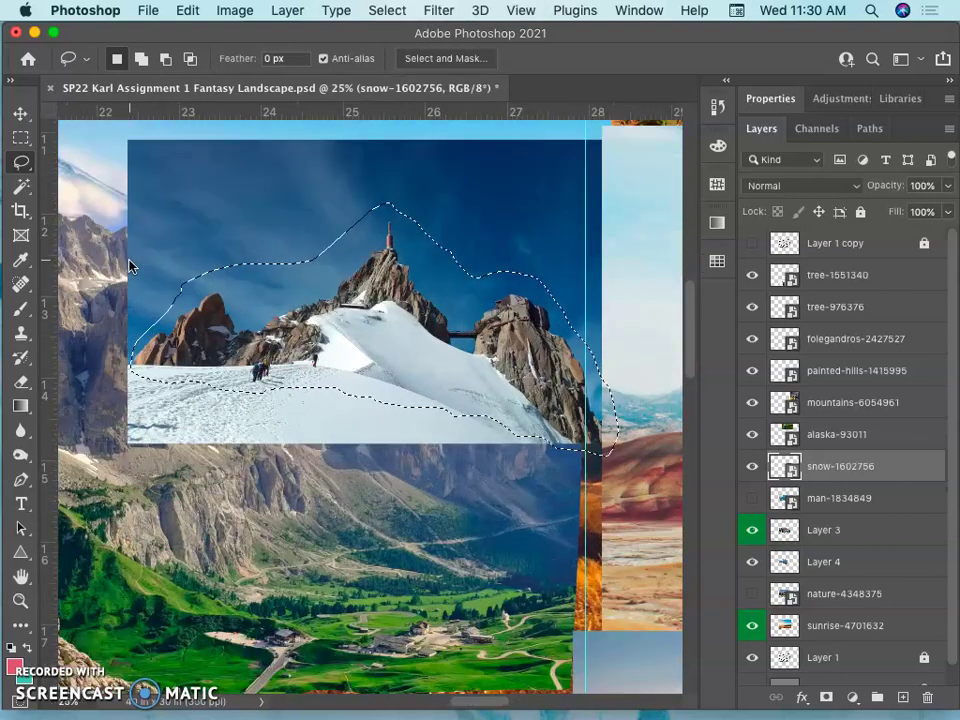
pyautogui.press('super+j')
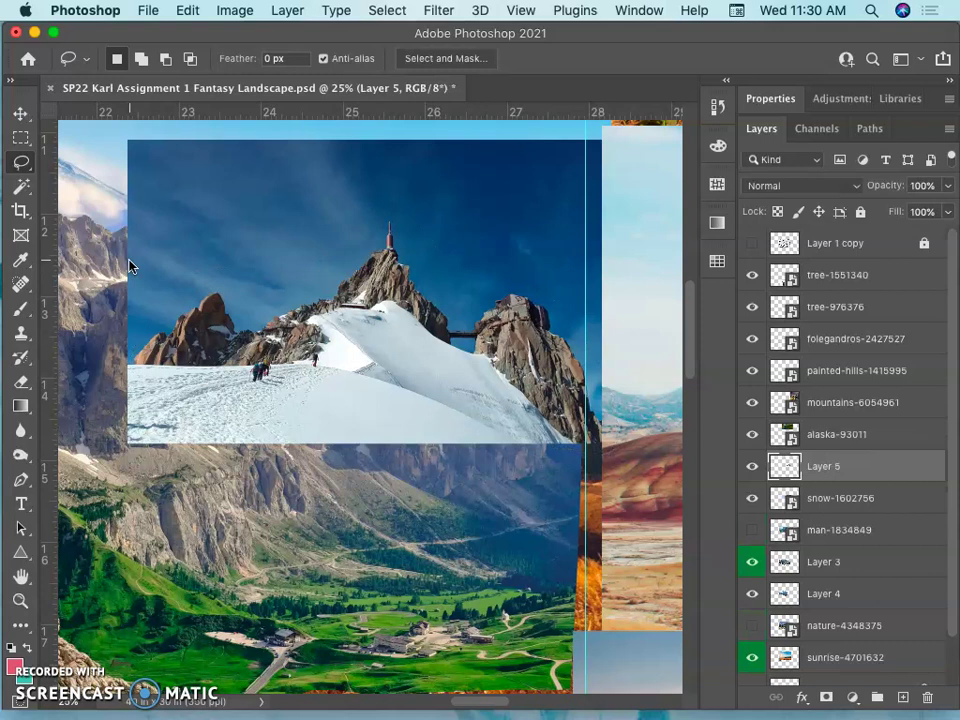
# Hide the snow-1602756 photo and erase the blue sky and haze around Layer 5's peak
pyautogui.click(753, 500)
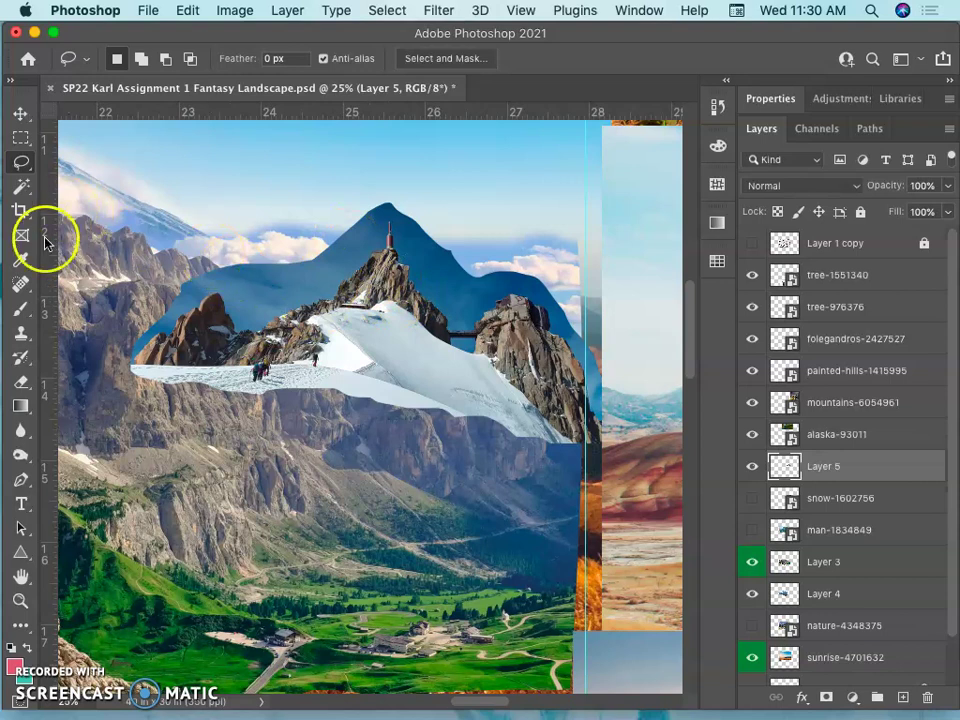
pyautogui.click(21, 383)
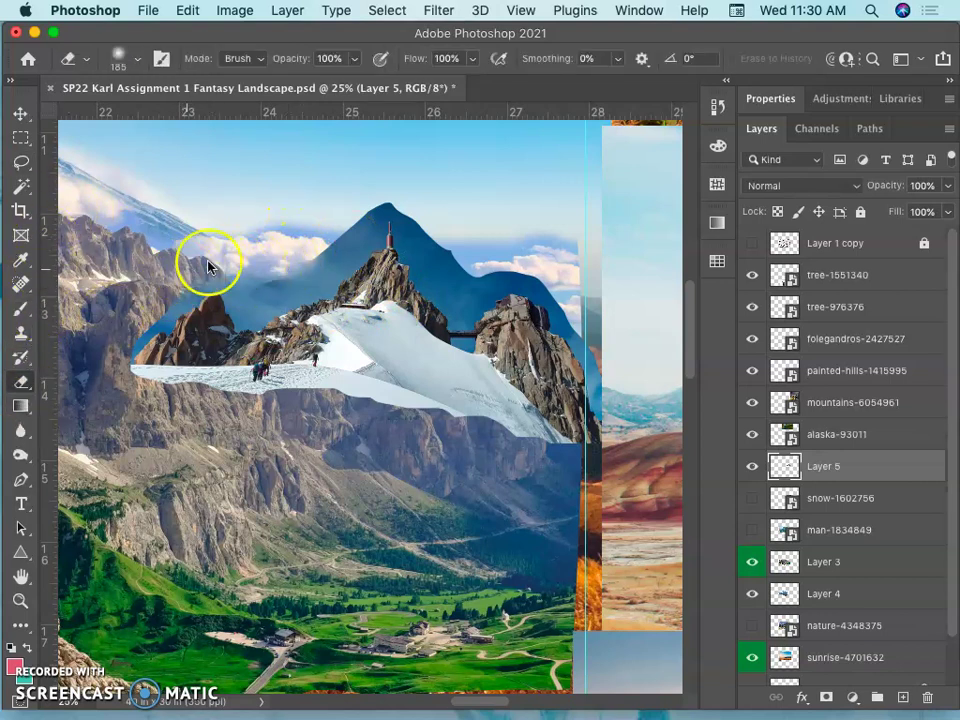
pyautogui.moveTo(208, 265)
pyautogui.mouseDown()
pyautogui.moveTo(259, 266)
pyautogui.moveTo(315, 241)
pyautogui.mouseUp()
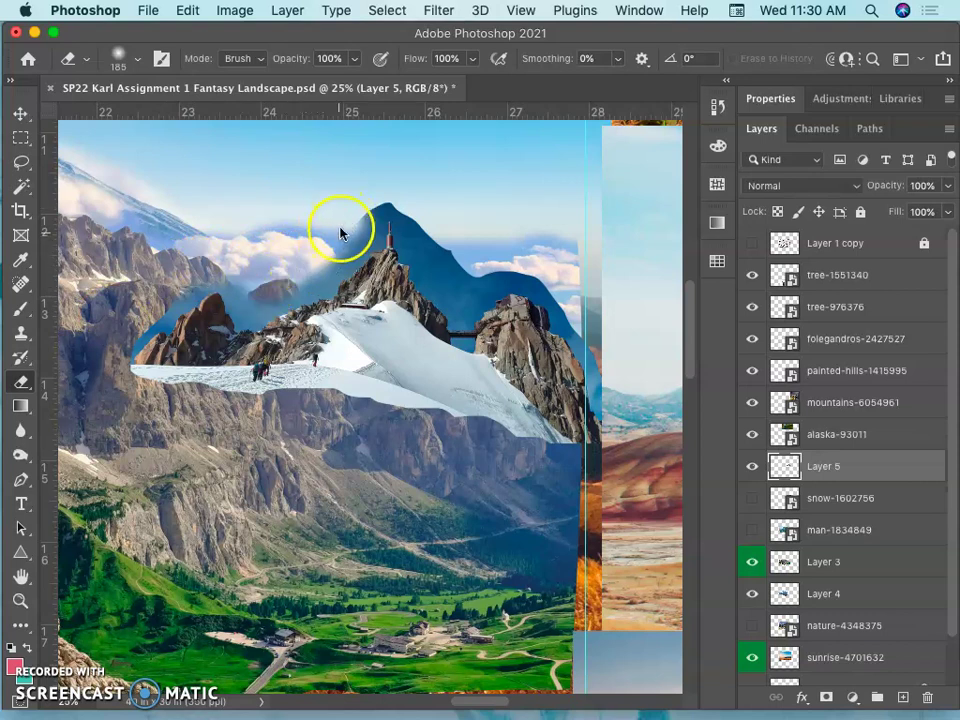
pyautogui.scroll(2, 352, 205)
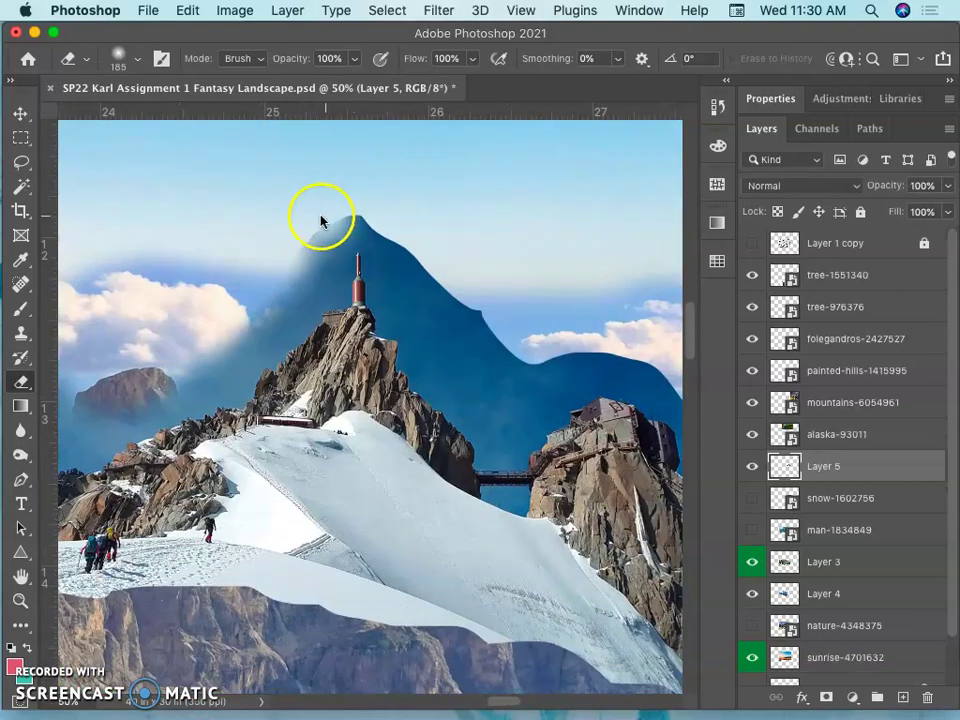
pyautogui.moveTo(320, 221)
pyautogui.mouseDown()
pyautogui.moveTo(291, 235)
pyautogui.moveTo(334, 200)
pyautogui.moveTo(301, 213)
pyautogui.moveTo(373, 188)
pyautogui.moveTo(386, 203)
pyautogui.moveTo(360, 196)
pyautogui.moveTo(396, 206)
pyautogui.moveTo(430, 268)
pyautogui.moveTo(407, 220)
pyautogui.moveTo(497, 336)
pyautogui.moveTo(491, 354)
pyautogui.moveTo(538, 338)
pyautogui.moveTo(510, 344)
pyautogui.moveTo(533, 338)
pyautogui.moveTo(475, 325)
pyautogui.moveTo(390, 329)
pyautogui.moveTo(538, 339)
pyautogui.moveTo(578, 379)
pyautogui.moveTo(543, 345)
pyautogui.moveTo(591, 403)
pyautogui.moveTo(573, 375)
pyautogui.moveTo(647, 497)
pyautogui.moveTo(633, 467)
pyautogui.moveTo(675, 563)
pyautogui.moveTo(634, 466)
pyautogui.moveTo(613, 455)
pyautogui.moveTo(596, 423)
pyautogui.moveTo(587, 386)
pyautogui.moveTo(587, 402)
pyautogui.moveTo(468, 408)
pyautogui.moveTo(455, 420)
pyautogui.moveTo(460, 433)
pyautogui.moveTo(480, 430)
pyautogui.moveTo(458, 450)
pyautogui.moveTo(380, 450)
pyautogui.mouseUp()
pyautogui.hscroll(5, 531, 339)
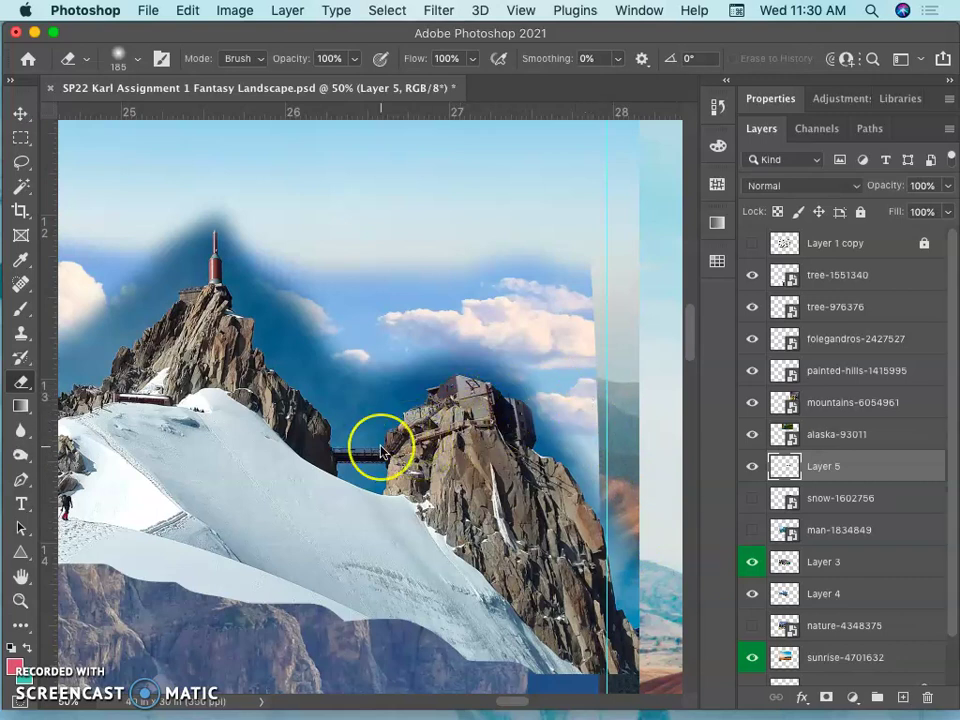
pyautogui.hscroll(-5, 380, 450)
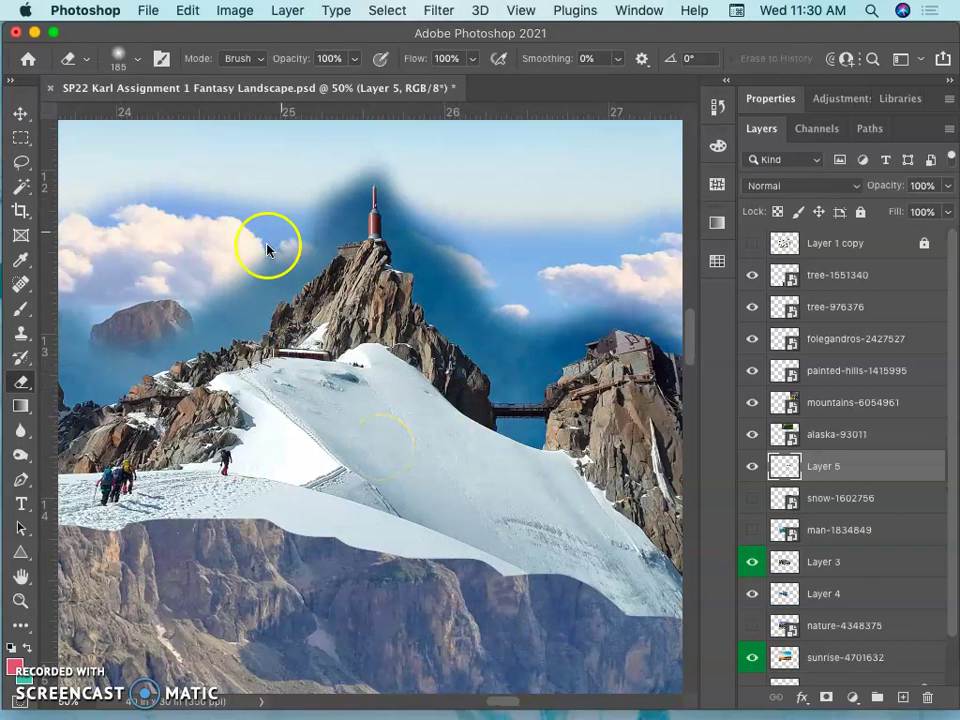
pyautogui.moveTo(267, 250)
pyautogui.mouseDown()
pyautogui.moveTo(218, 286)
pyautogui.moveTo(297, 204)
pyautogui.mouseUp()
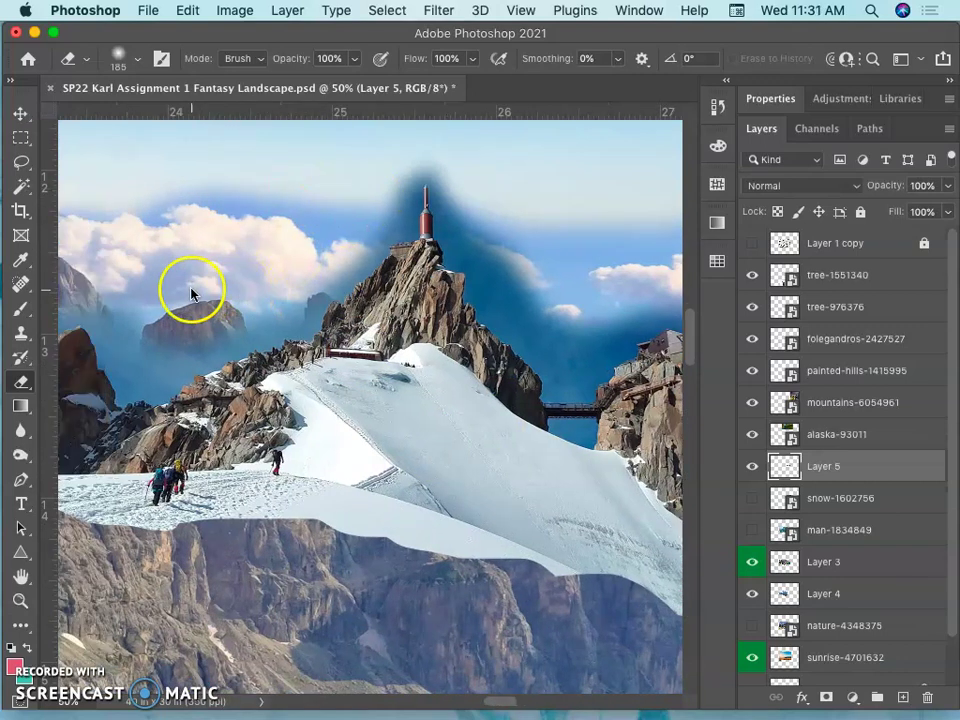
pyautogui.hscroll(-2, 196, 300)
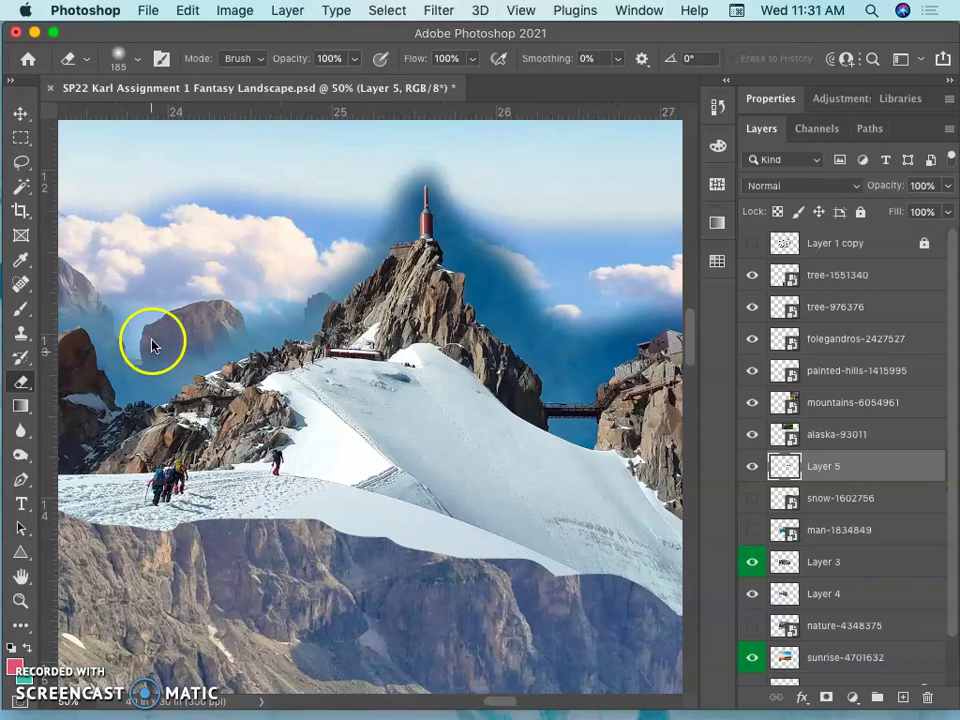
pyautogui.hscroll(-5, 152, 337)
pyautogui.scroll(-2, 152, 337)
pyautogui.moveTo(221, 274); pyautogui.dragTo(239, 253)
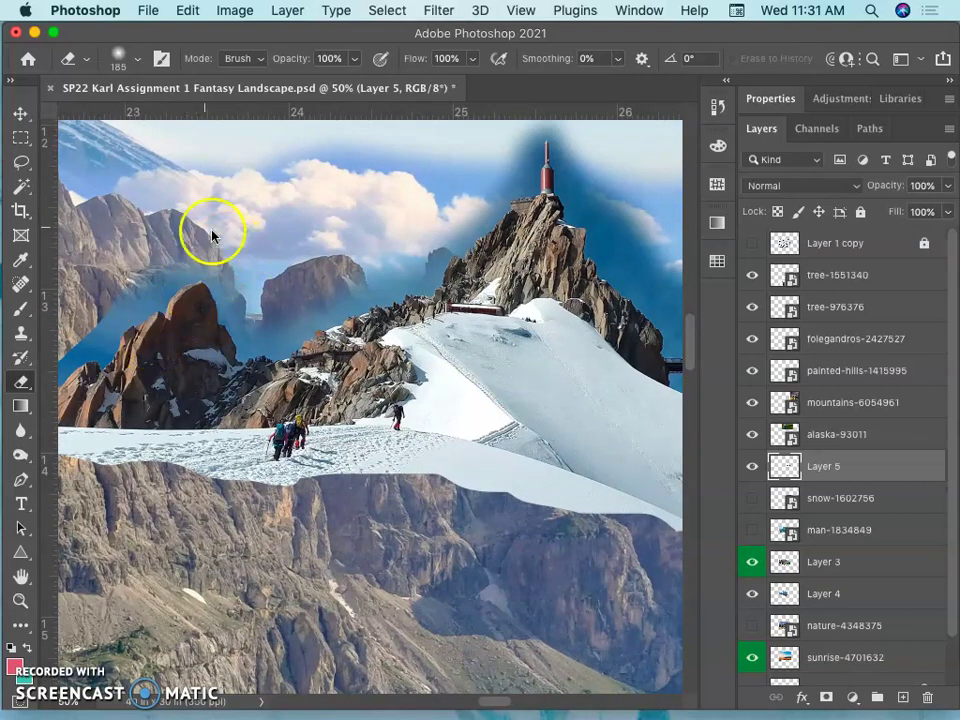
# Fade the snow band's hard lower edge into the rock, redoing one undone stroke
pyautogui.scroll(-1, 100, 288)
pyautogui.hscroll(-6, 107, 289)
pyautogui.scroll(-2, 107, 289)
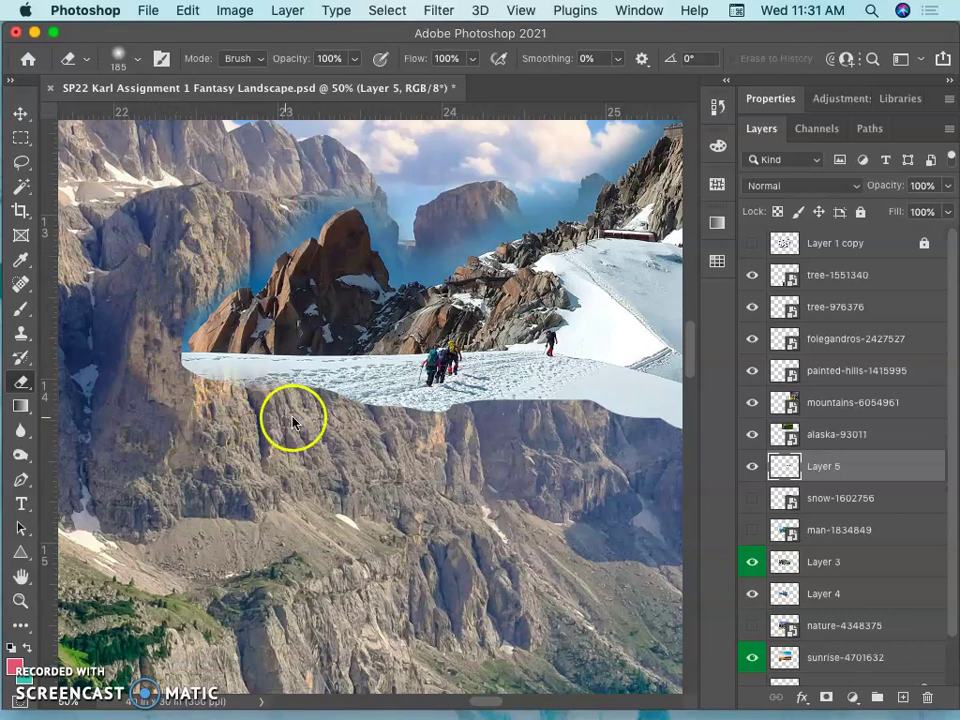
pyautogui.moveTo(293, 422)
pyautogui.mouseDown()
pyautogui.moveTo(199, 424)
pyautogui.moveTo(177, 408)
pyautogui.moveTo(446, 437)
pyautogui.moveTo(426, 448)
pyautogui.moveTo(432, 430)
pyautogui.moveTo(474, 419)
pyautogui.moveTo(413, 424)
pyautogui.mouseUp()
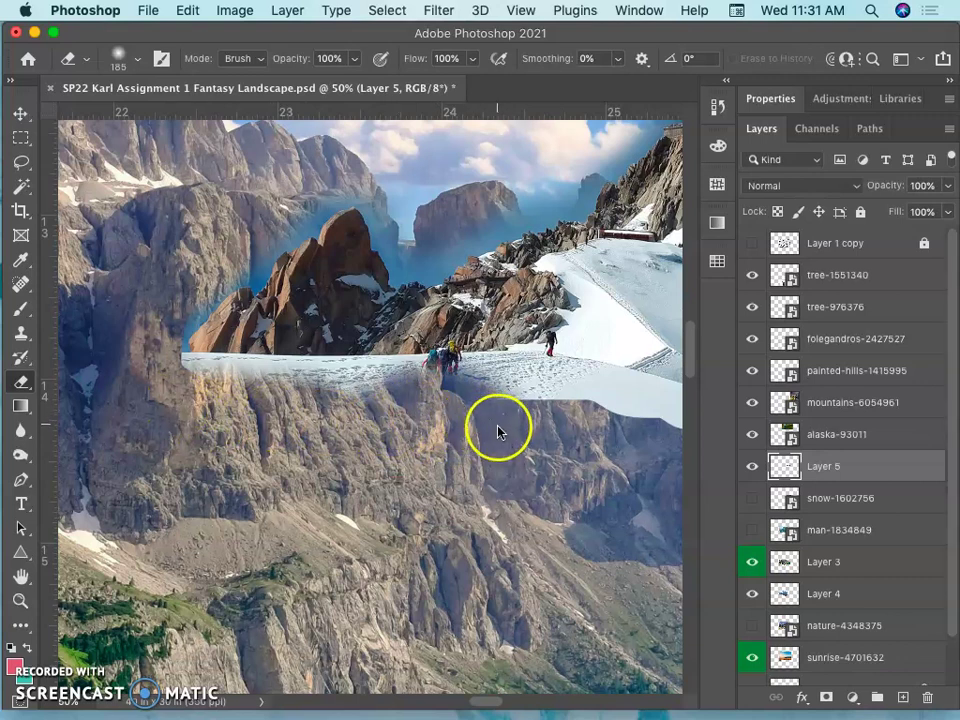
pyautogui.hscroll(5, 499, 433)
pyautogui.moveTo(400, 452)
pyautogui.mouseDown()
pyautogui.moveTo(360, 439)
pyautogui.moveTo(403, 422)
pyautogui.moveTo(373, 401)
pyautogui.moveTo(386, 392)
pyautogui.moveTo(379, 375)
pyautogui.moveTo(313, 433)
pyautogui.moveTo(268, 394)
pyautogui.moveTo(266, 403)
pyautogui.mouseUp()
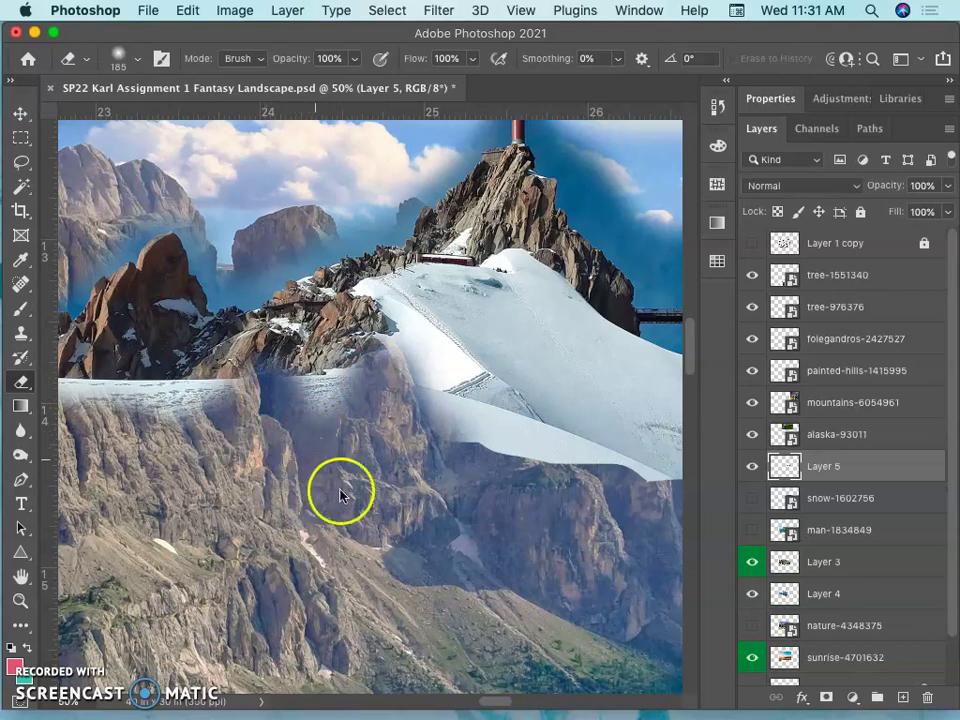
pyautogui.hscroll(5, 369, 491)
pyautogui.moveTo(352, 460)
pyautogui.mouseDown()
pyautogui.moveTo(354, 471)
pyautogui.moveTo(351, 439)
pyautogui.moveTo(433, 497)
pyautogui.mouseUp()
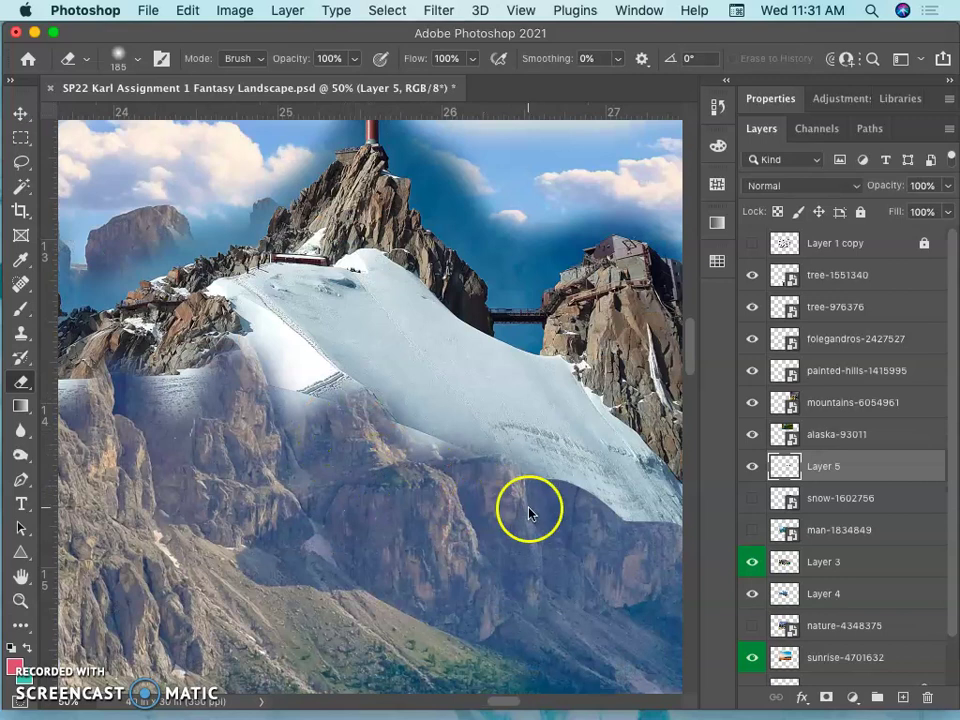
pyautogui.hscroll(6, 497, 506)
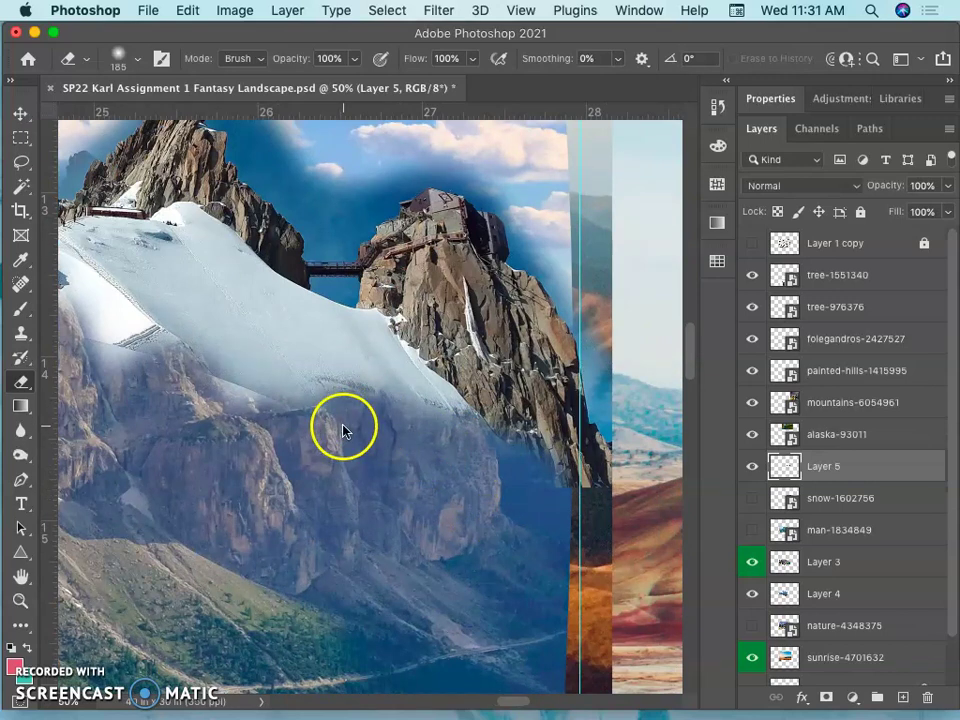
pyautogui.moveTo(343, 431)
pyautogui.mouseDown()
pyautogui.moveTo(348, 388)
pyautogui.moveTo(362, 414)
pyautogui.moveTo(387, 416)
pyautogui.moveTo(405, 432)
pyautogui.moveTo(298, 389)
pyautogui.moveTo(264, 397)
pyautogui.moveTo(250, 378)
pyautogui.moveTo(245, 397)
pyautogui.moveTo(245, 351)
pyautogui.mouseUp()
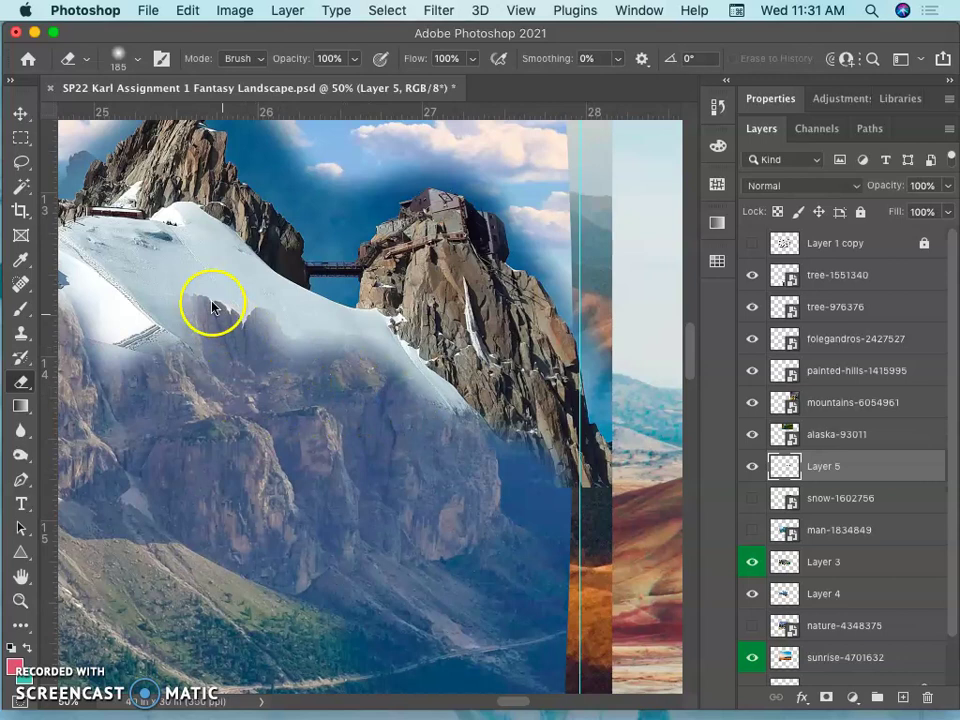
pyautogui.hscroll(-5, 257, 403)
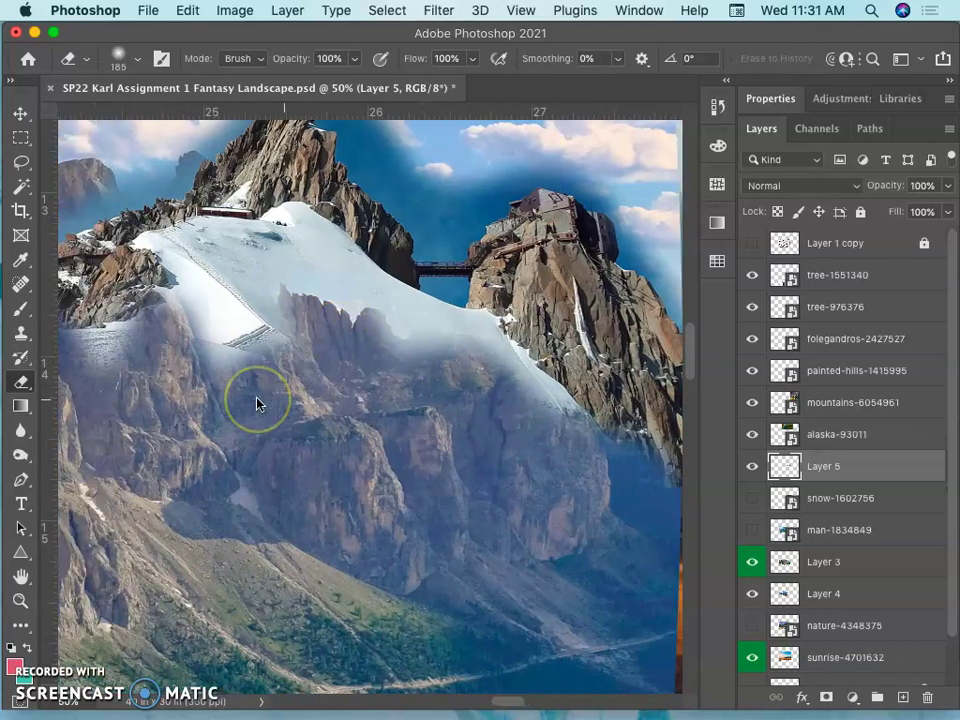
pyautogui.press('super+z')
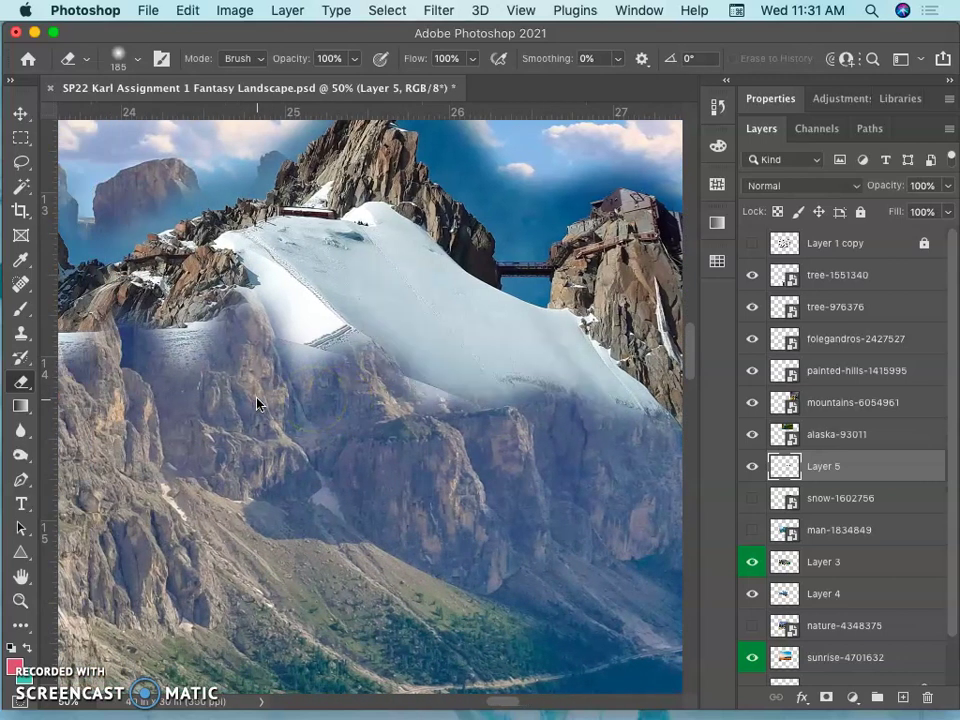
pyautogui.moveTo(395, 432)
pyautogui.mouseDown()
pyautogui.moveTo(441, 431)
pyautogui.moveTo(416, 361)
pyautogui.moveTo(467, 395)
pyautogui.moveTo(448, 354)
pyautogui.moveTo(479, 399)
pyautogui.moveTo(408, 342)
pyautogui.moveTo(420, 387)
pyautogui.mouseUp()
pyautogui.moveTo(360, 398); pyautogui.dragTo(407, 435)
pyautogui.press('super+minus')
pyautogui.press('super+minus')
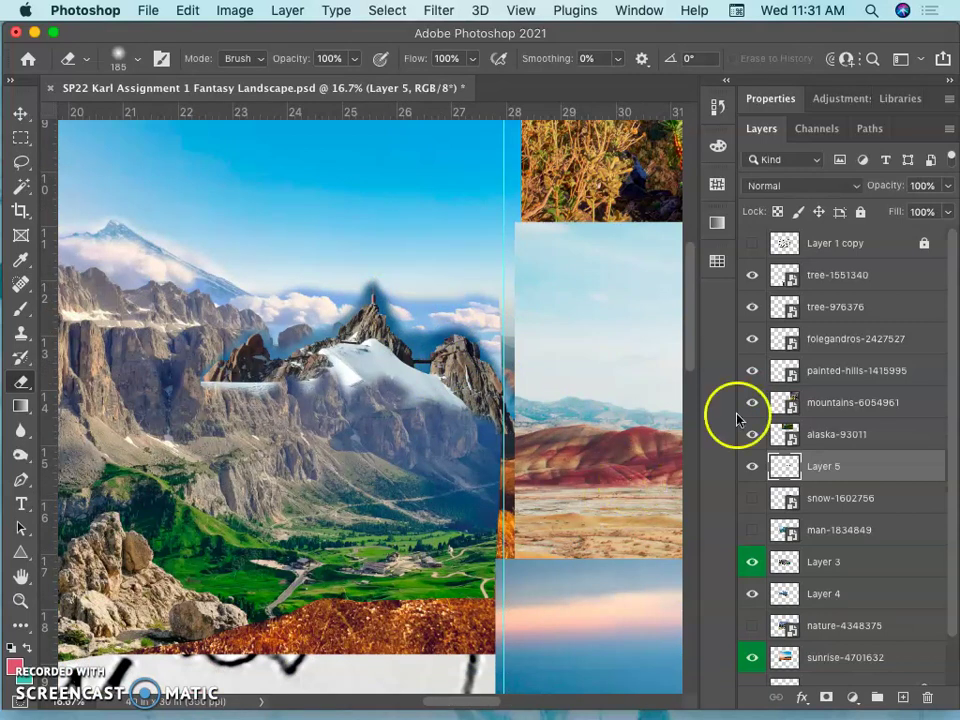
pyautogui.rightClick(755, 453)
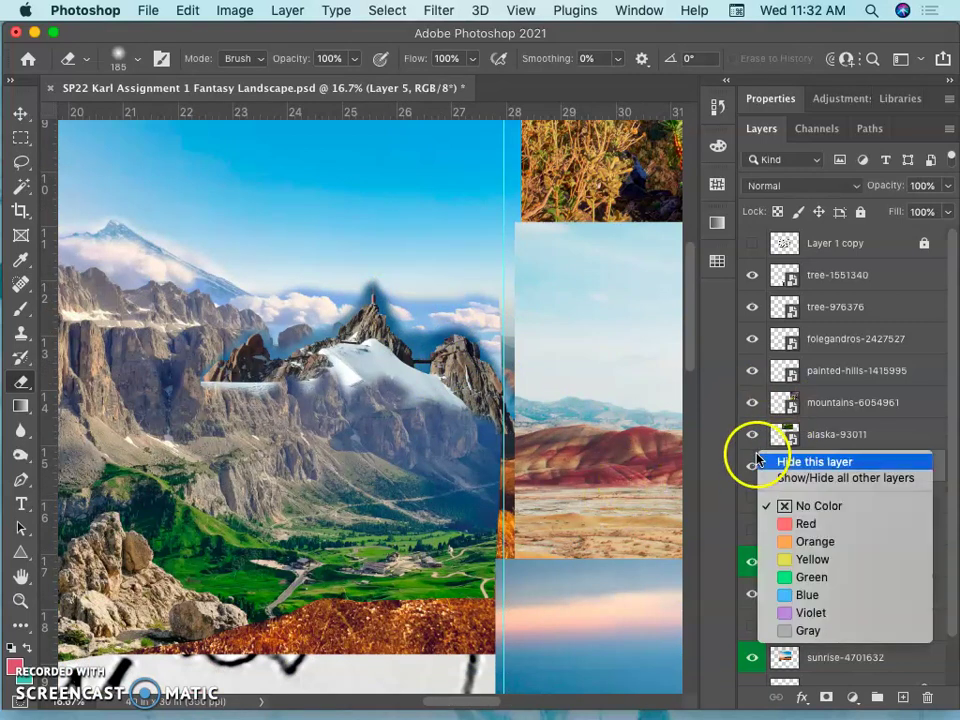
pyautogui.click(779, 578)
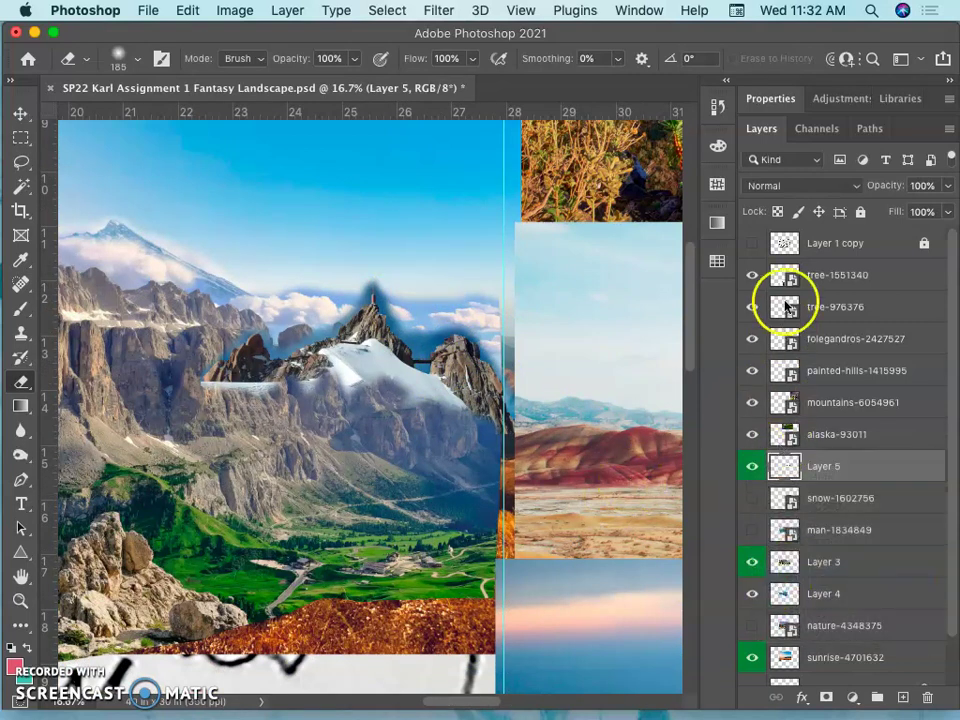
pyautogui.click(754, 245)
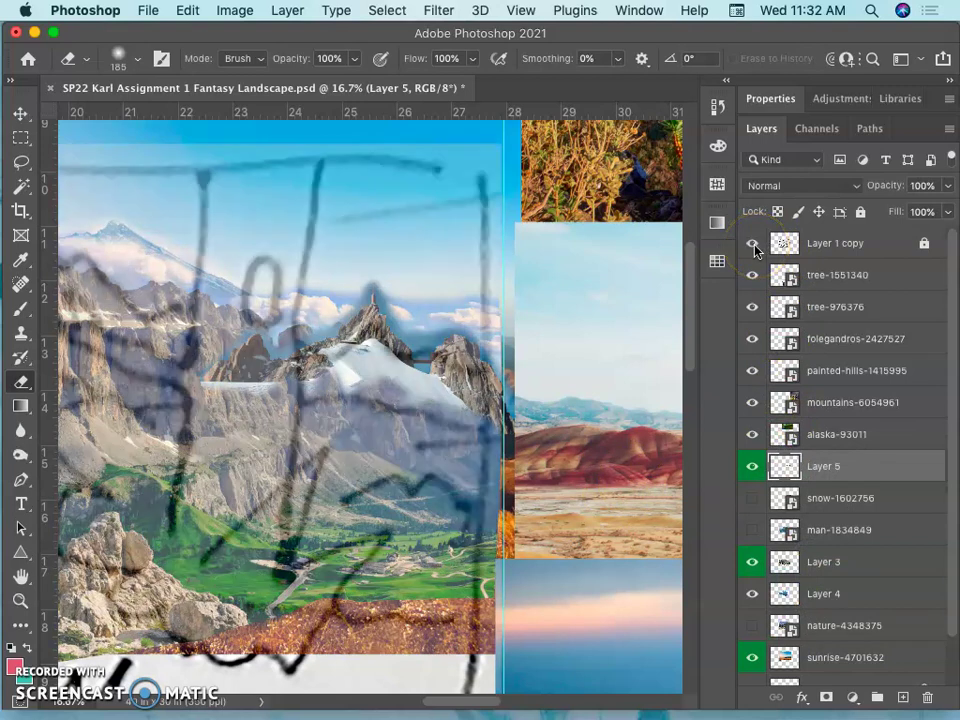
pyautogui.click(755, 246)
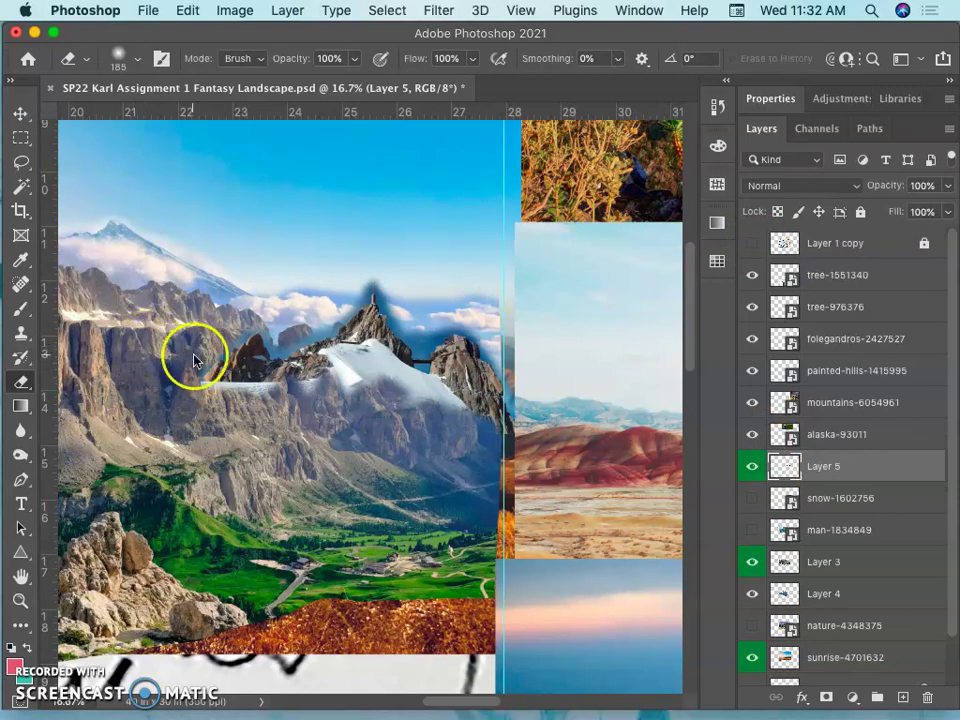
pyautogui.moveTo(206, 378)
pyautogui.mouseDown()
pyautogui.moveTo(245, 331)
pyautogui.moveTo(246, 361)
pyautogui.moveTo(252, 315)
pyautogui.moveTo(253, 391)
pyautogui.mouseUp()
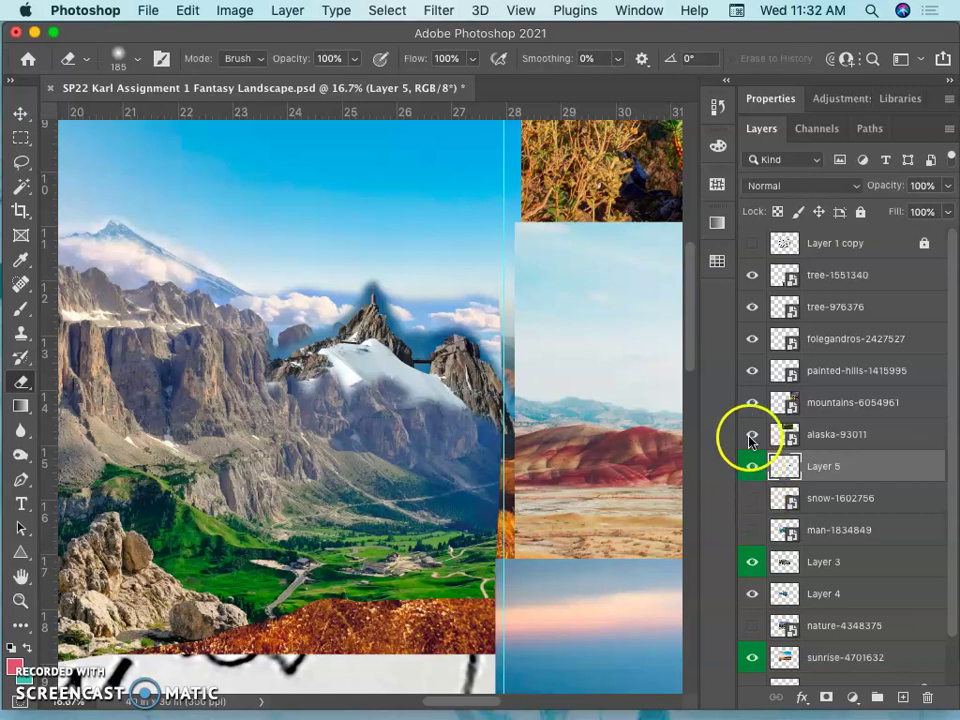
pyautogui.click(752, 243)
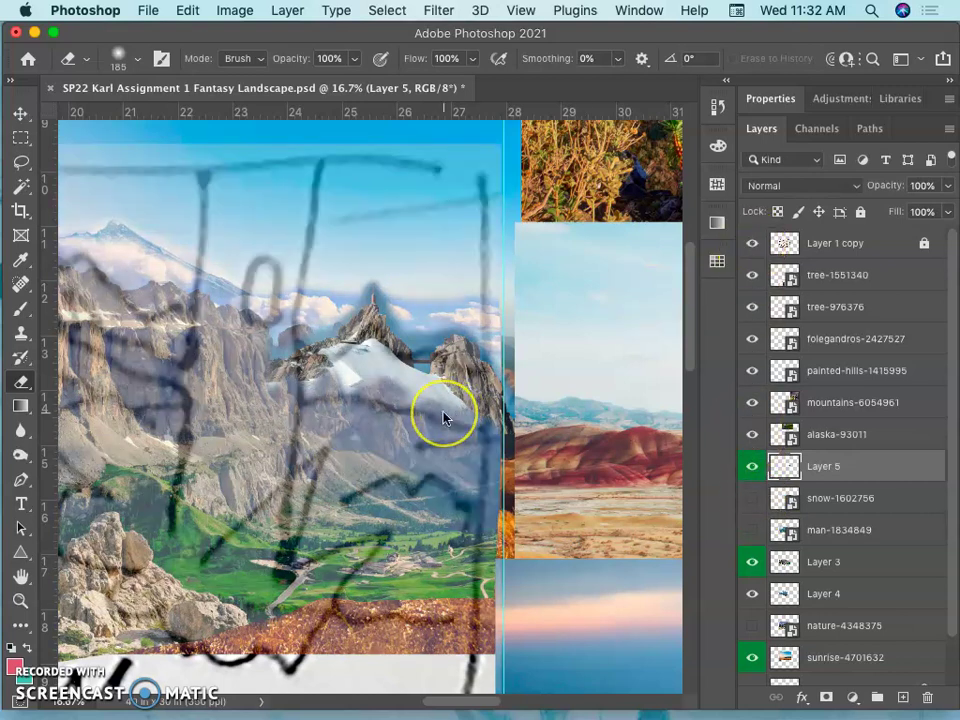
pyautogui.scroll(-5, 445, 418)
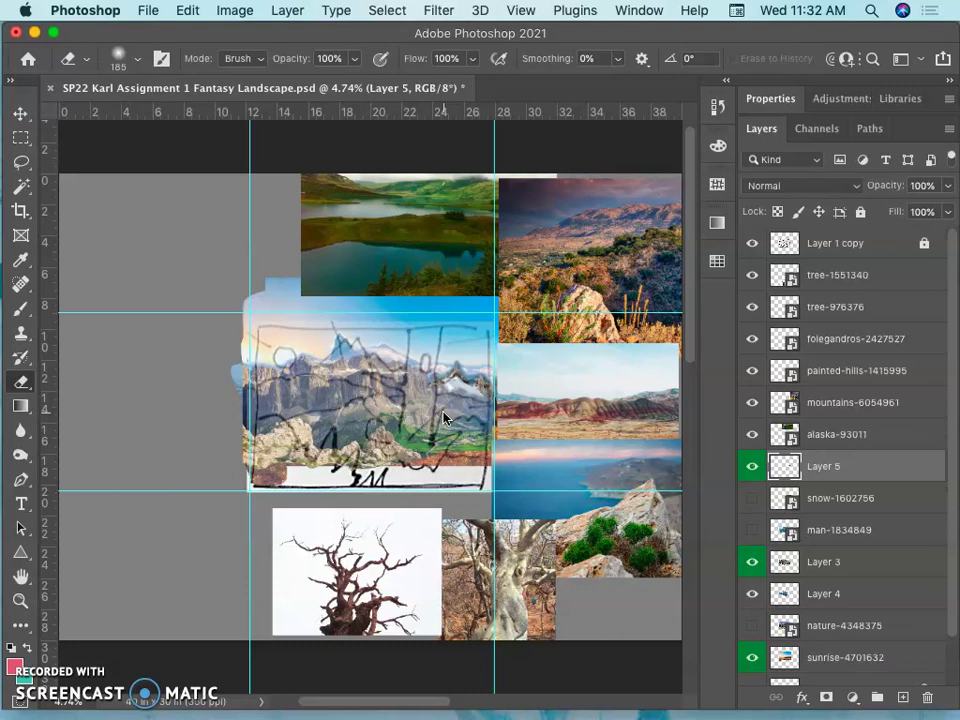
pyautogui.scroll(3, 445, 418)
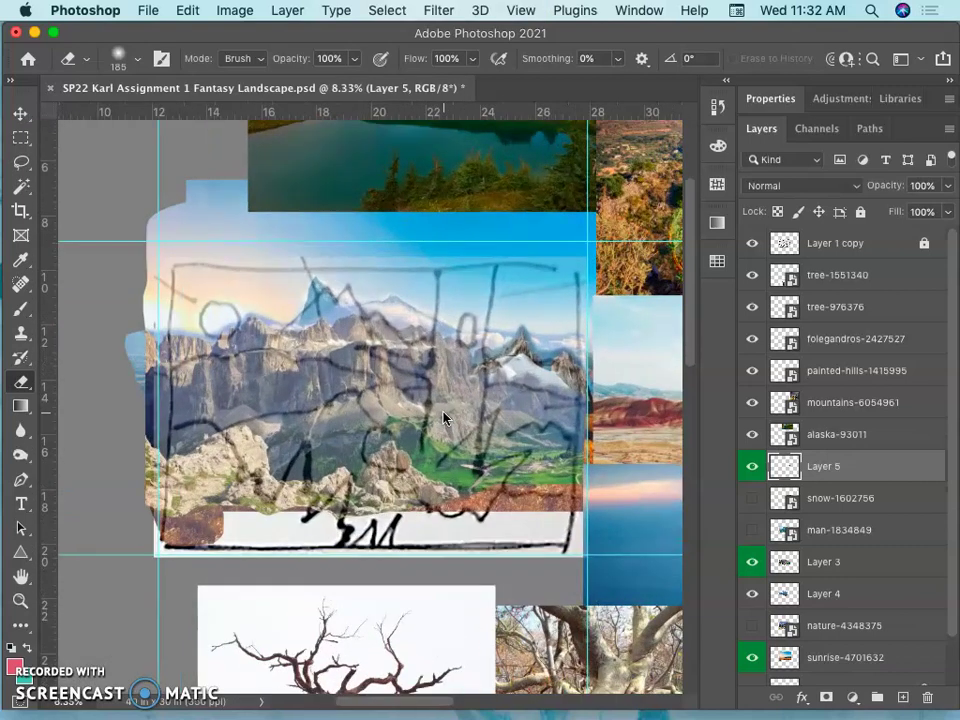
pyautogui.scroll(1, 445, 418)
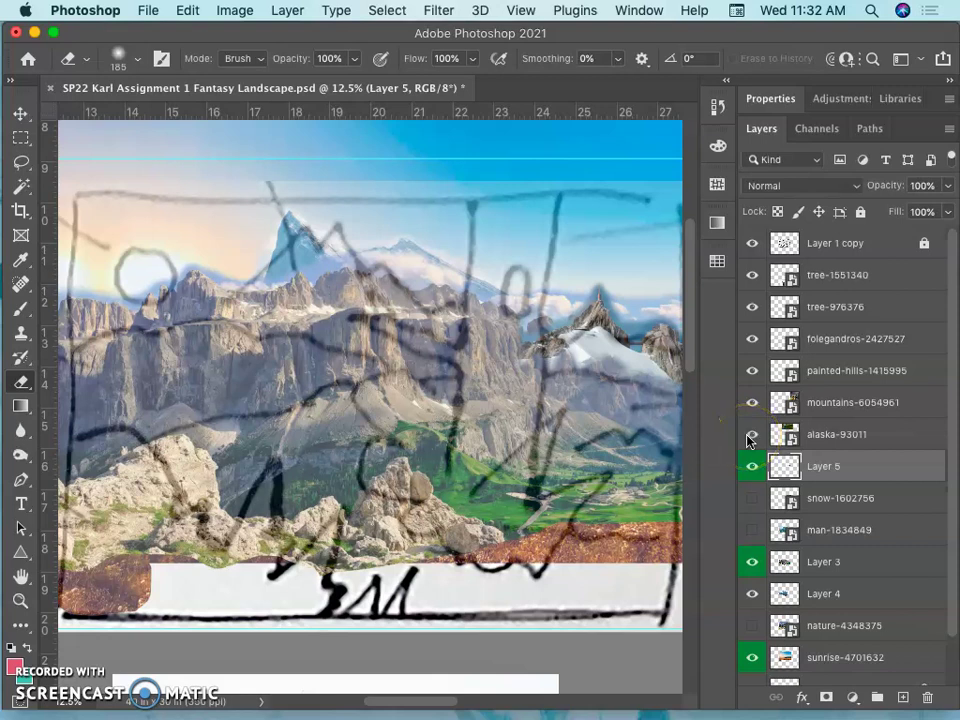
pyautogui.press('super+0')
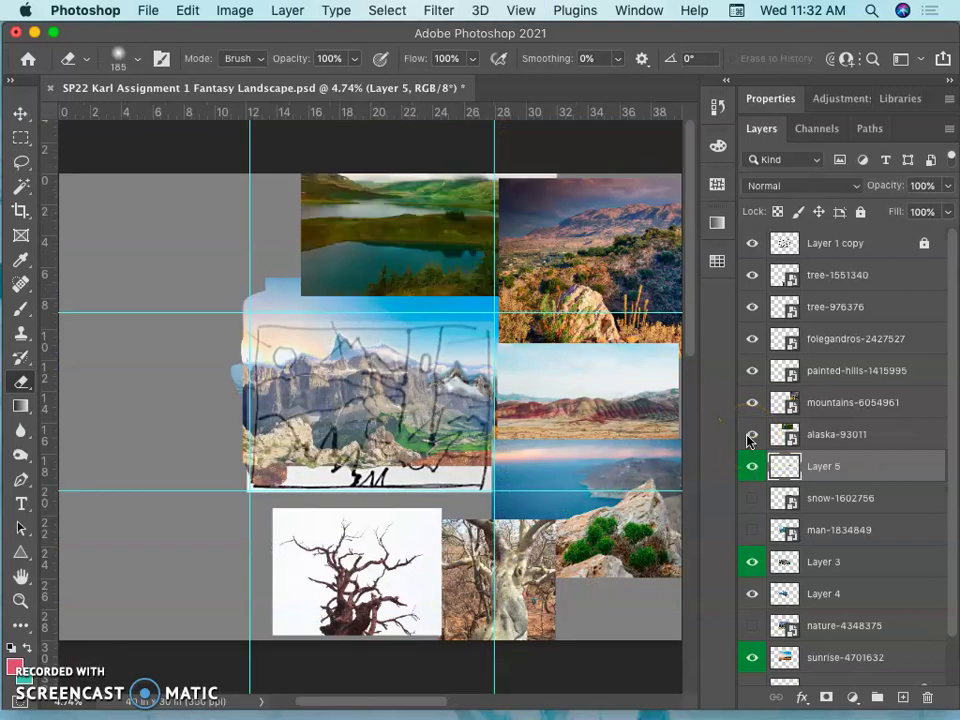
pyautogui.press('super+equal')
pyautogui.press('super+equal')
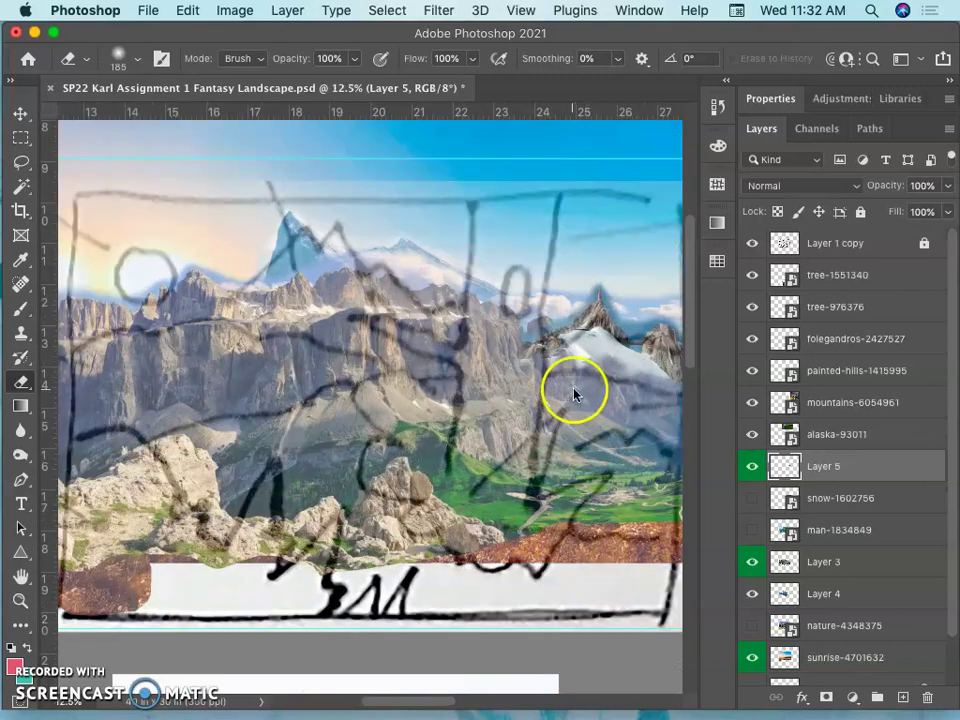
pyautogui.click(752, 243)
pyautogui.press('super+minus')
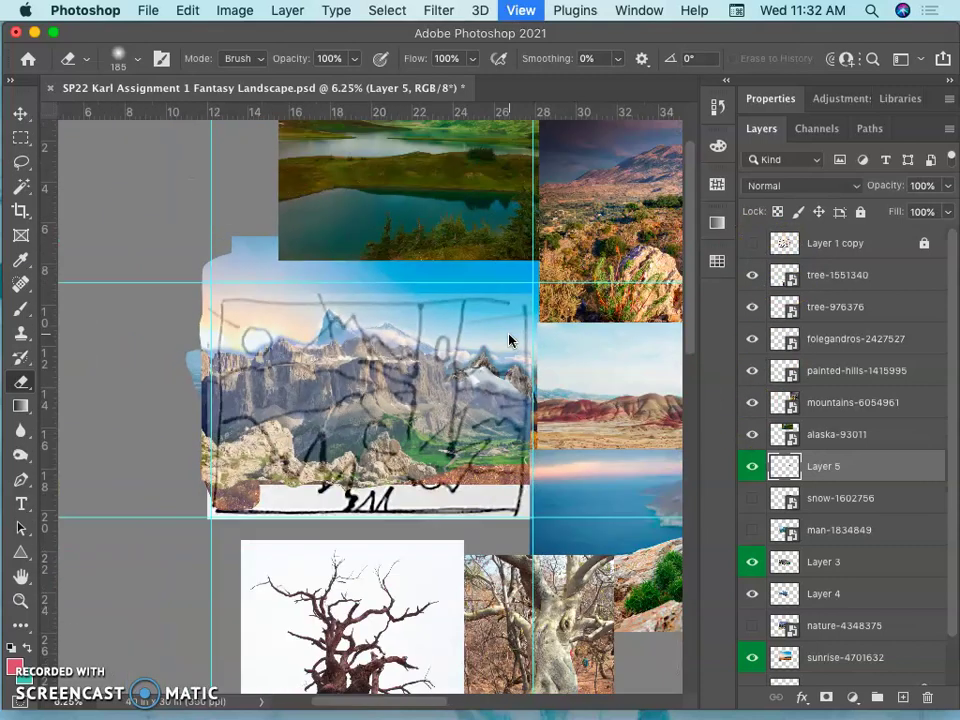
pyautogui.hscroll(5, 388, 353)
pyautogui.scroll(-2, 388, 353)
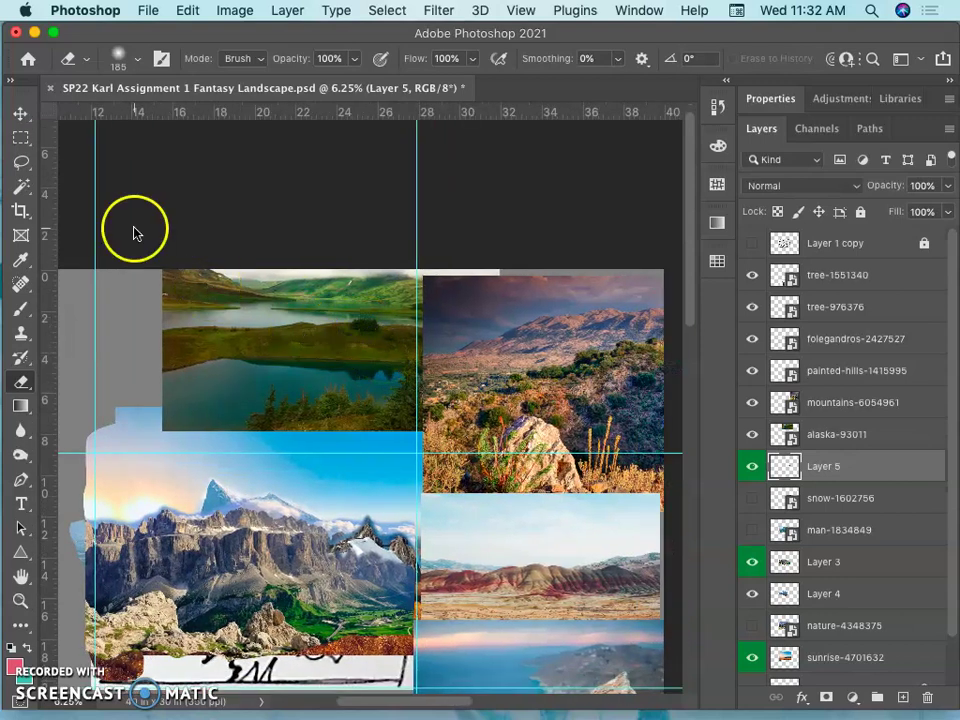
# Move the alaska-93011 lake photo into the landscape's middle, aligned to the Layer 1 copy sketch, then hide the sketch
pyautogui.click(20, 113)
pyautogui.moveTo(295, 391); pyautogui.dragTo(225, 664)
pyautogui.click(753, 245)
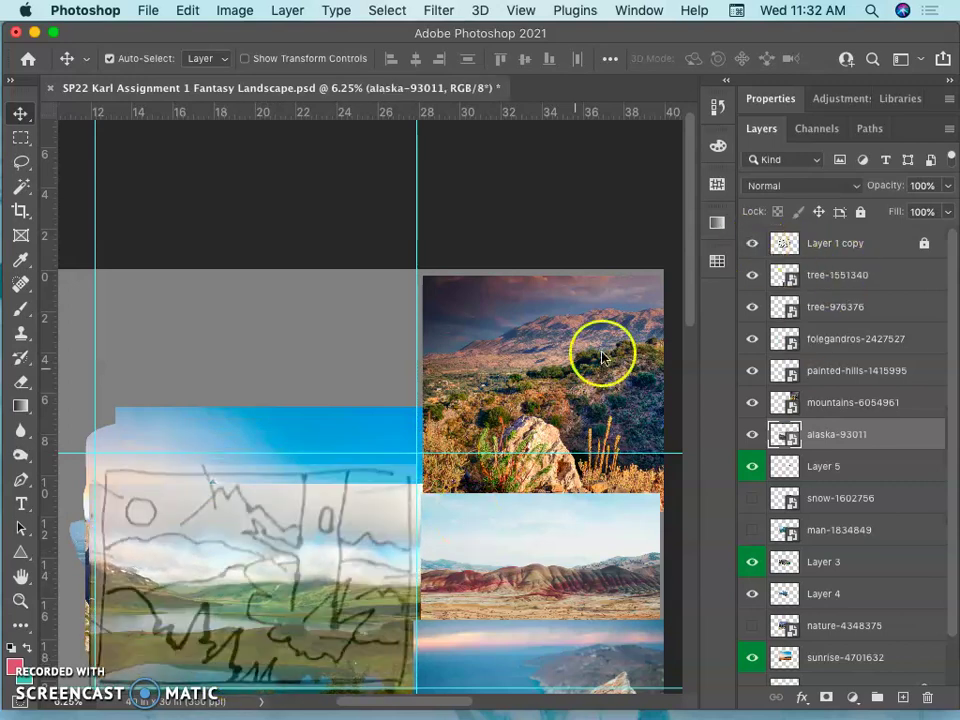
pyautogui.scroll(-3, 403, 489)
pyautogui.moveTo(327, 429)
pyautogui.mouseDown()
pyautogui.moveTo(326, 404)
pyautogui.moveTo(420, 444)
pyautogui.moveTo(337, 445)
pyautogui.moveTo(342, 429)
pyautogui.moveTo(321, 405)
pyautogui.mouseUp()
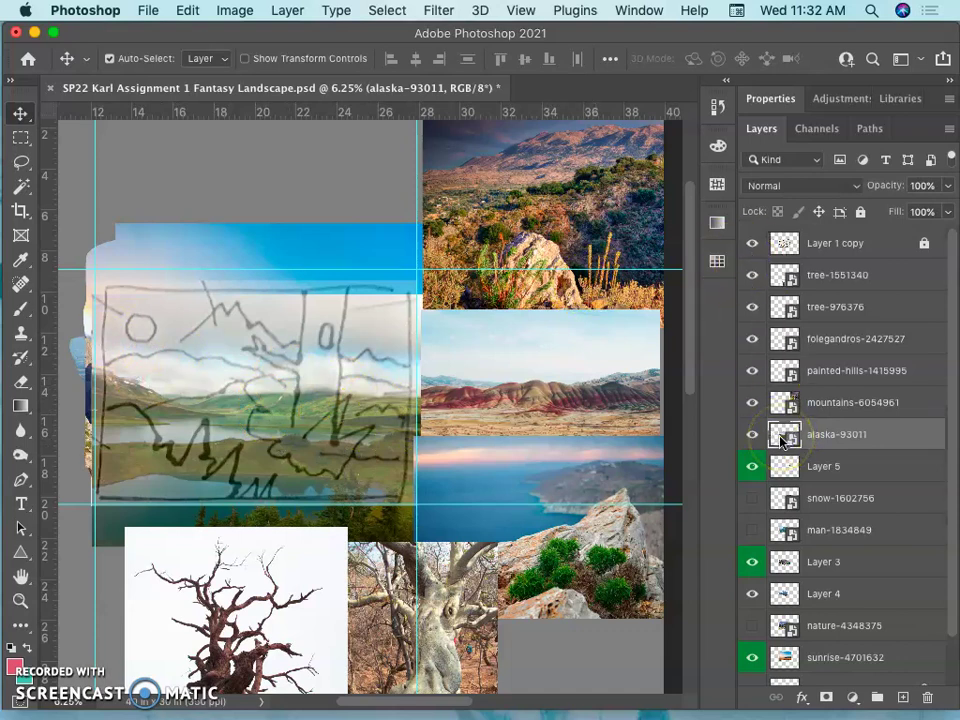
pyautogui.click(752, 243)
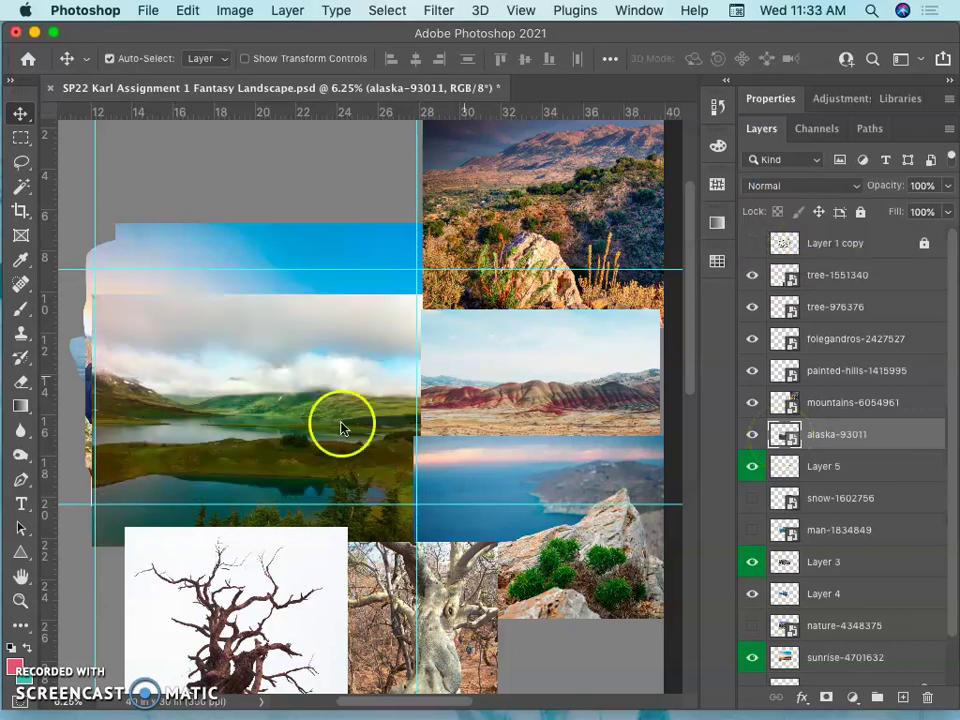
pyautogui.press('super+plus')
pyautogui.press('super+plus')
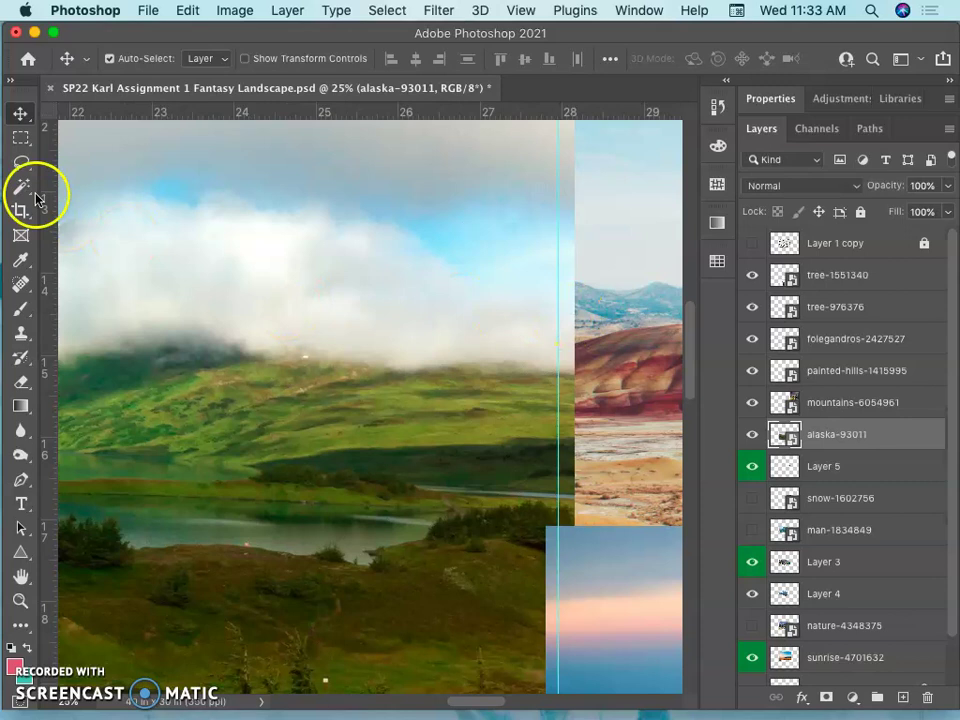
# Lasso the lake valley below the cloud line and copy it onto a new Layer 6 with Cmd+J
pyautogui.click(21, 161)
pyautogui.moveTo(598, 336)
pyautogui.mouseDown()
pyautogui.moveTo(575, 312)
pyautogui.moveTo(476, 311)
pyautogui.mouseUp()
pyautogui.moveTo(620, 263)
pyautogui.mouseDown()
pyautogui.moveTo(606, 287)
pyautogui.moveTo(531, 287)
pyautogui.mouseUp()
pyautogui.moveTo(385, 241)
pyautogui.mouseDown()
pyautogui.moveTo(303, 249)
pyautogui.moveTo(150, 225)
pyautogui.moveTo(77, 235)
pyautogui.moveTo(98, 227)
pyautogui.moveTo(372, 232)
pyautogui.moveTo(404, 222)
pyautogui.moveTo(392, 215)
pyautogui.moveTo(388, 223)
pyautogui.mouseUp()
pyautogui.moveTo(308, 206); pyautogui.dragTo(338, 210)
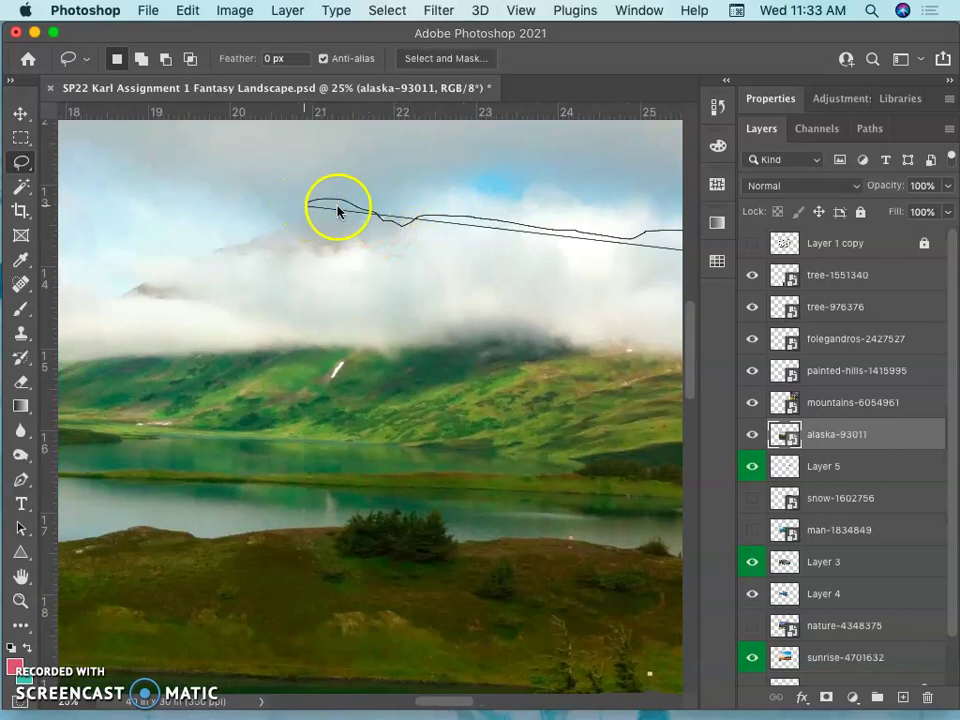
pyautogui.press('Escape')
pyautogui.press('super+minus')
pyautogui.press('super+minus')
pyautogui.press('super+minus')
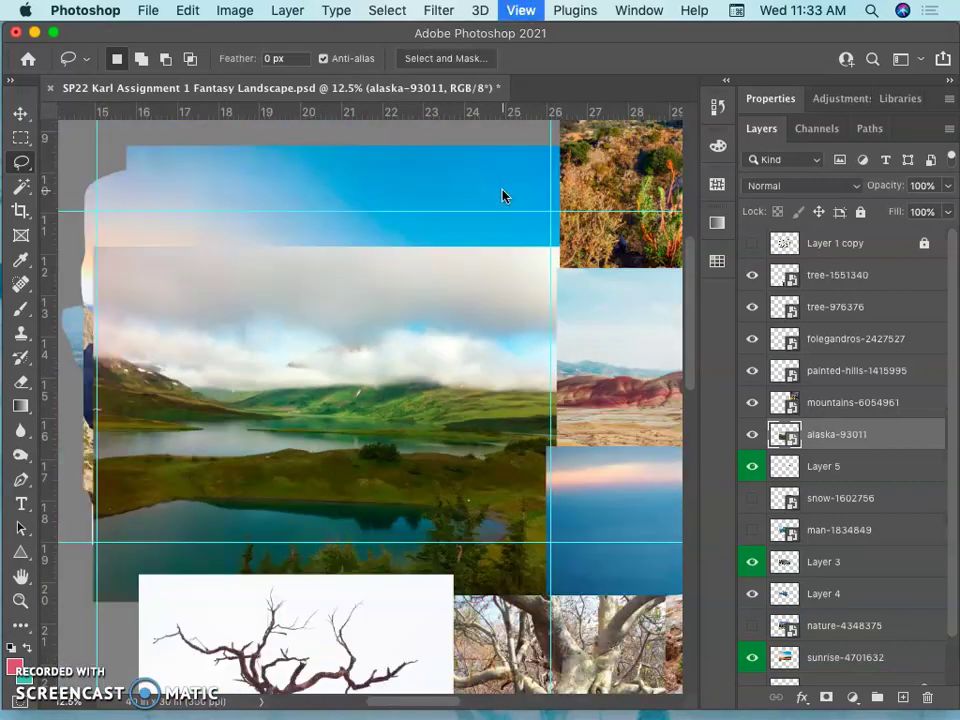
pyautogui.moveTo(564, 338)
pyautogui.mouseDown()
pyautogui.moveTo(520, 352)
pyautogui.moveTo(403, 331)
pyautogui.moveTo(333, 343)
pyautogui.moveTo(306, 333)
pyautogui.moveTo(172, 330)
pyautogui.moveTo(91, 342)
pyautogui.moveTo(68, 376)
pyautogui.moveTo(51, 461)
pyautogui.moveTo(51, 529)
pyautogui.moveTo(72, 595)
pyautogui.moveTo(127, 625)
pyautogui.moveTo(592, 640)
pyautogui.moveTo(621, 547)
pyautogui.moveTo(607, 422)
pyautogui.moveTo(576, 370)
pyautogui.mouseUp()
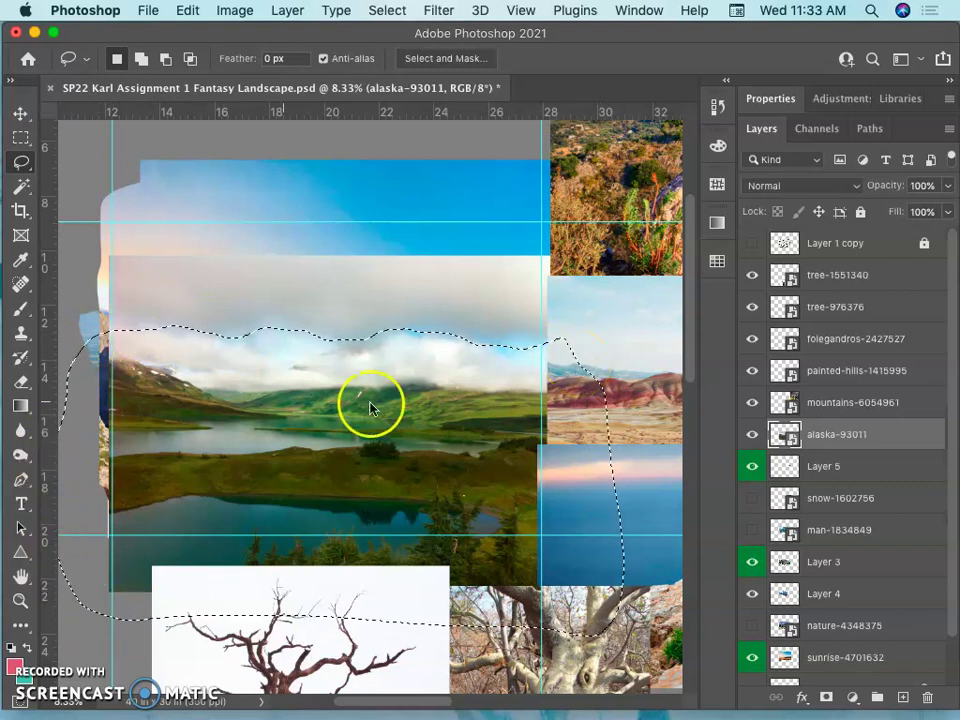
pyautogui.scroll(-2, 375, 417)
pyautogui.hscroll(-2, 375, 417)
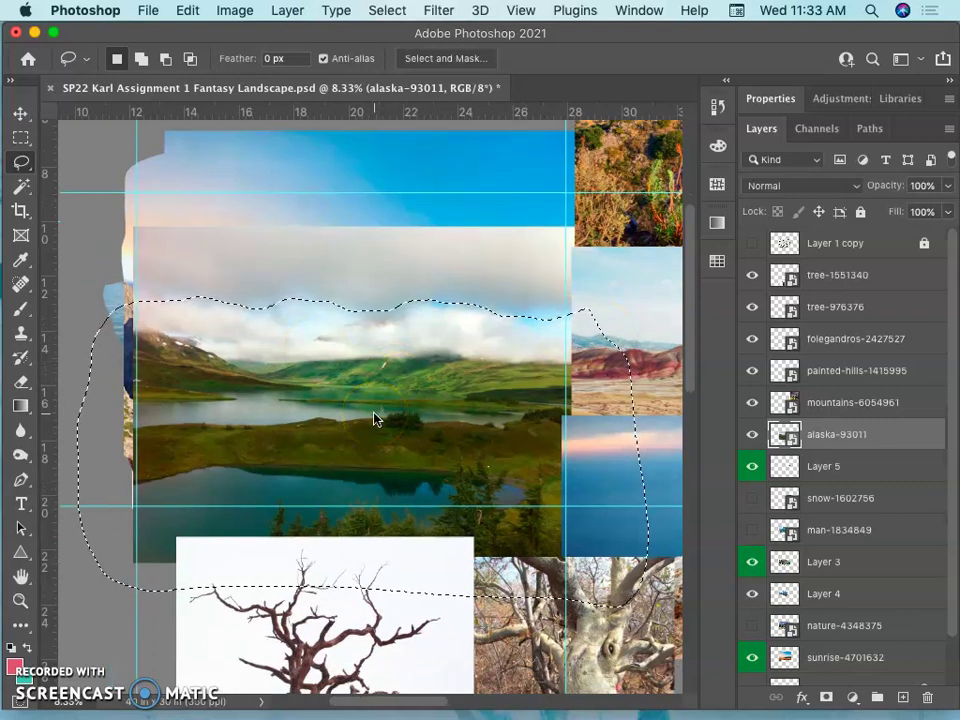
pyautogui.press('super+j')
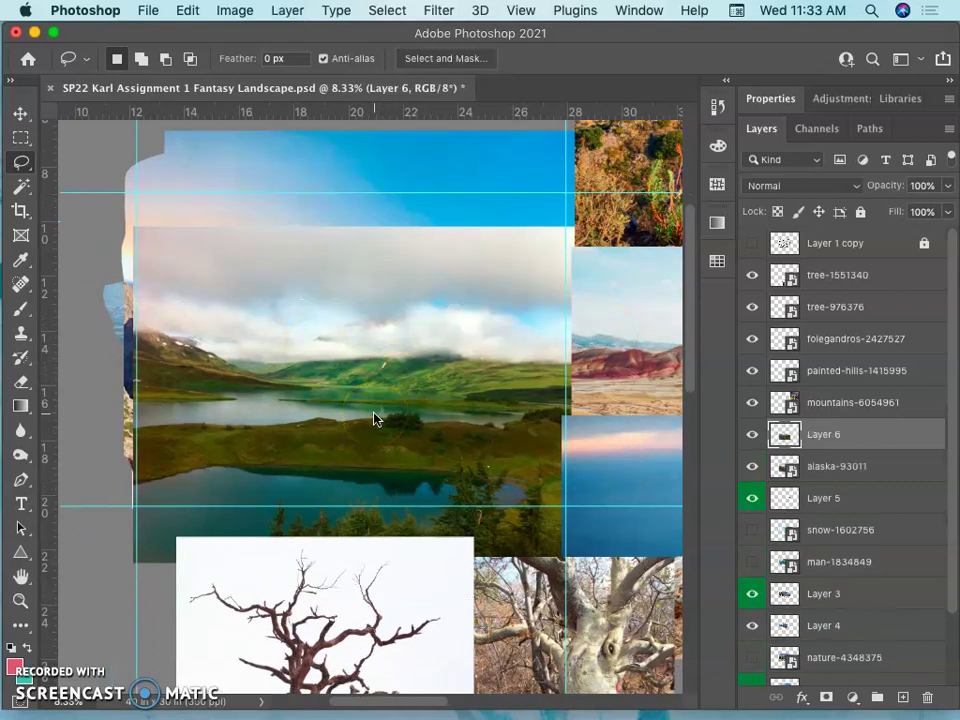
# Hide the original alaska-93011 layer and zoom in on the cloud edge
pyautogui.click(753, 466)
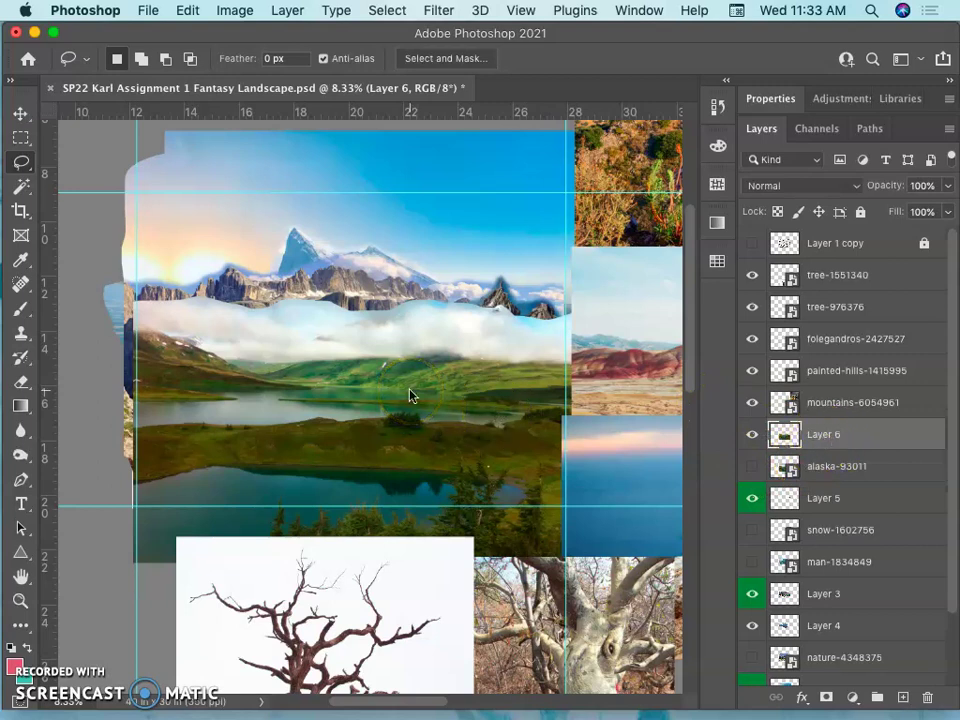
pyautogui.press('super+equal')
pyautogui.press('super+equal')
pyautogui.hscroll(-5, 409, 395)
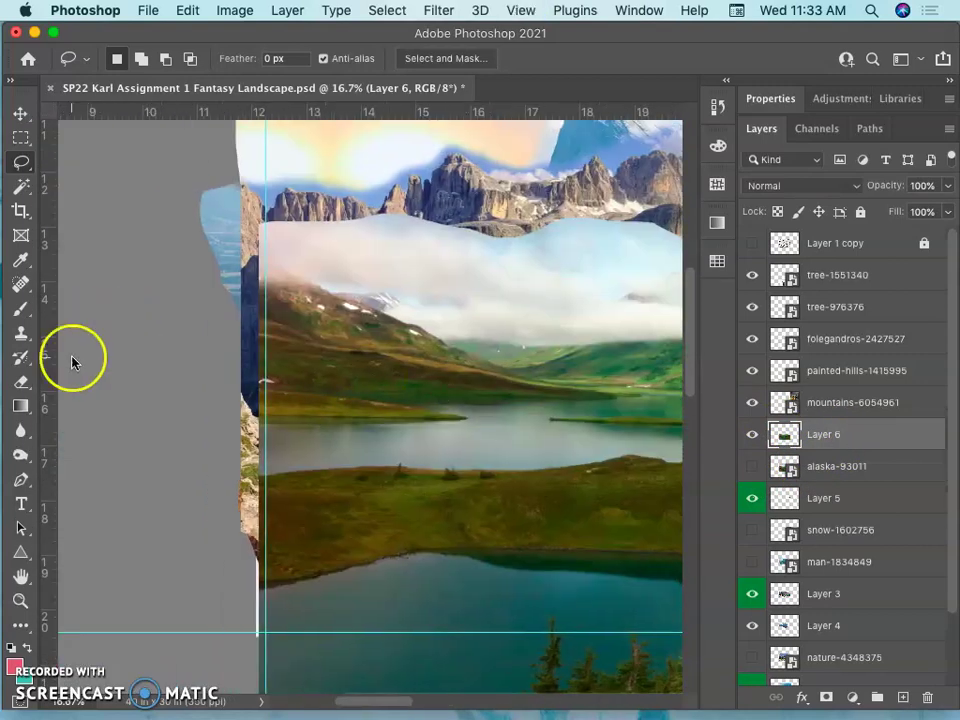
# Erase Layer 6's hard top cloud edge so the rocky peaks show above the mist
pyautogui.click(21, 381)
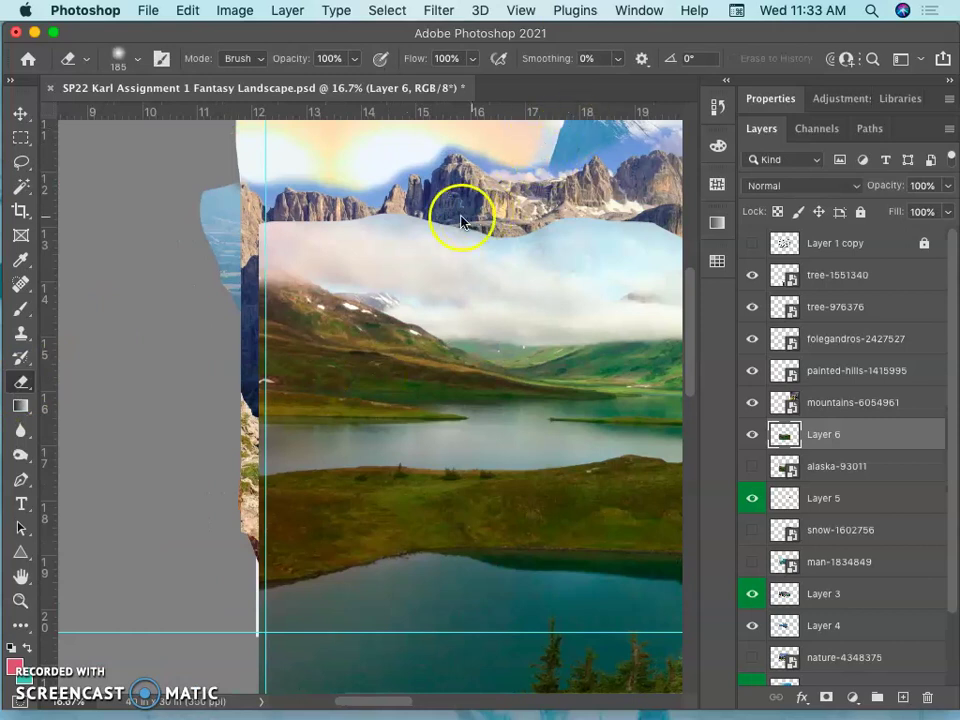
pyautogui.moveTo(460, 220)
pyautogui.mouseDown()
pyautogui.moveTo(355, 220)
pyautogui.moveTo(263, 237)
pyautogui.mouseUp()
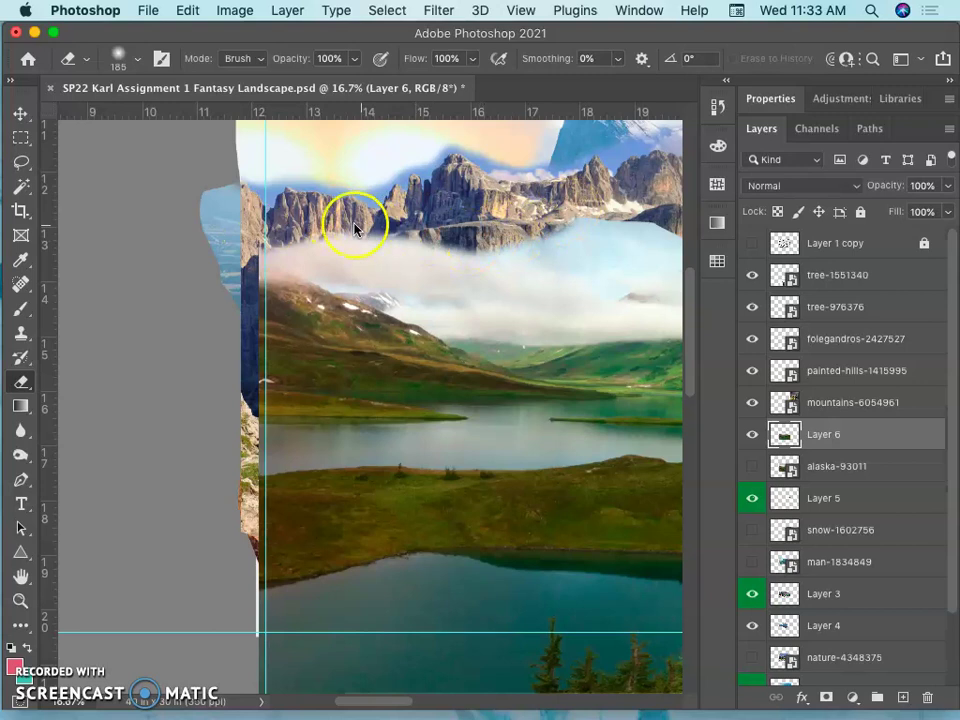
pyautogui.hscroll(5, 315, 222)
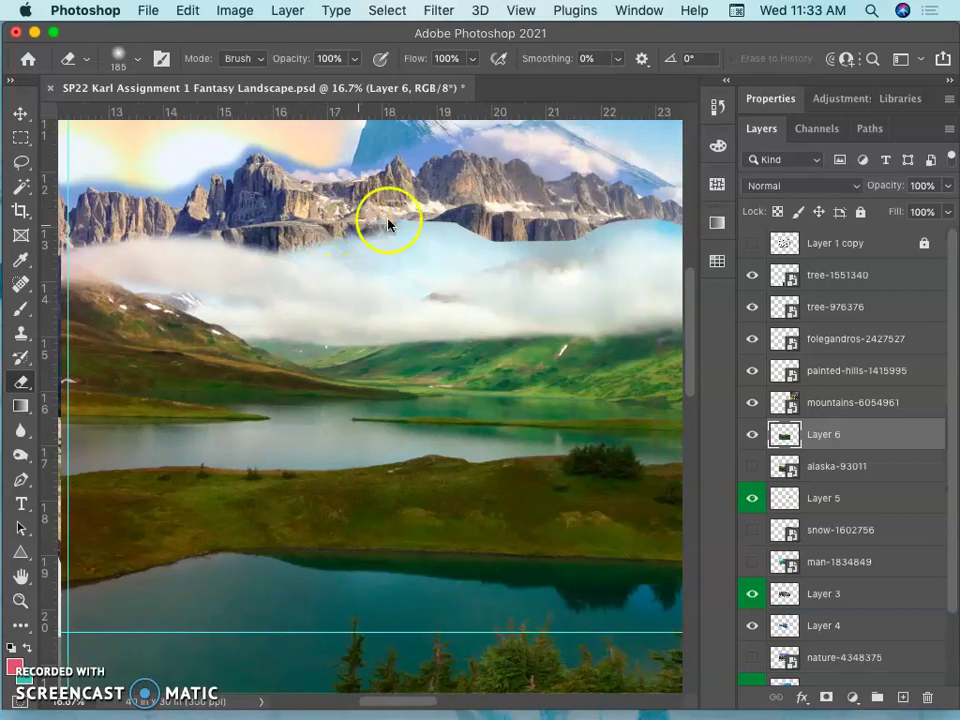
pyautogui.moveTo(387, 219)
pyautogui.mouseDown()
pyautogui.moveTo(482, 223)
pyautogui.moveTo(468, 232)
pyautogui.moveTo(480, 234)
pyautogui.mouseUp()
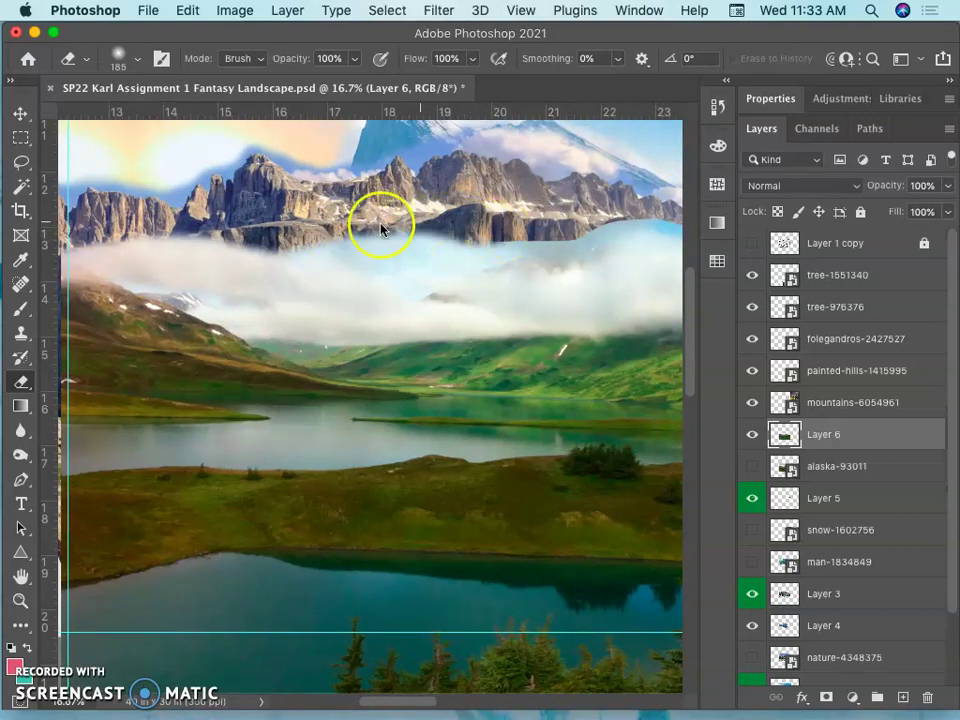
pyautogui.hscroll(4, 583, 227)
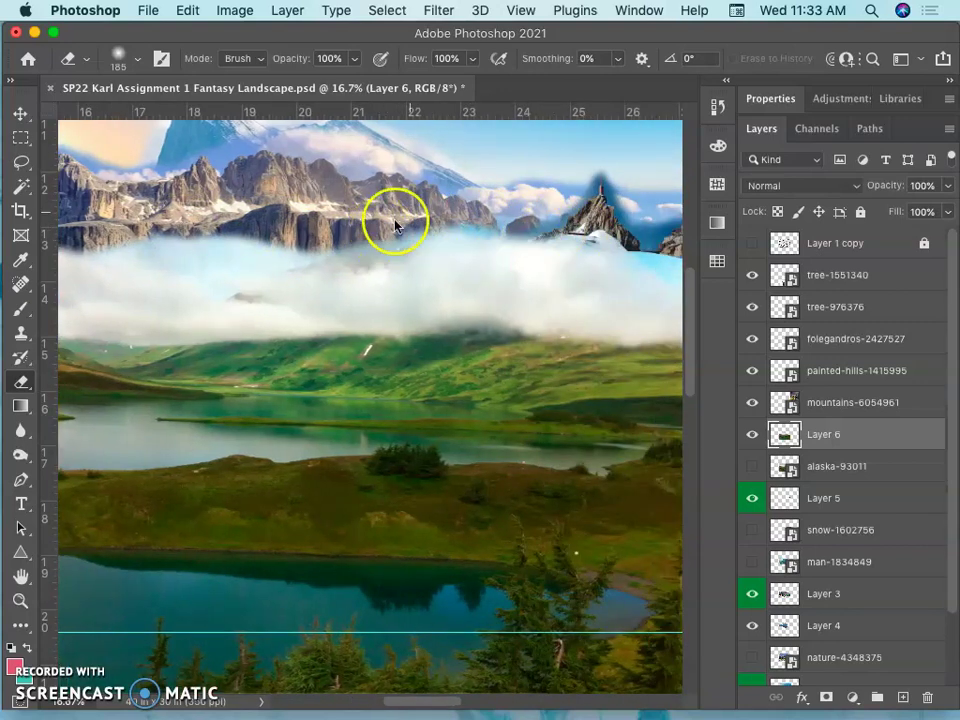
pyautogui.hscroll(4, 574, 212)
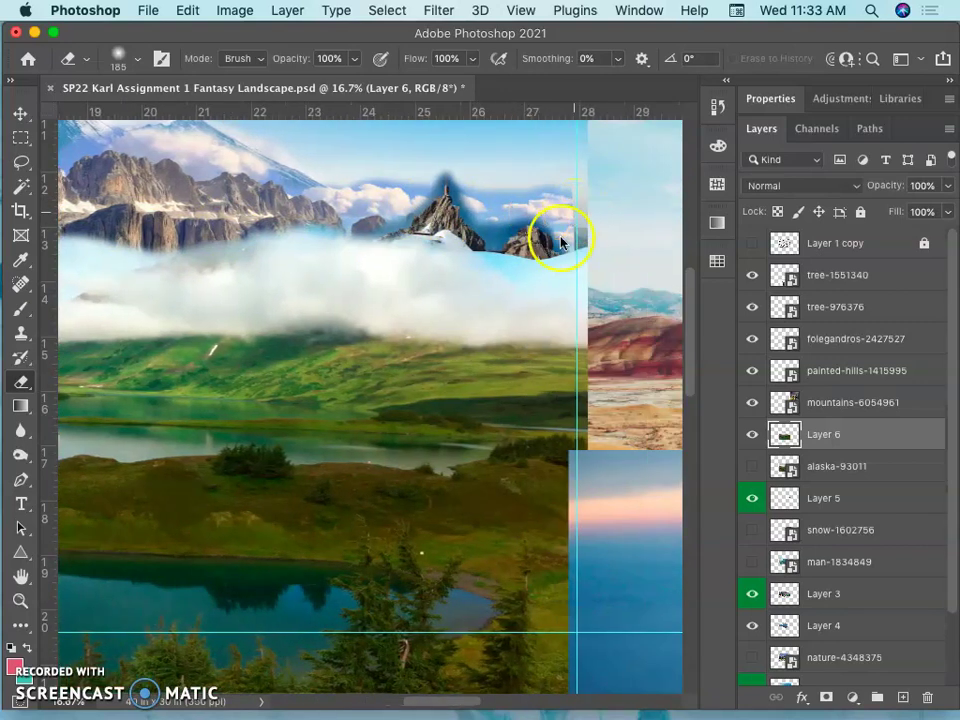